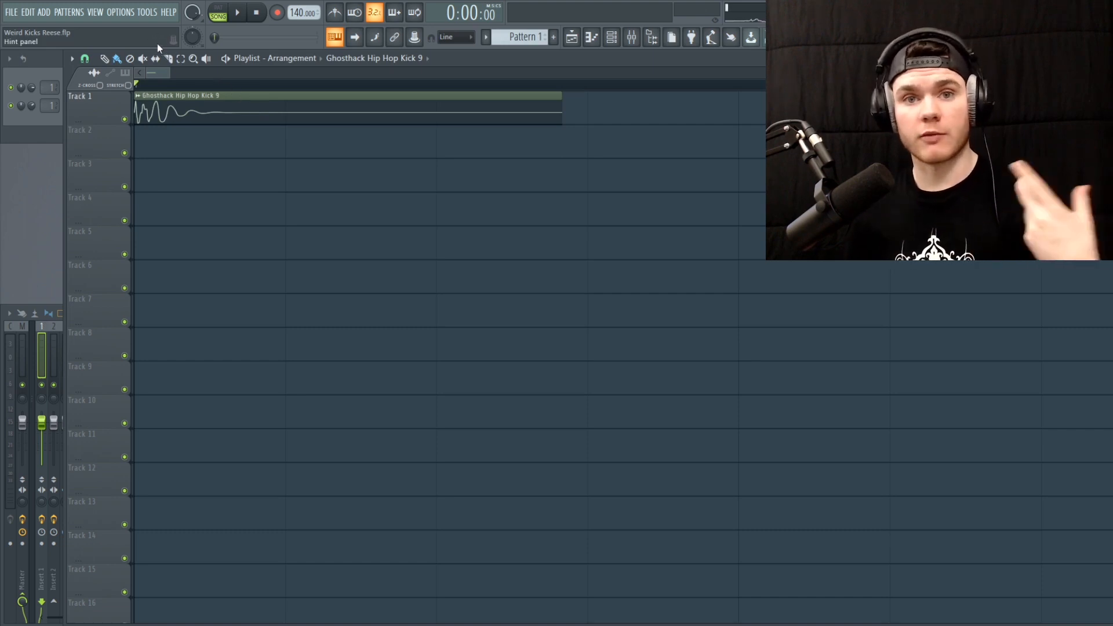
Examine the available timebase (PPQ) values in the project settings.
click(120, 12)
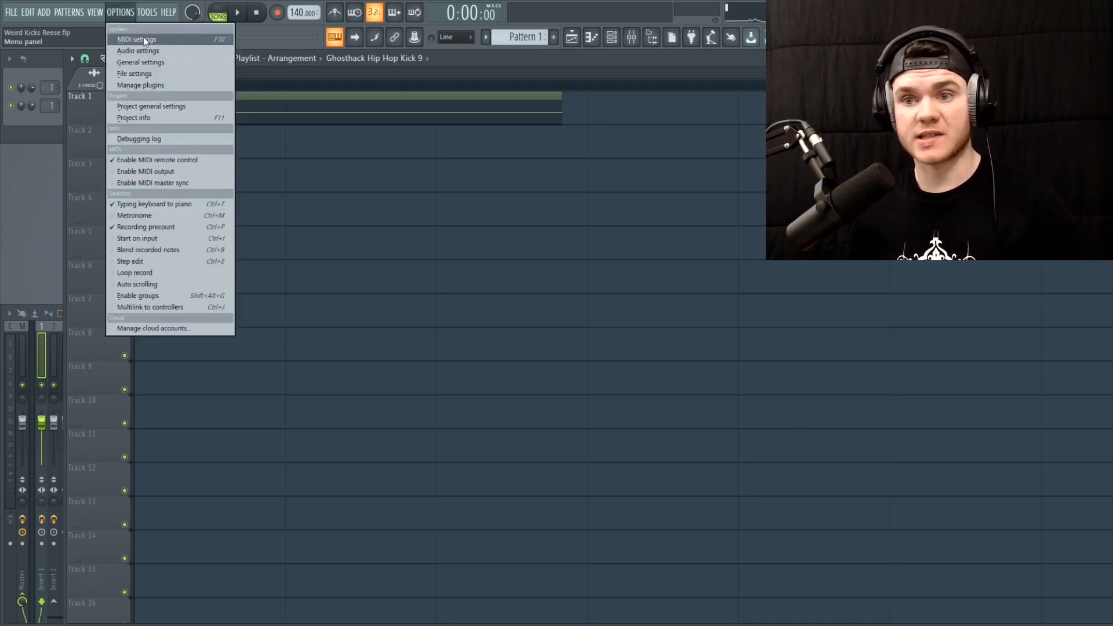
click(141, 51)
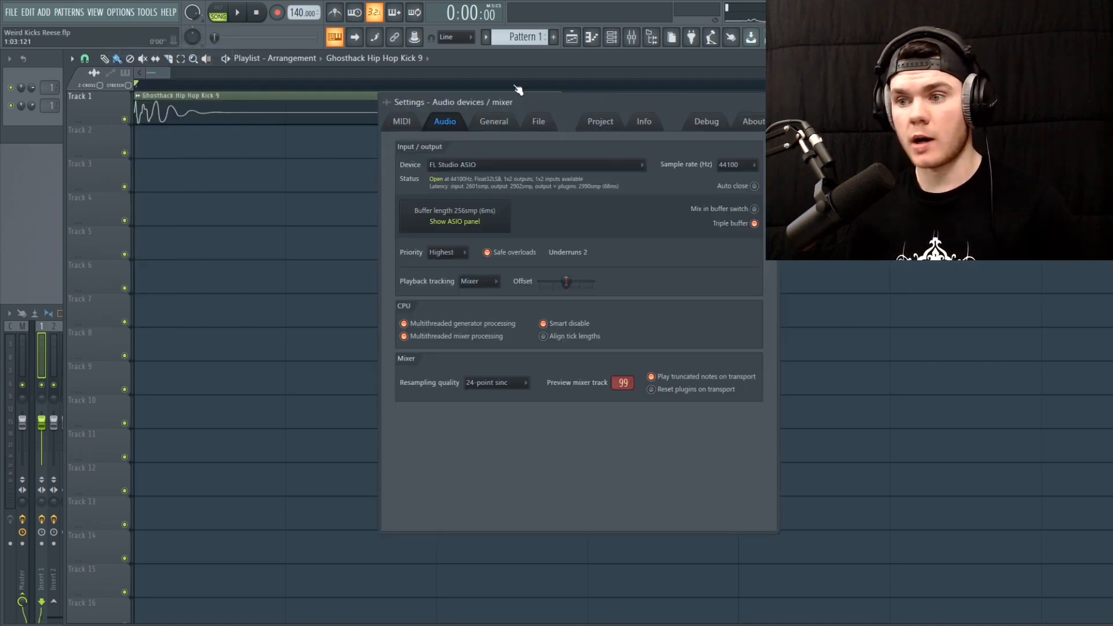
click(600, 122)
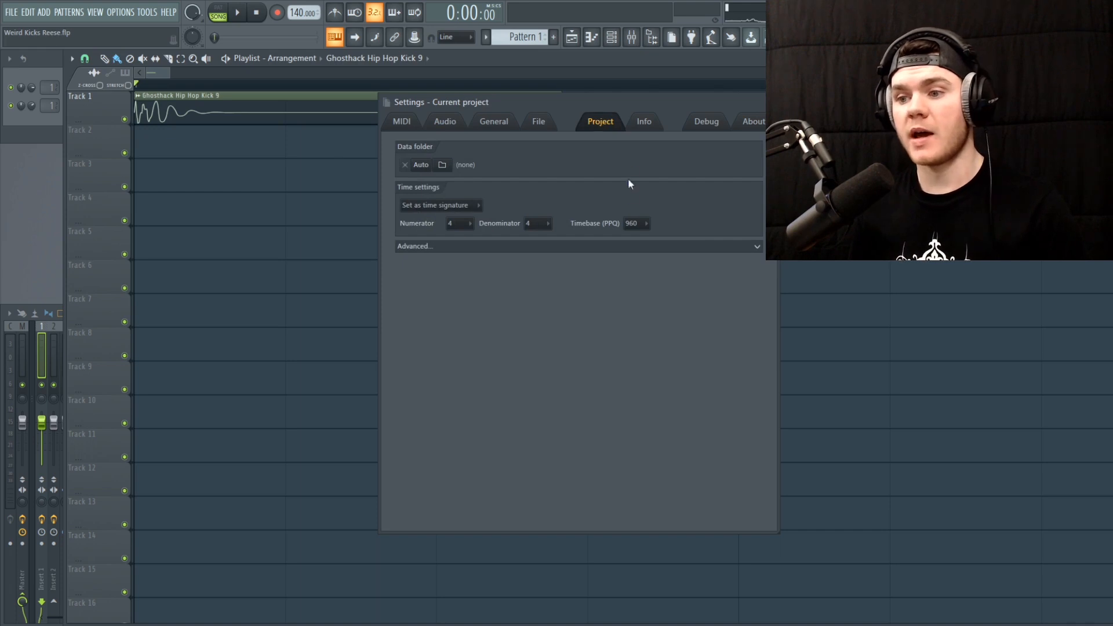
click(642, 222)
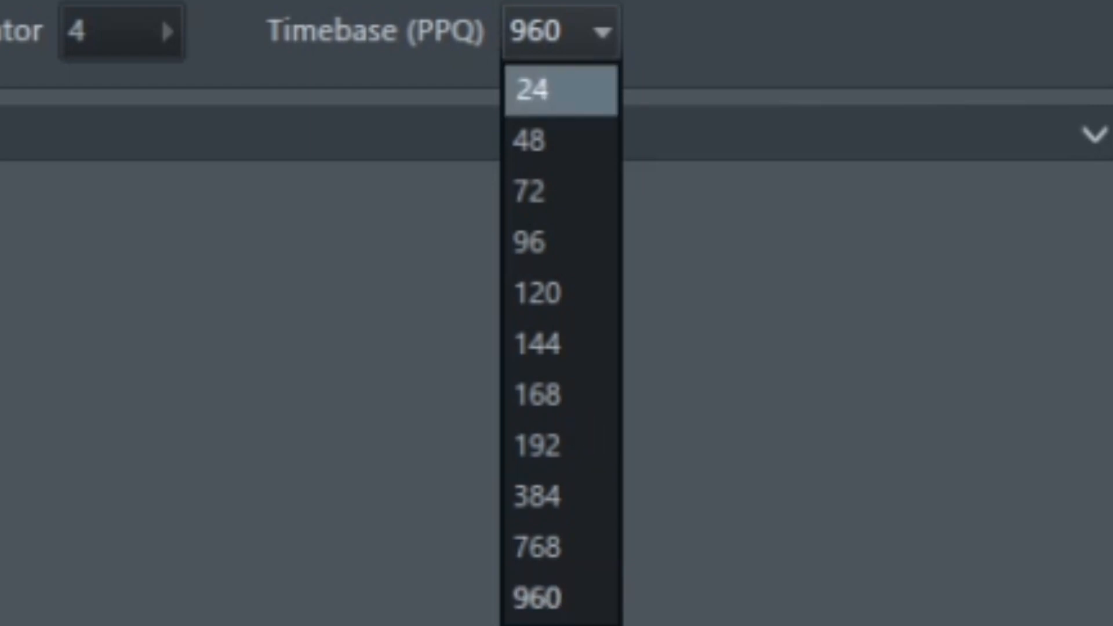
click(484, 121)
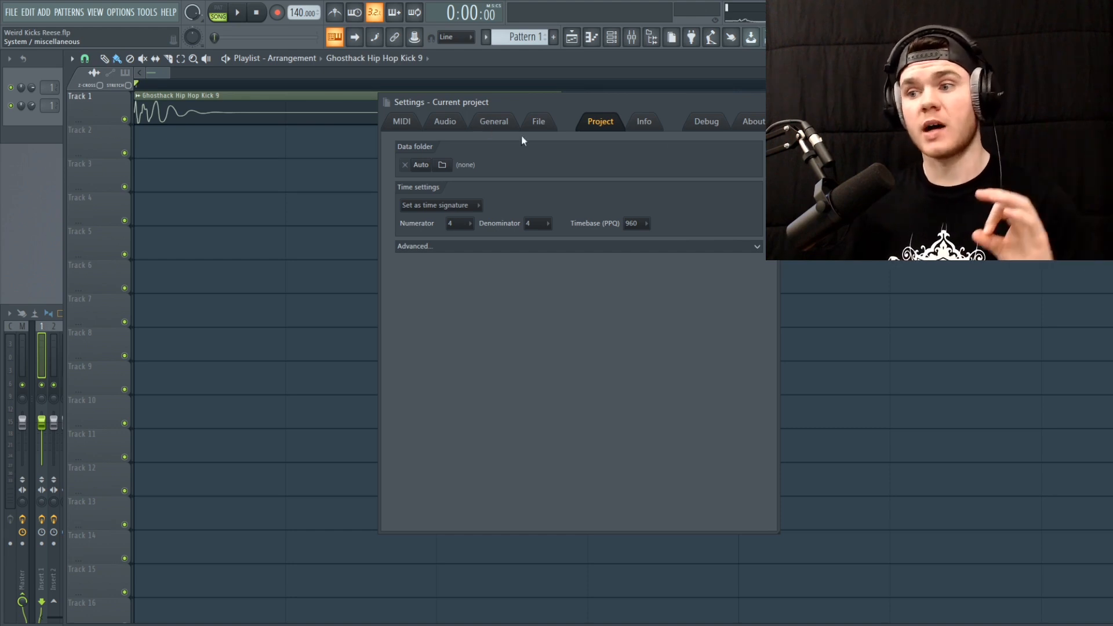
click(771, 102)
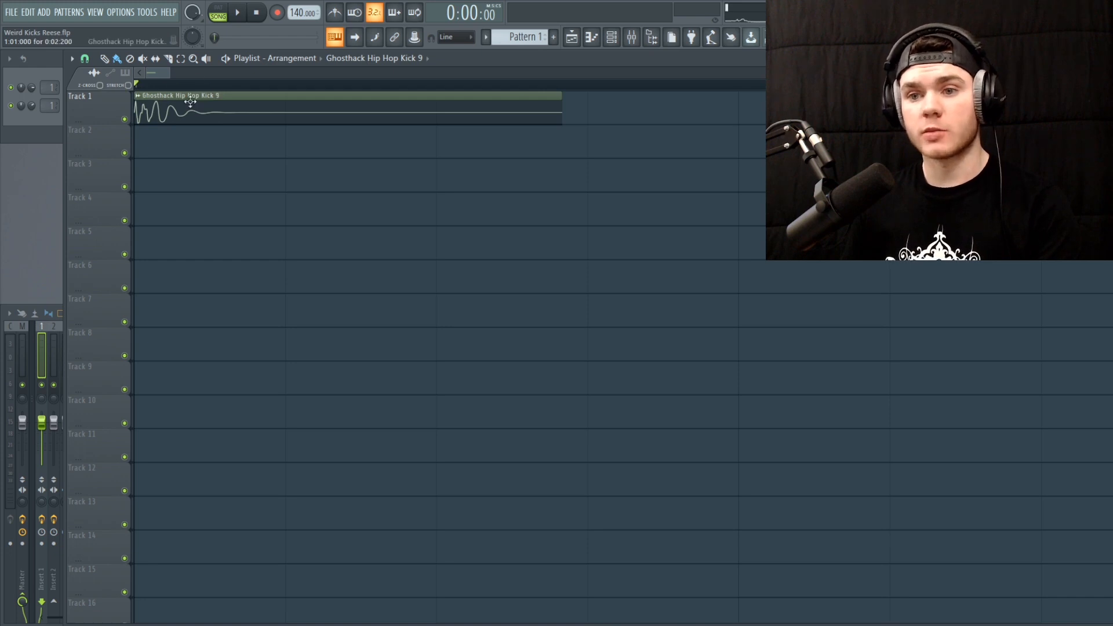
Play the original kick clip on Track 1 from the start.
key(space)
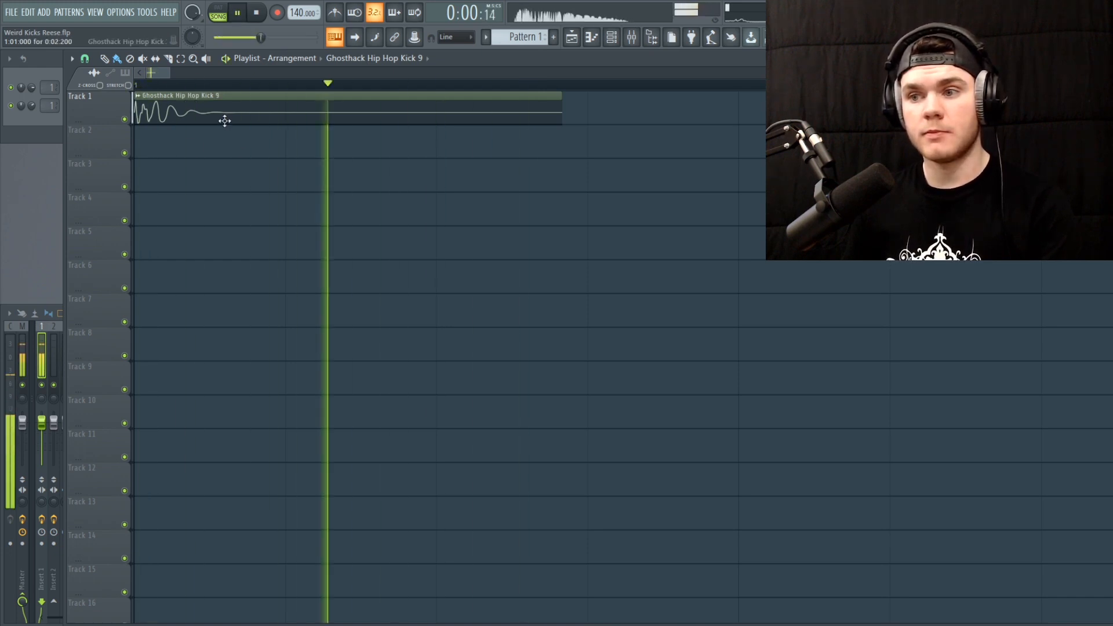
key(space)
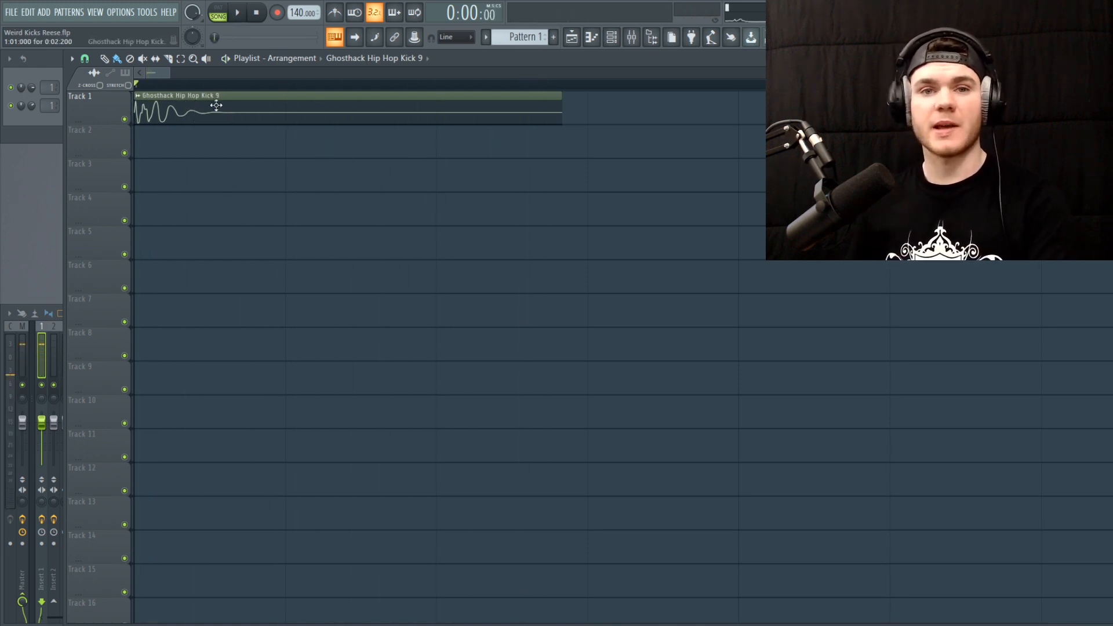
click(633, 39)
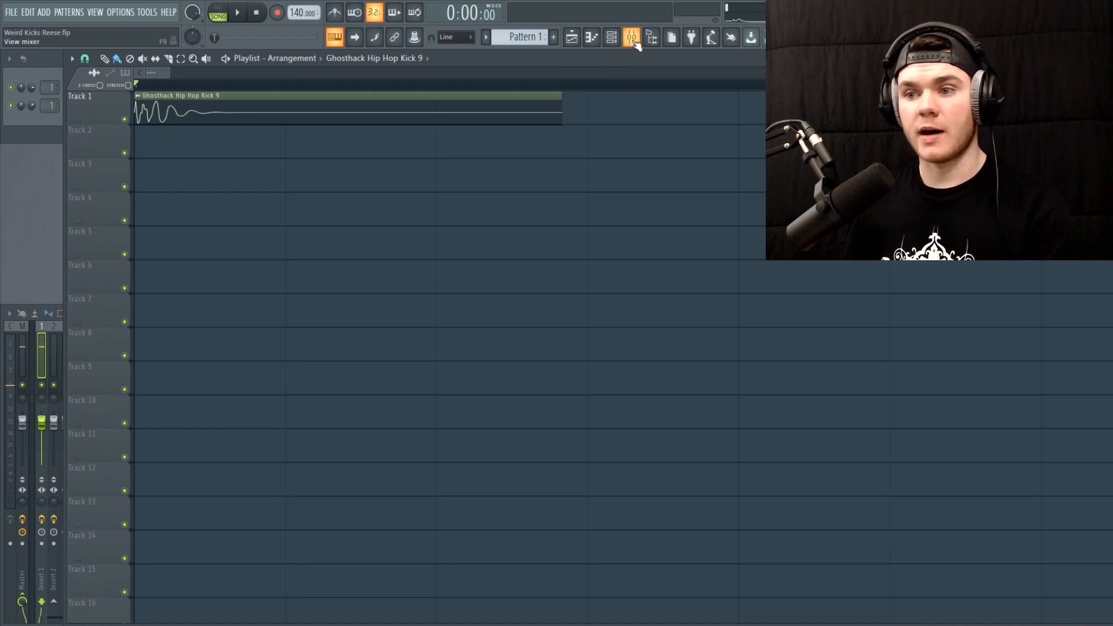
Shorten the Ghosthack Hip Hop Kick 9 sample's length to about 0:01:004 and play the result.
double_click(513, 98)
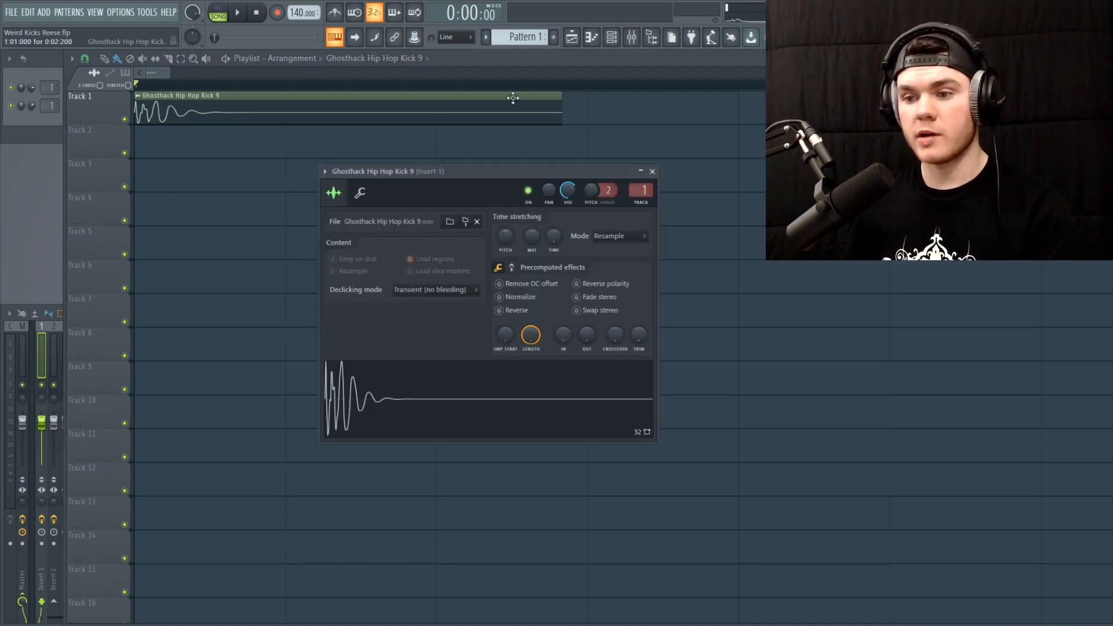
drag(532, 336, 532, 435)
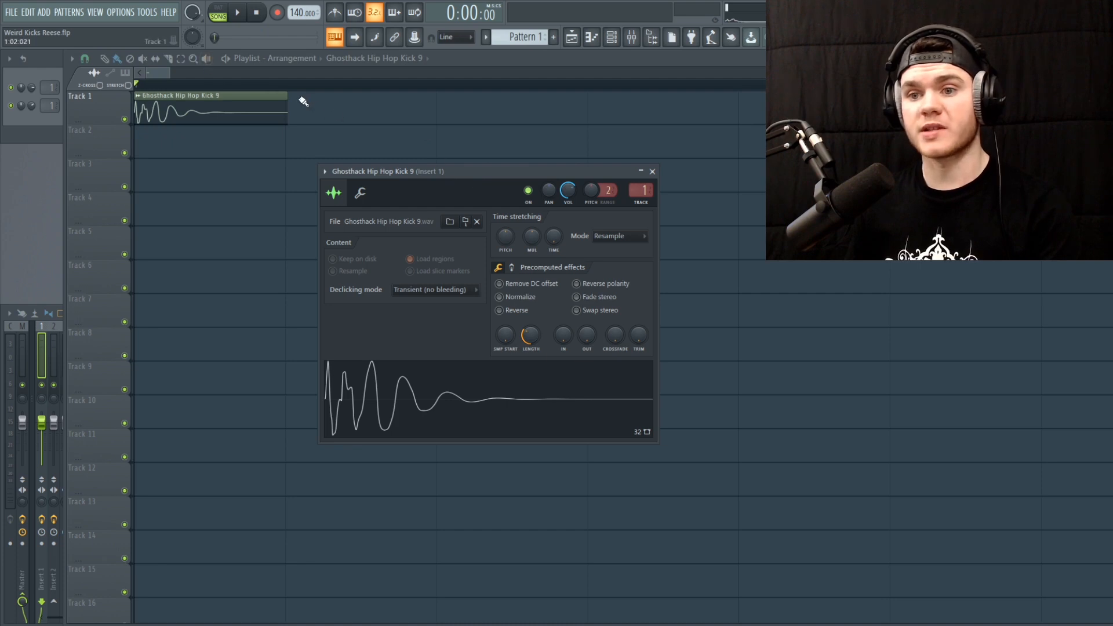
key(space)
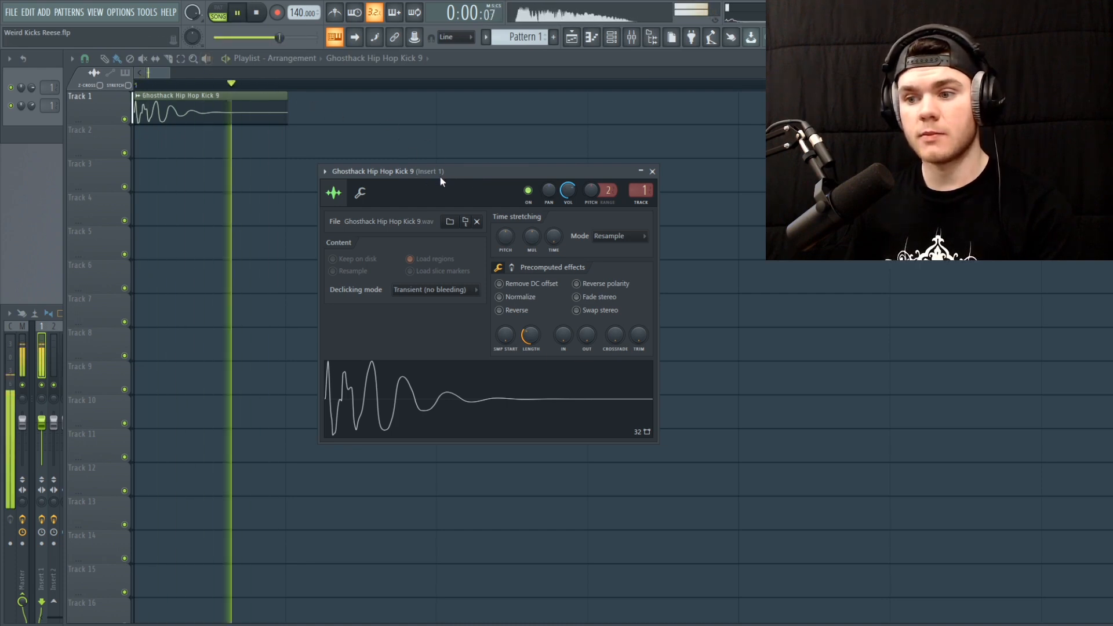
key(space)
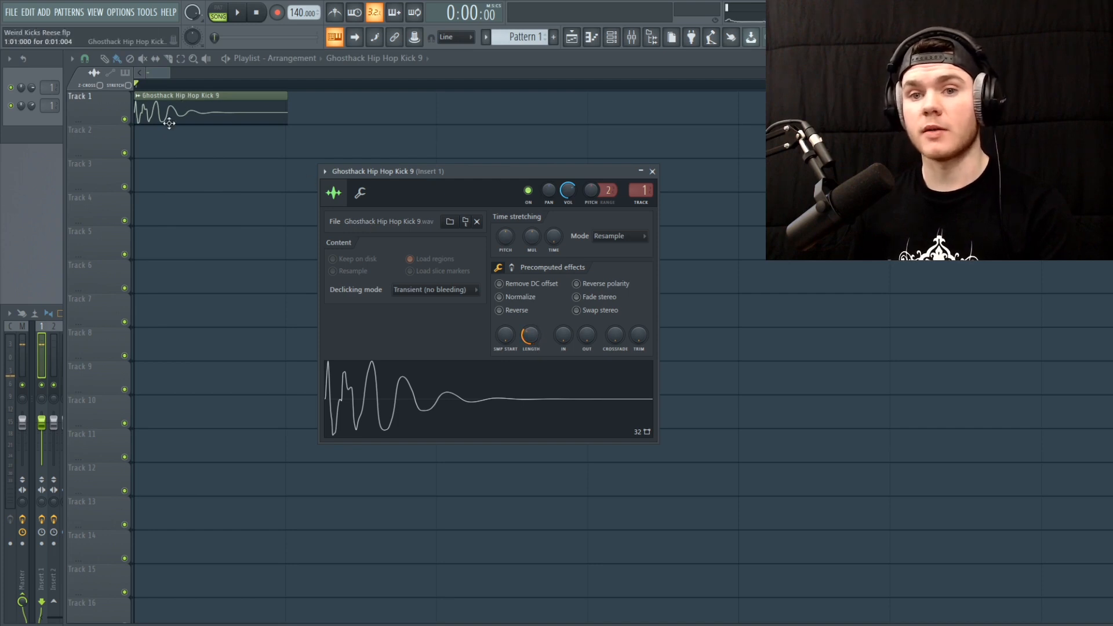
Shorten the kick sample's length further to about 0:00:046, play it, and close the sample settings.
key(space)
drag(534, 339, 534, 387)
key(space)
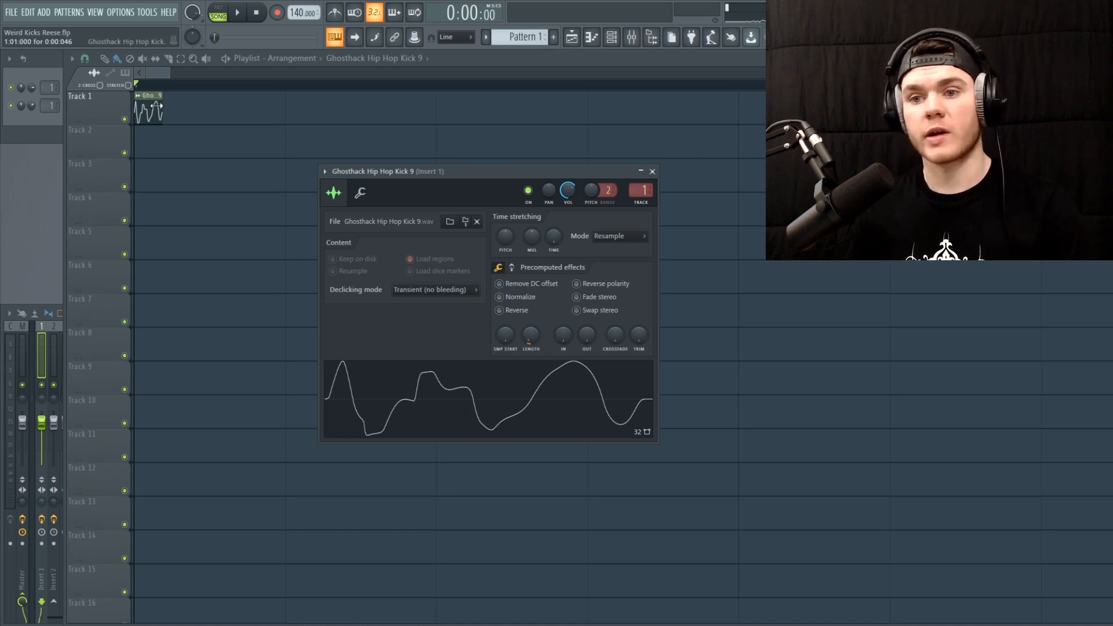
click(653, 172)
Enable the Fruity Limiter on mixer Insert 1 and play the shortened kick through it.
click(631, 37)
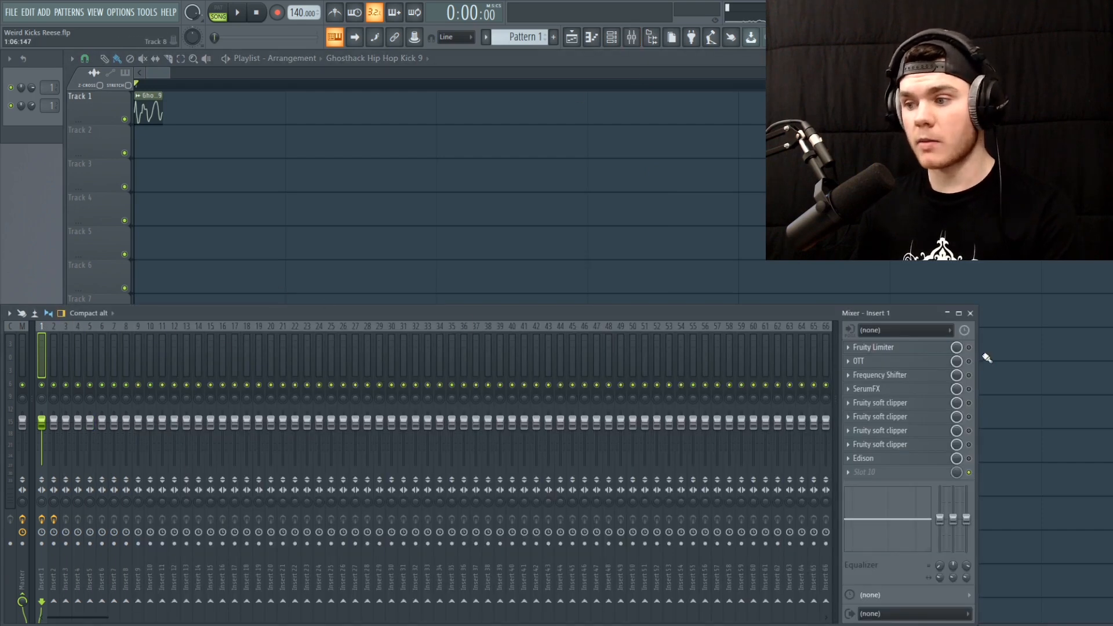
click(863, 347)
drag(516, 257, 408, 224)
key(space)
key(space)
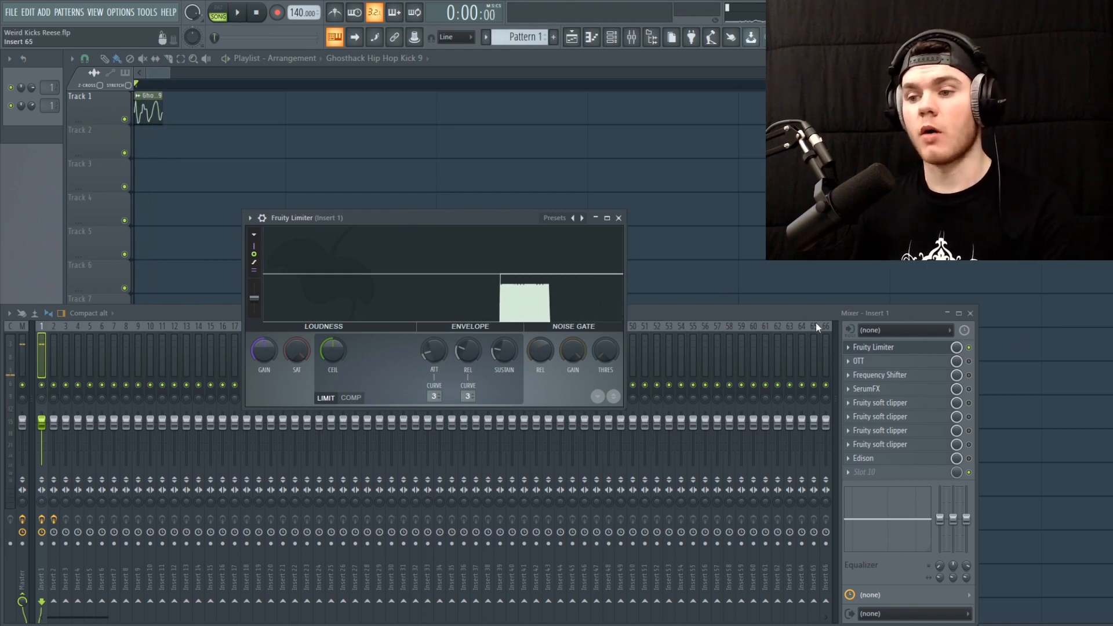
click(903, 349)
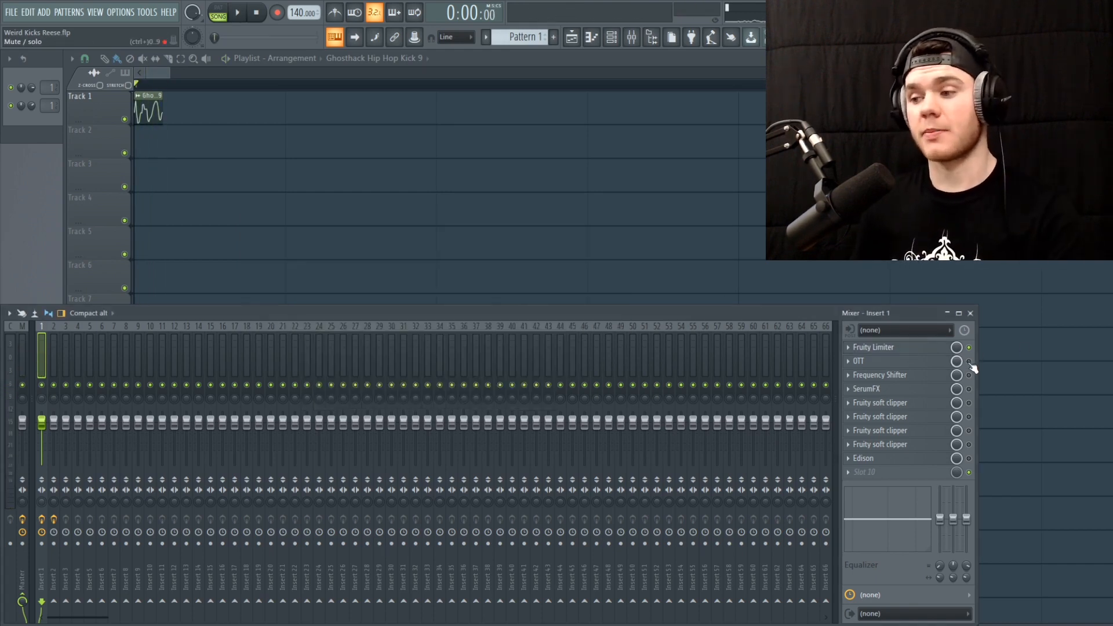
Enable the OTT compressor on Insert 1, play the kick through it, and close the plugin window.
click(863, 361)
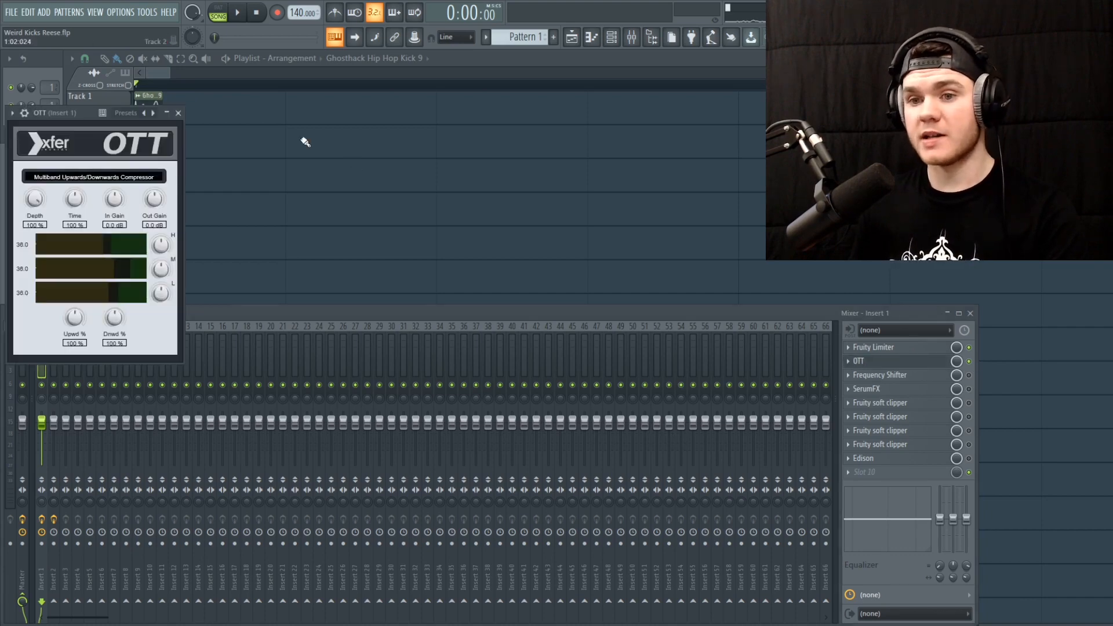
drag(90, 120, 427, 235)
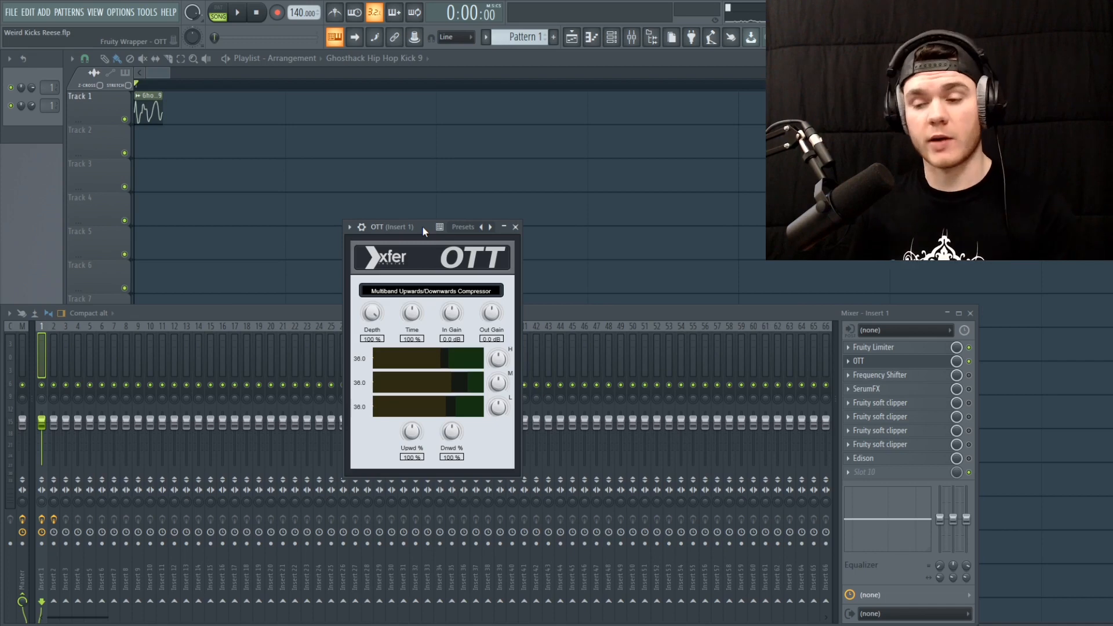
drag(422, 225, 443, 212)
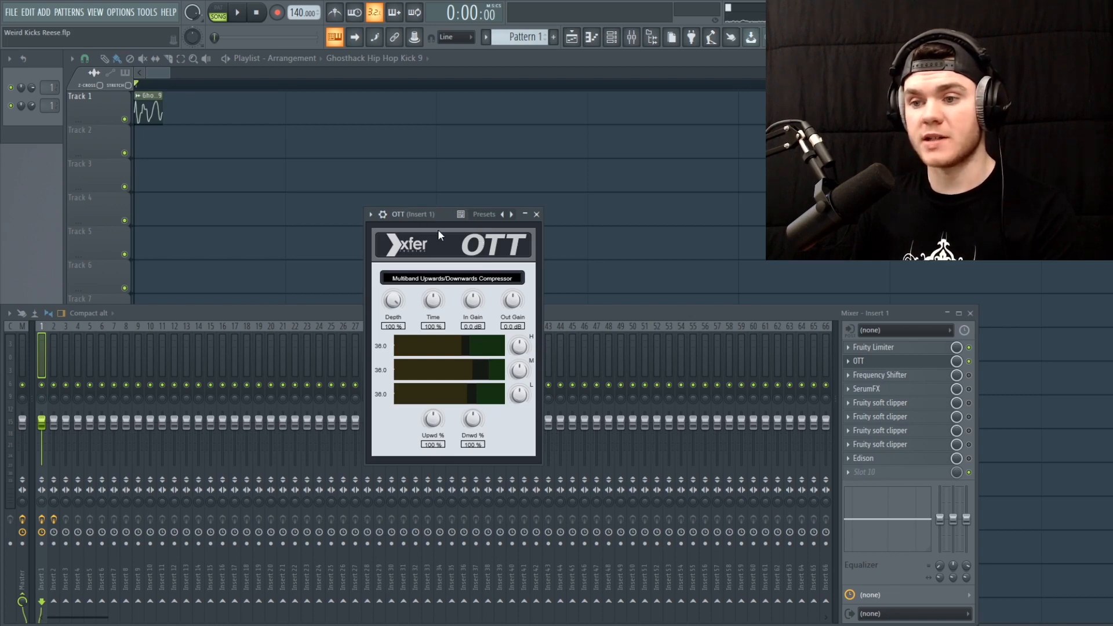
key(space)
key(space)
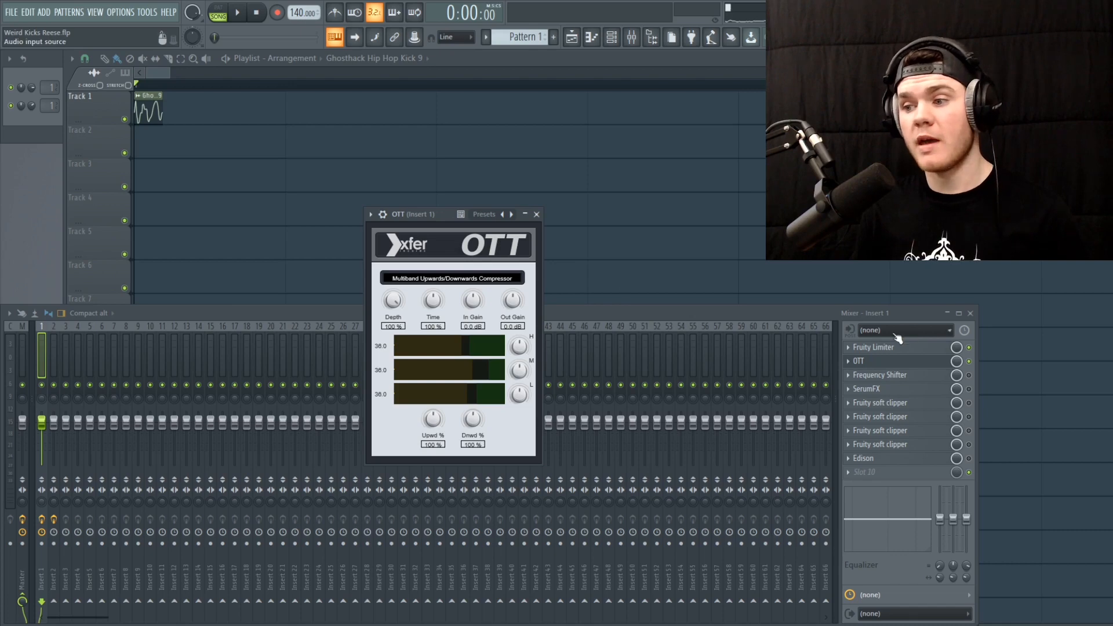
click(877, 365)
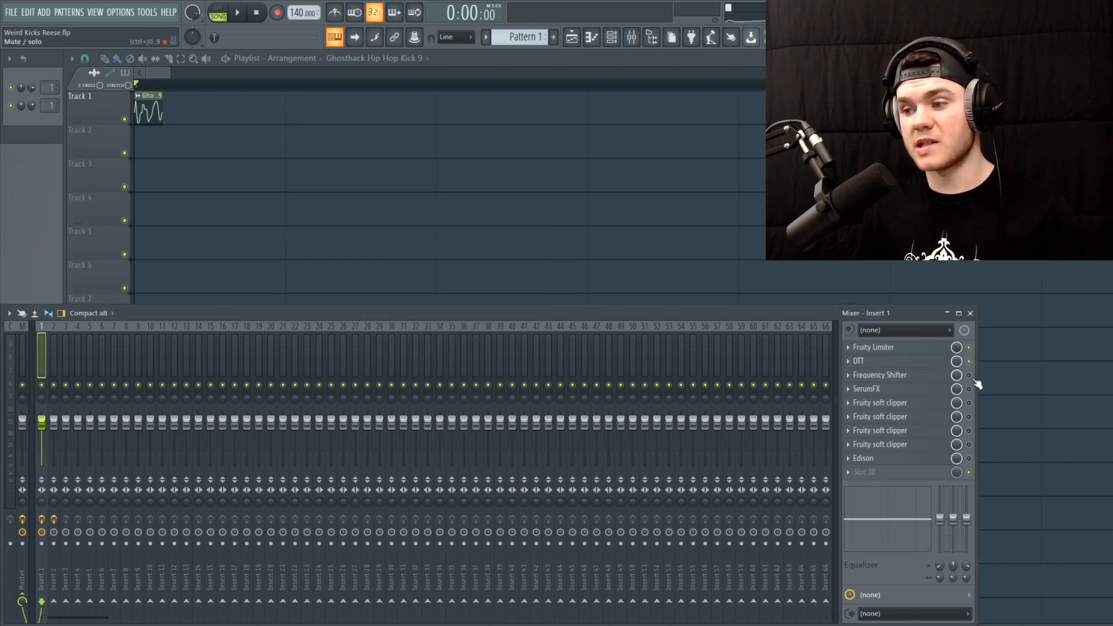
Enable the Frequency Shifter on Insert 1 and view its preset list without changing the Init preset.
click(879, 375)
drag(294, 203, 354, 215)
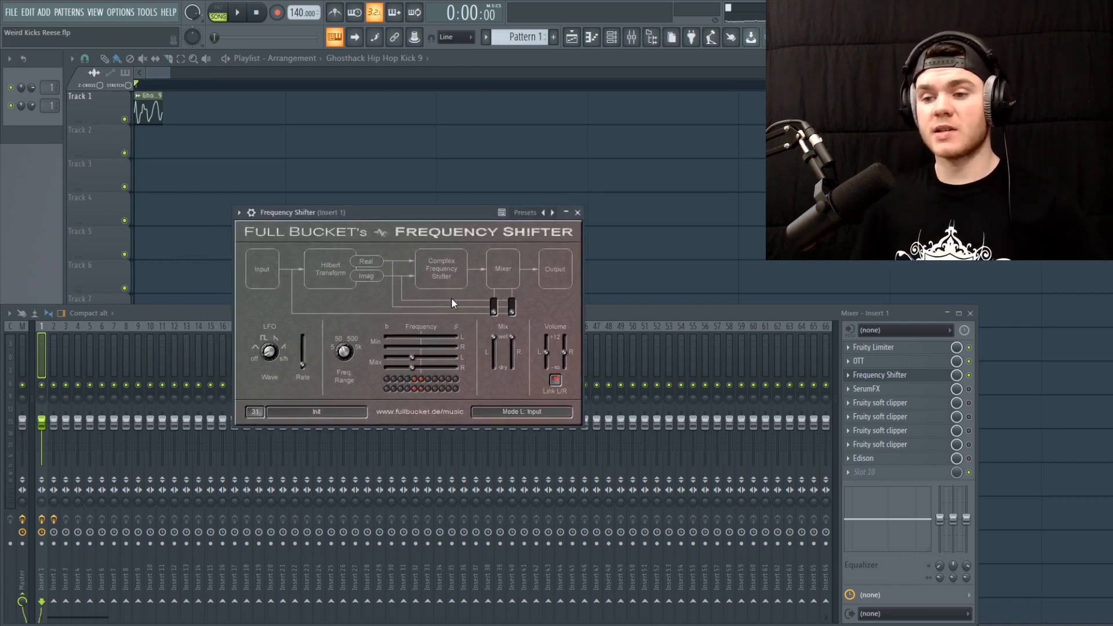
click(529, 214)
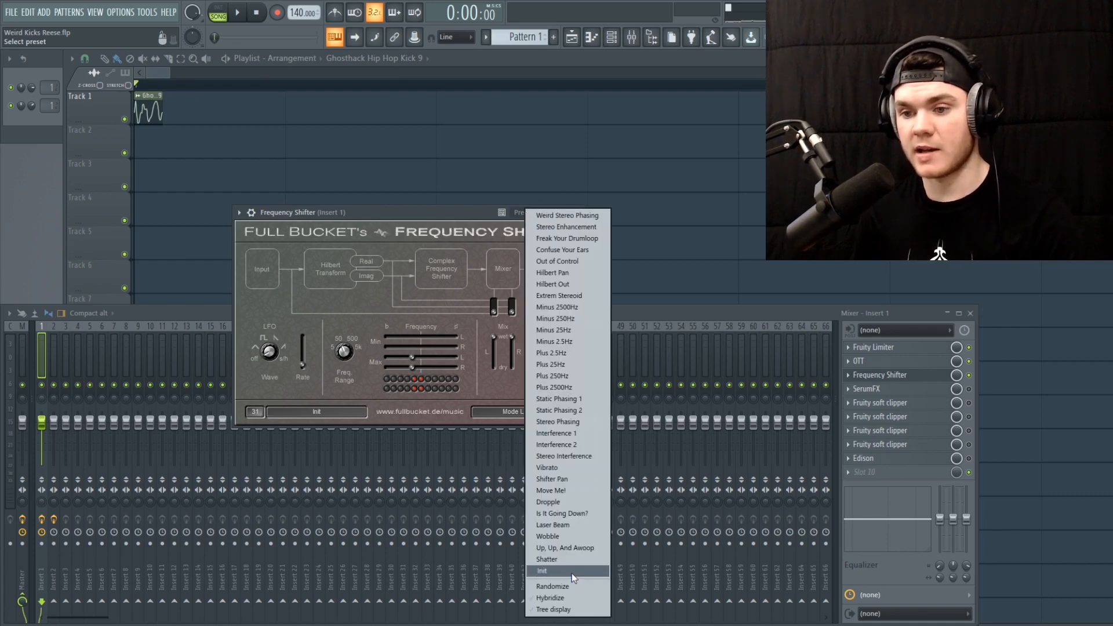
click(313, 205)
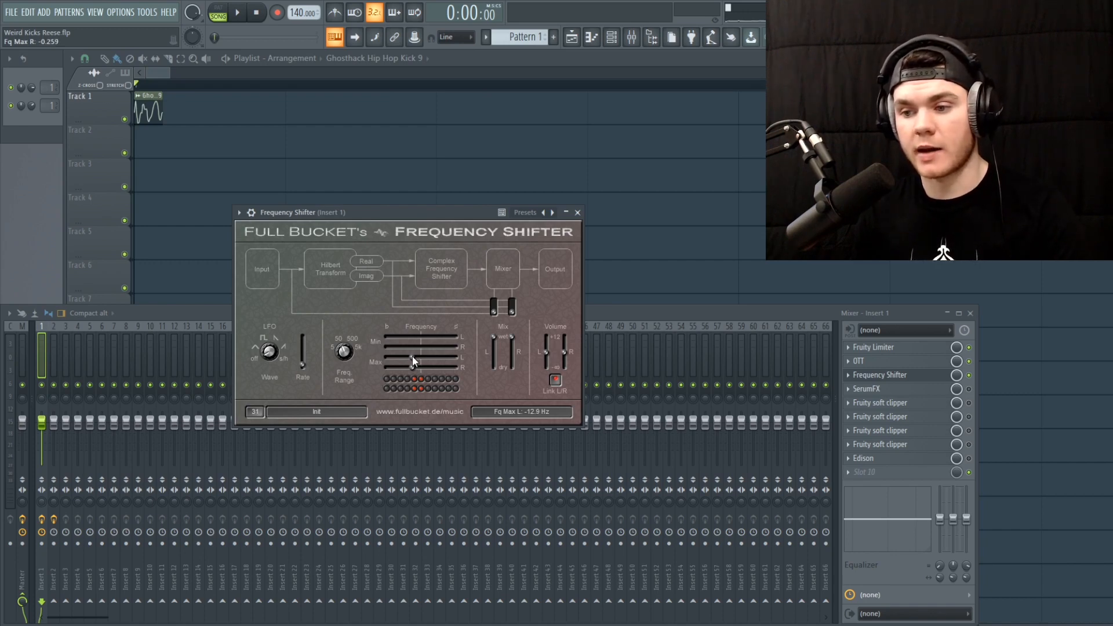
Set the Frequency Shifter's maximum frequency to 0.0 Hz for both channels and play the kick for comparison.
drag(413, 356, 421, 354)
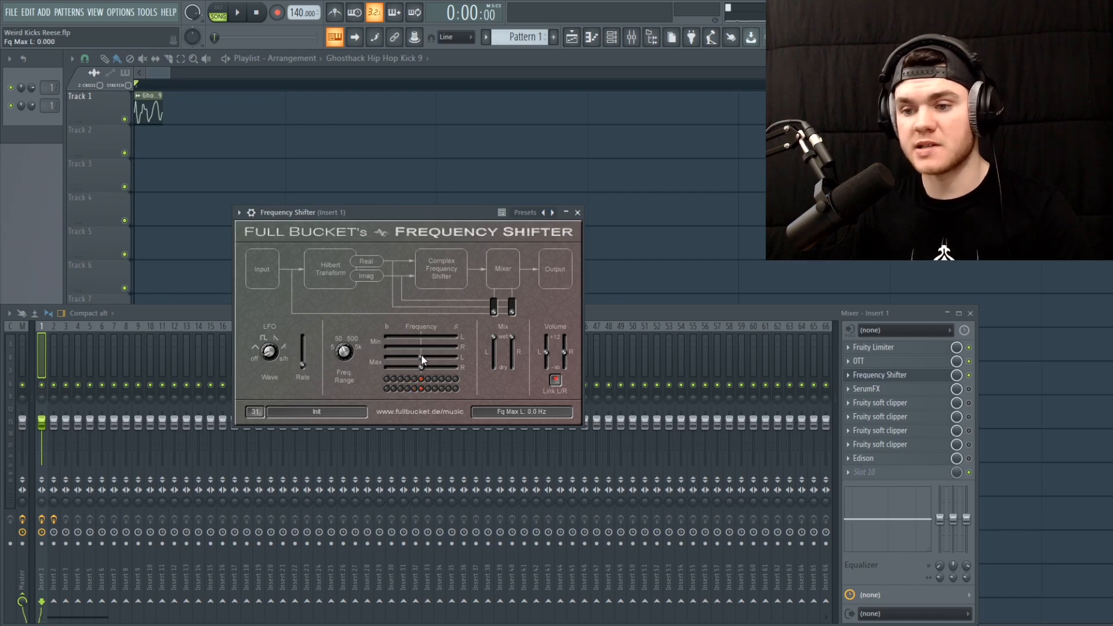
key(space)
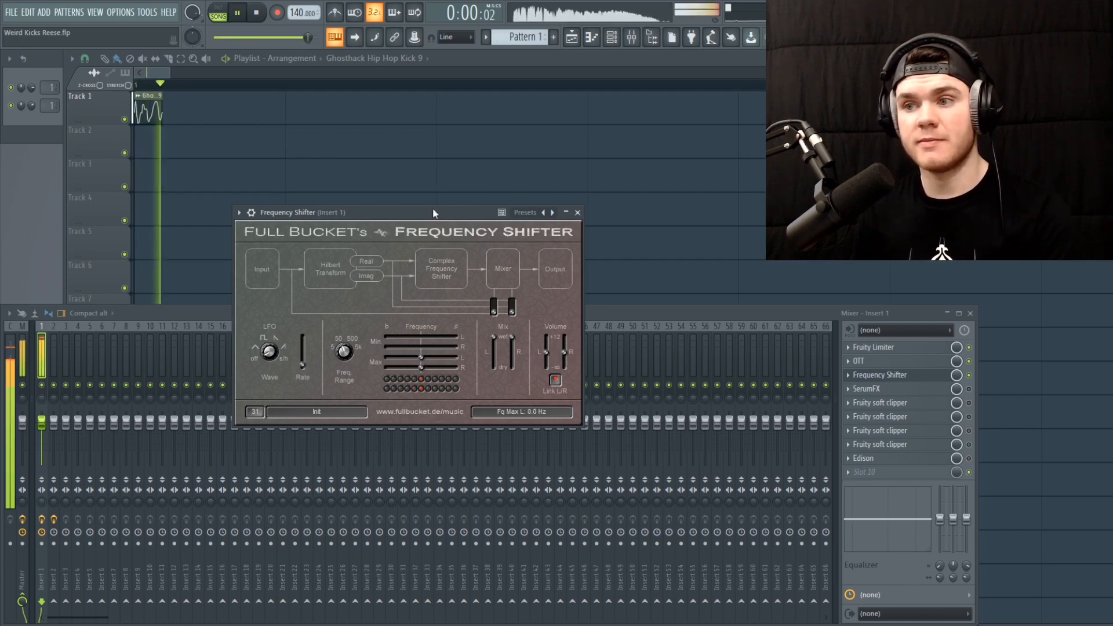
key(space)
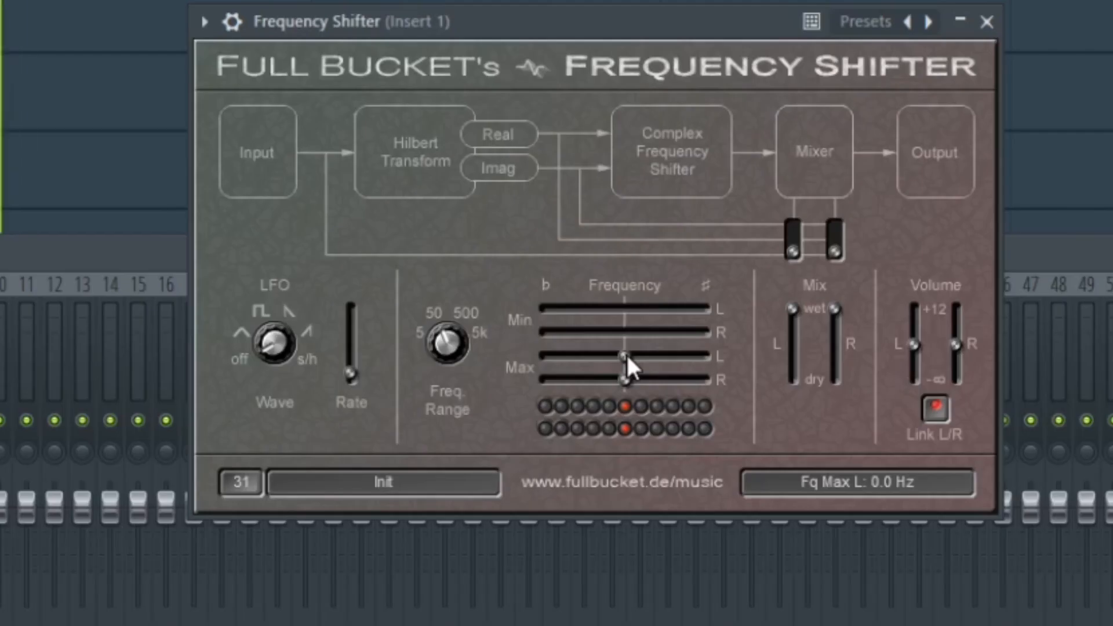
Lower the Frequency Shifter's maximum frequency to -12.9 Hz for both channels and close the plugin window.
drag(422, 356, 417, 358)
drag(617, 357, 610, 361)
drag(609, 367, 605, 374)
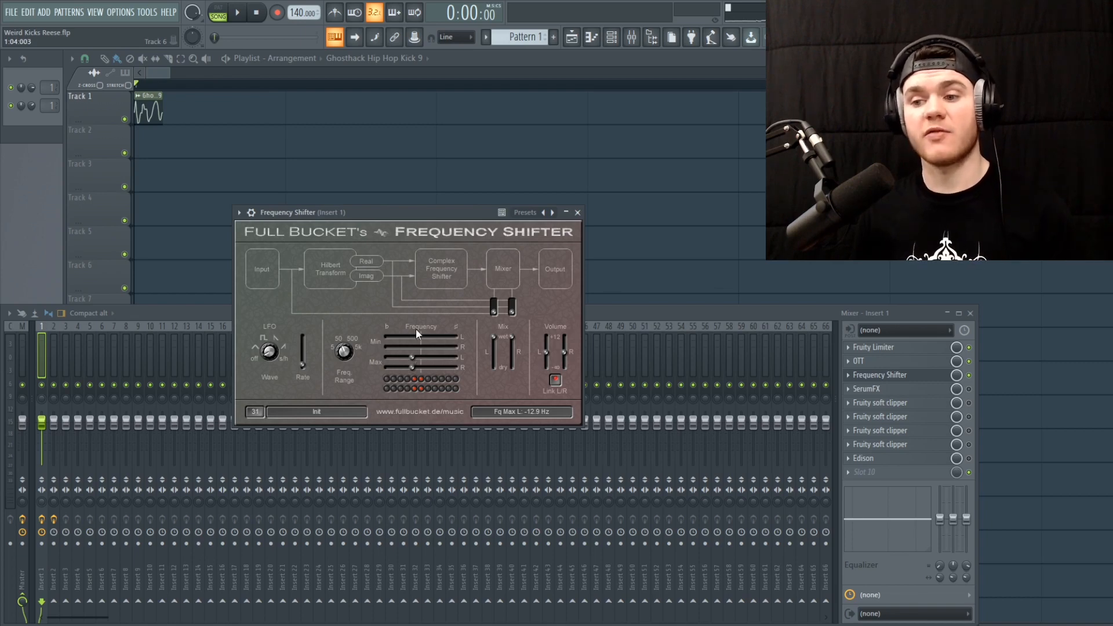
click(881, 376)
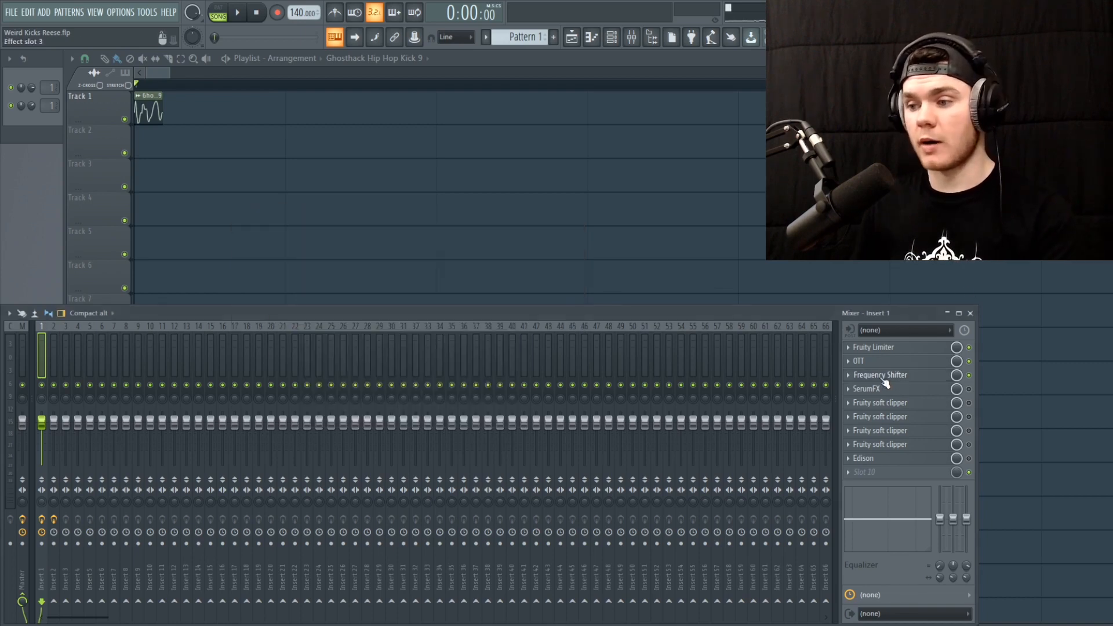
Enable SerumFX with its Hyper/Dimension and Chorus effects on Insert 1 and play the kick through it.
click(911, 390)
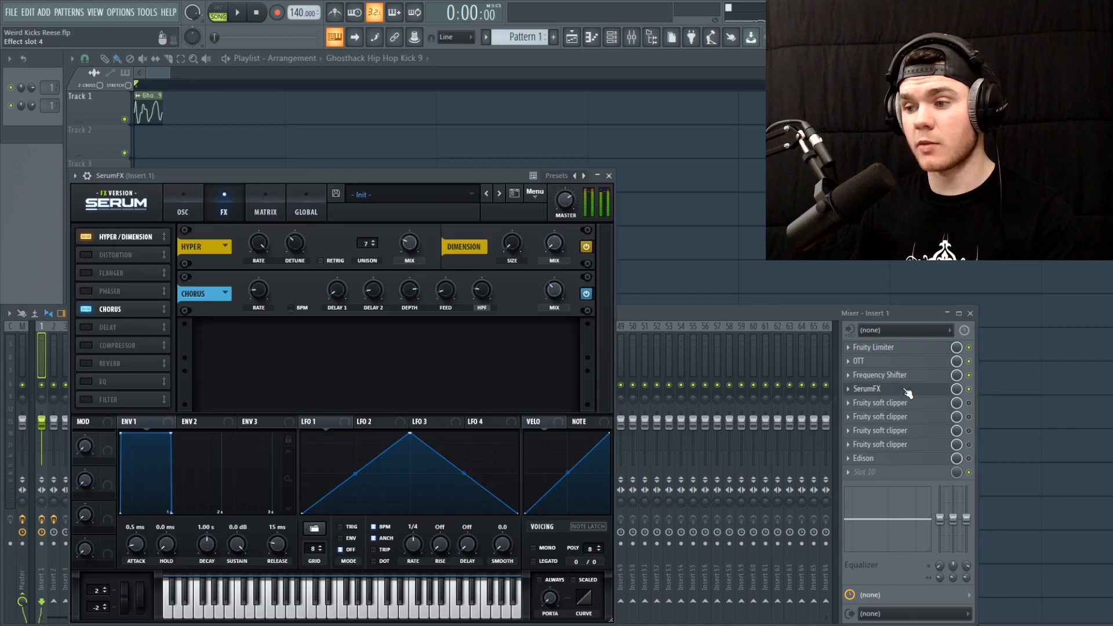
drag(285, 183, 356, 142)
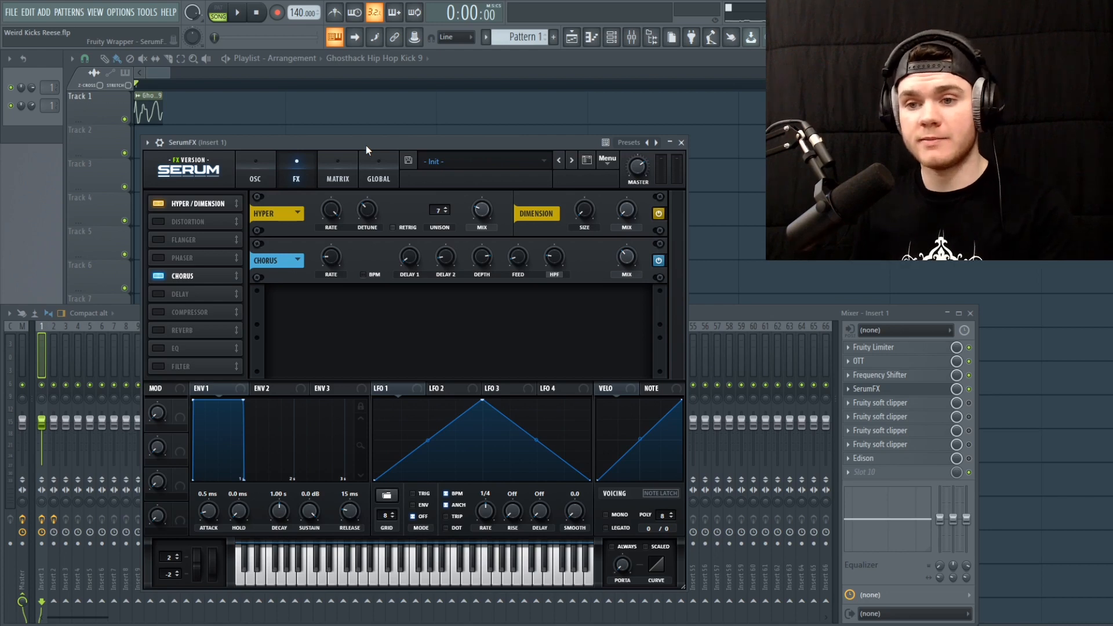
key(space)
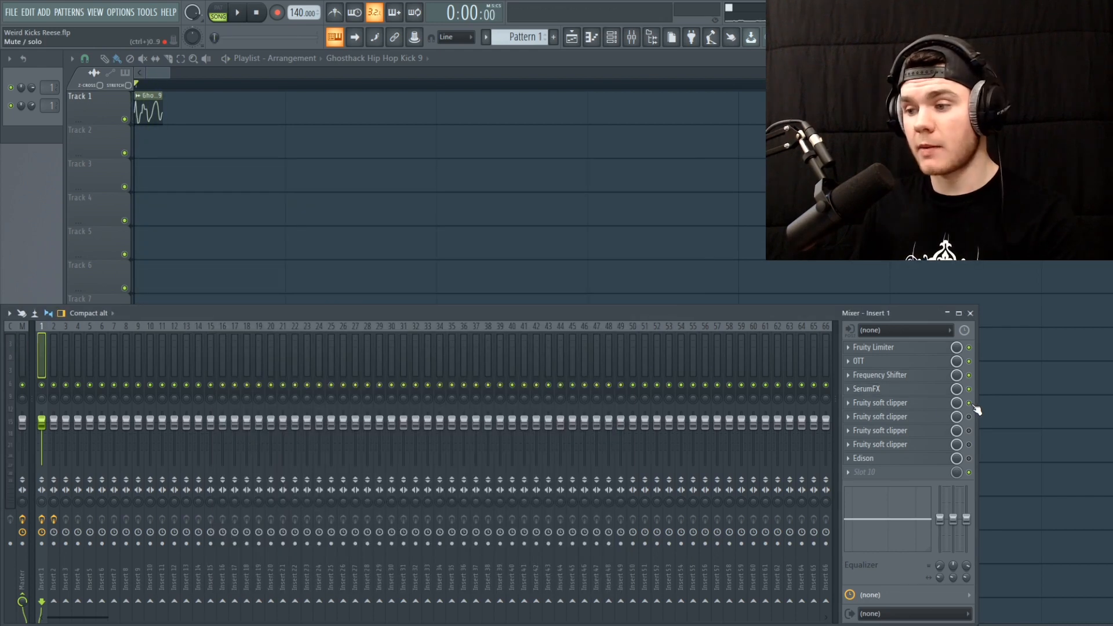
Enable the first Fruity soft clipper on Insert 1 and play the kick through it with its window open.
click(896, 404)
drag(174, 174, 422, 192)
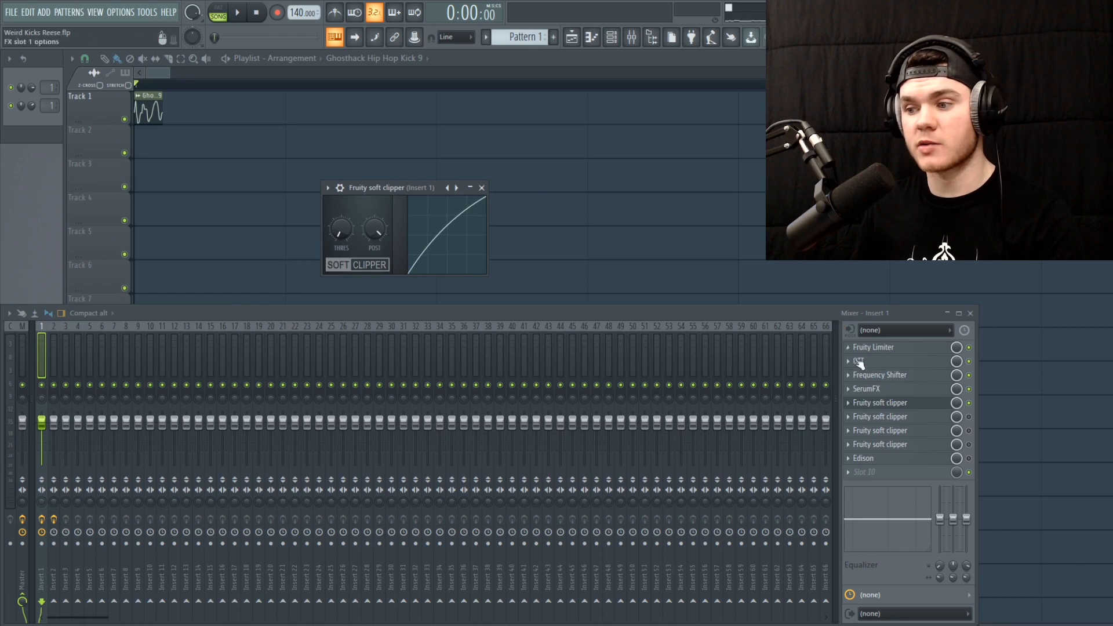
key(space)
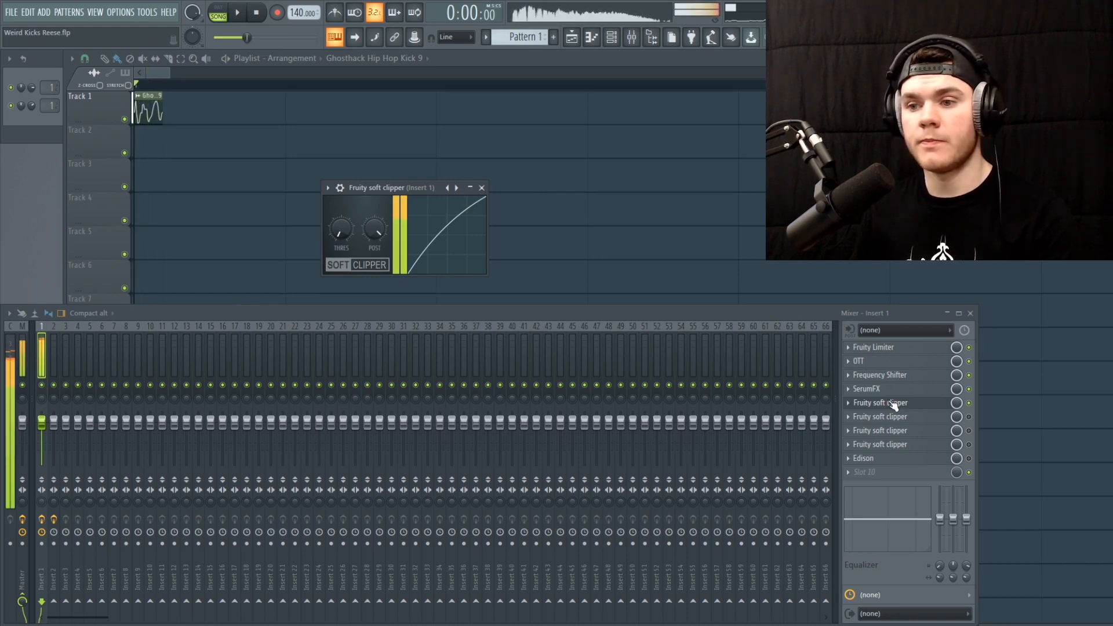
Enable the second Fruity soft clipper on Insert 1 and play the kick through it.
click(893, 406)
key(space)
click(940, 423)
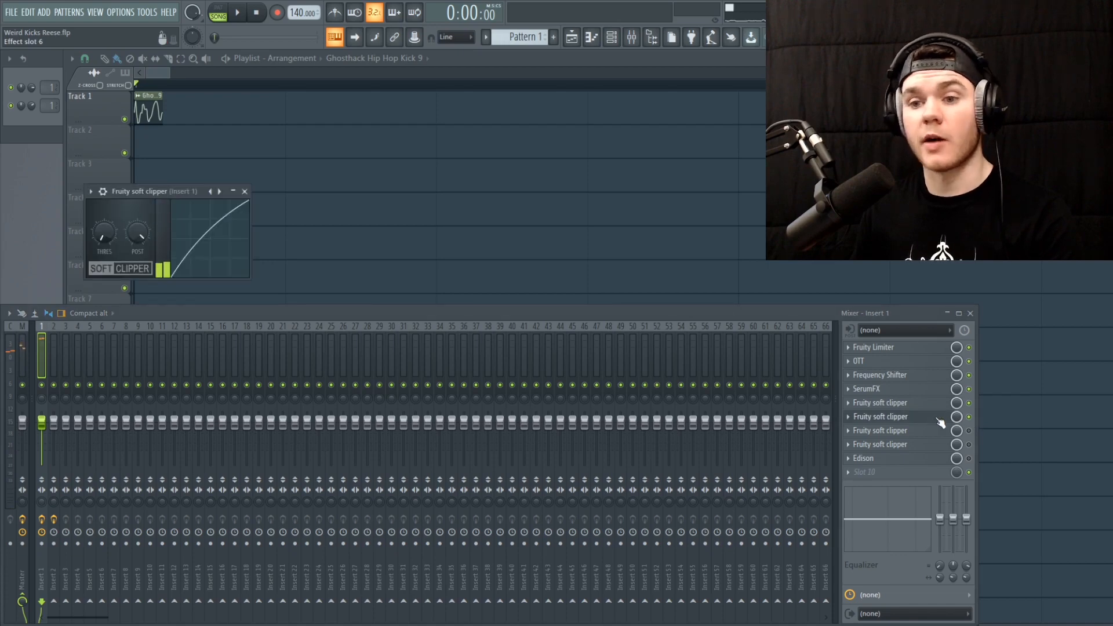
click(940, 424)
key(space)
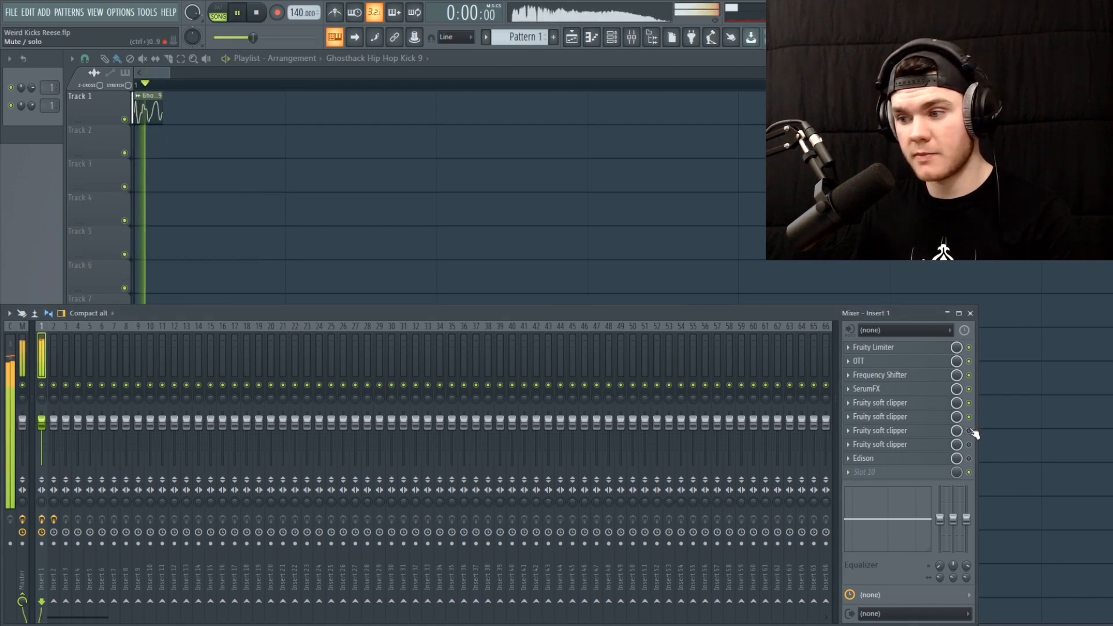
Enable the third Fruity soft clipper on Insert 1, play the kick through it and close its window.
key(space)
click(893, 431)
key(space)
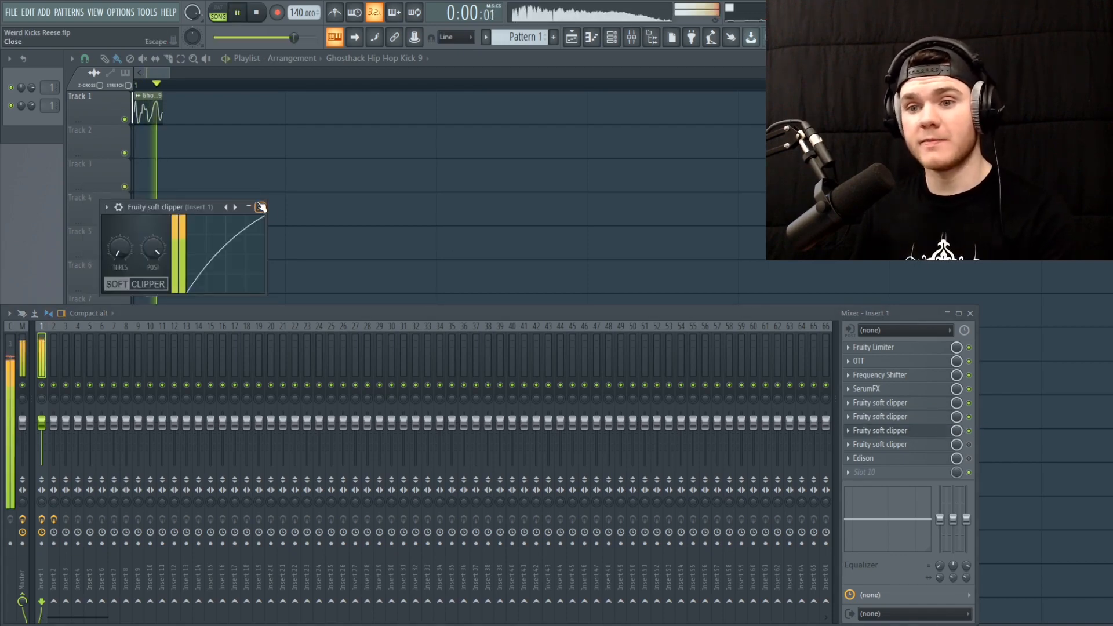
drag(200, 204, 374, 198)
key(space)
click(948, 431)
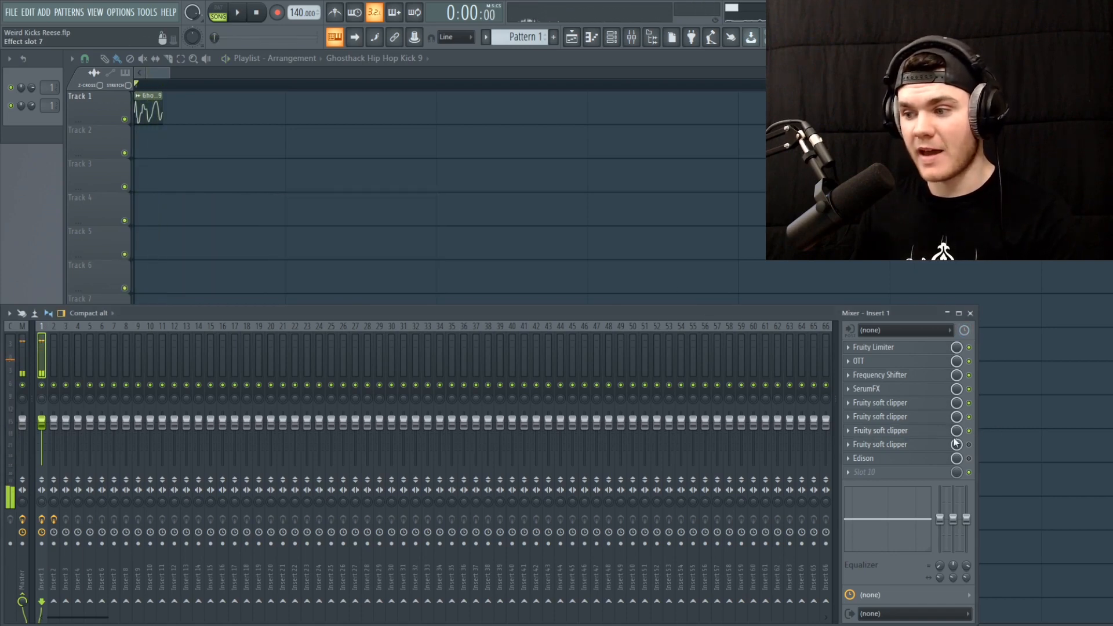
Enable the fourth Fruity soft clipper on Insert 1, play the kick through it and close its window.
click(945, 445)
key(space)
drag(188, 223, 372, 203)
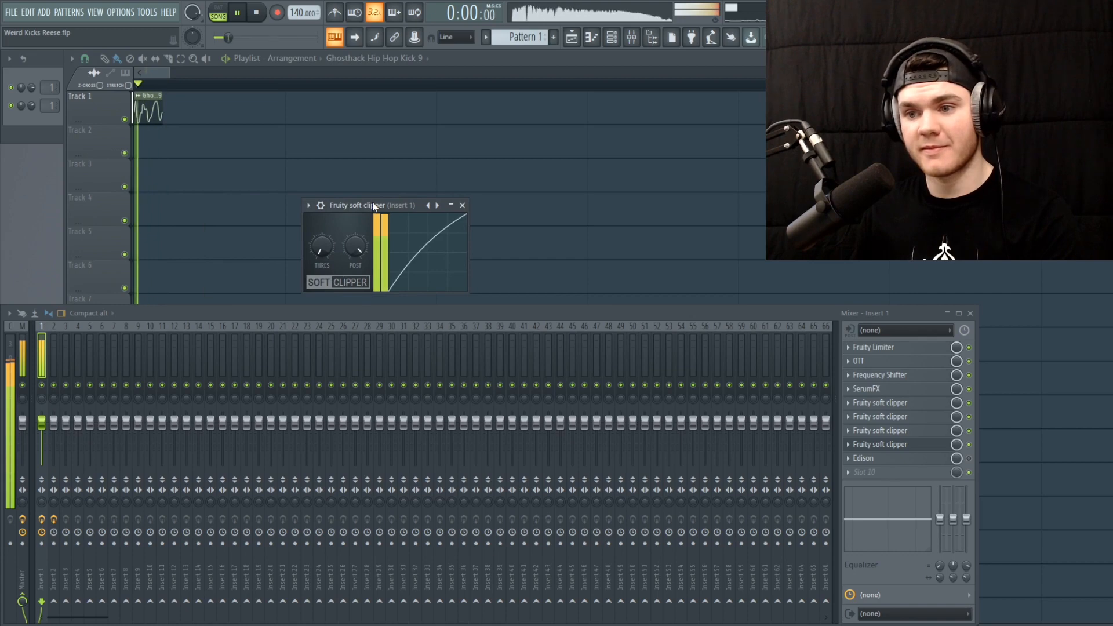
key(space)
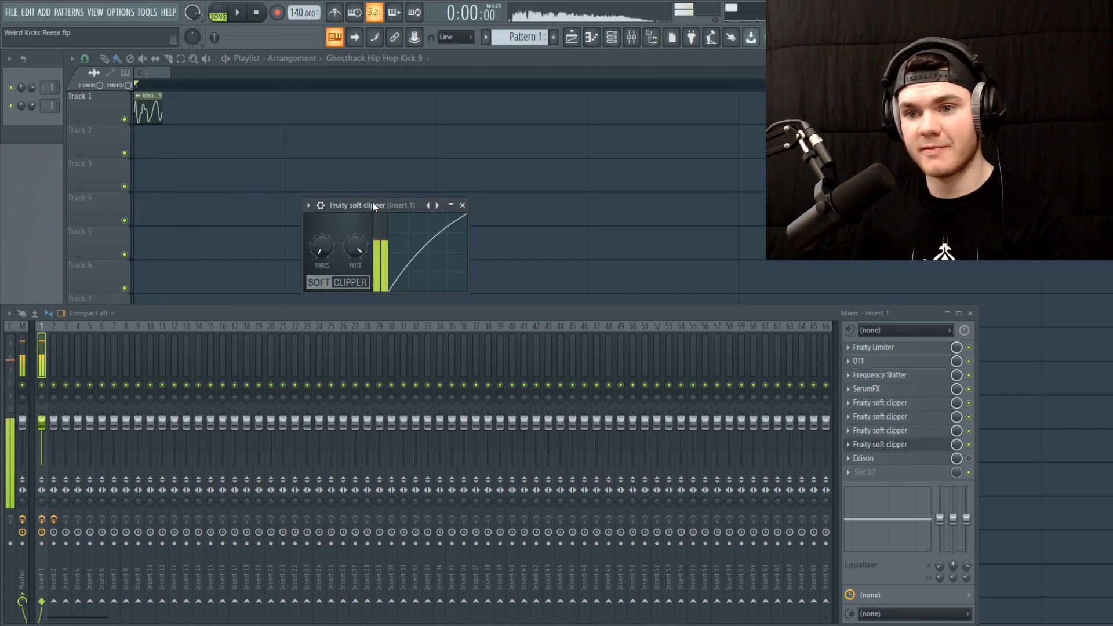
click(462, 205)
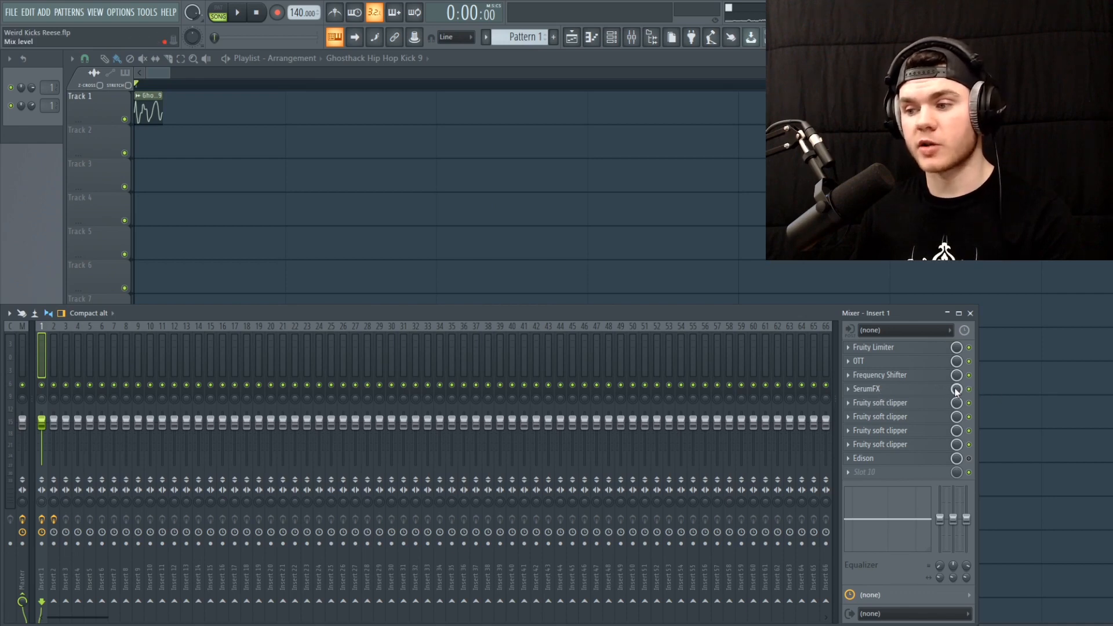
Review the SerumFX effect settings and adjust SerumFX's mix level on Insert 1 while the kick plays.
click(914, 389)
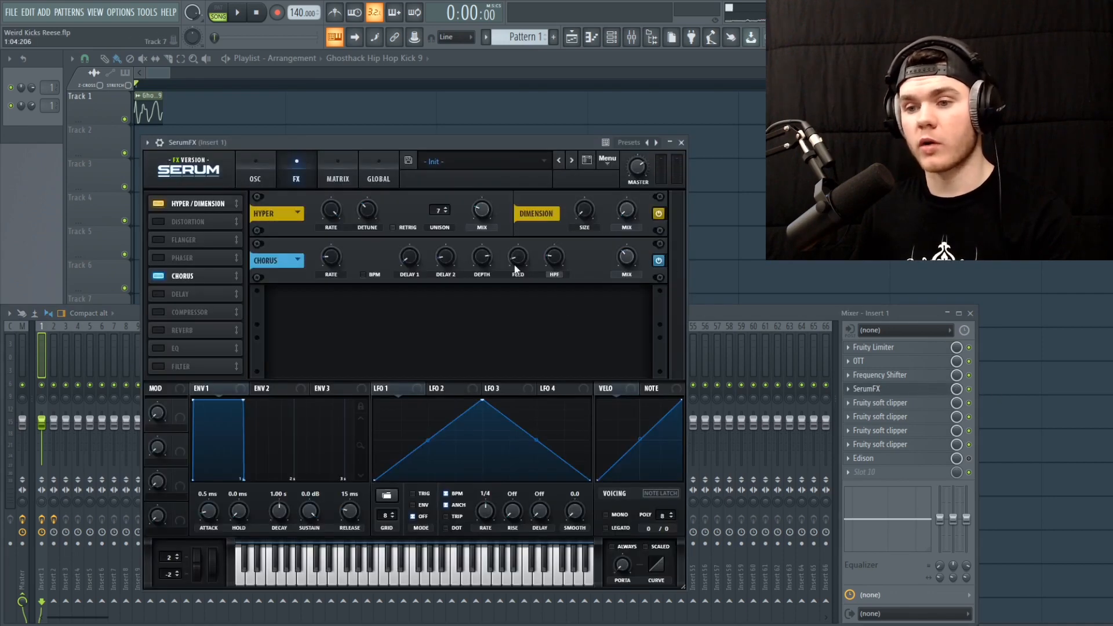
click(890, 390)
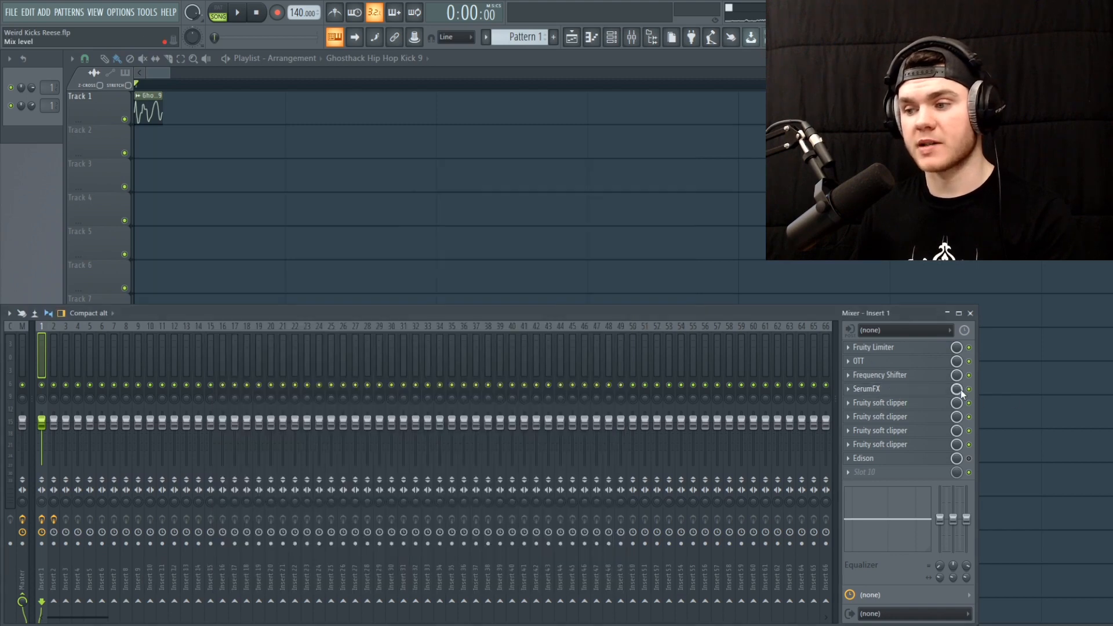
key(space)
drag(958, 392, 956, 359)
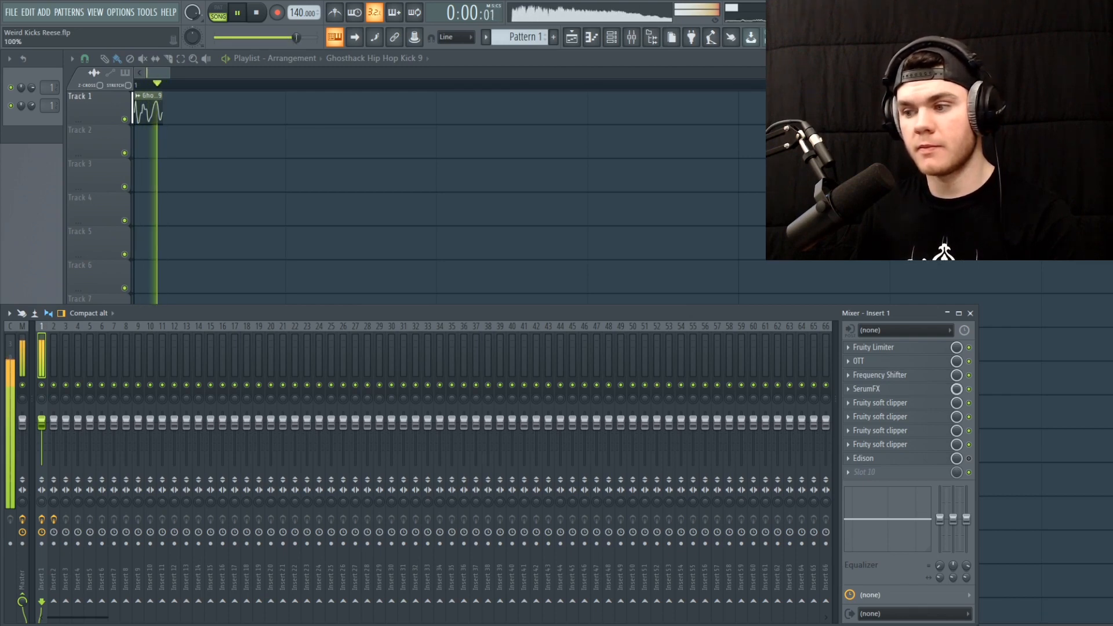
key(space)
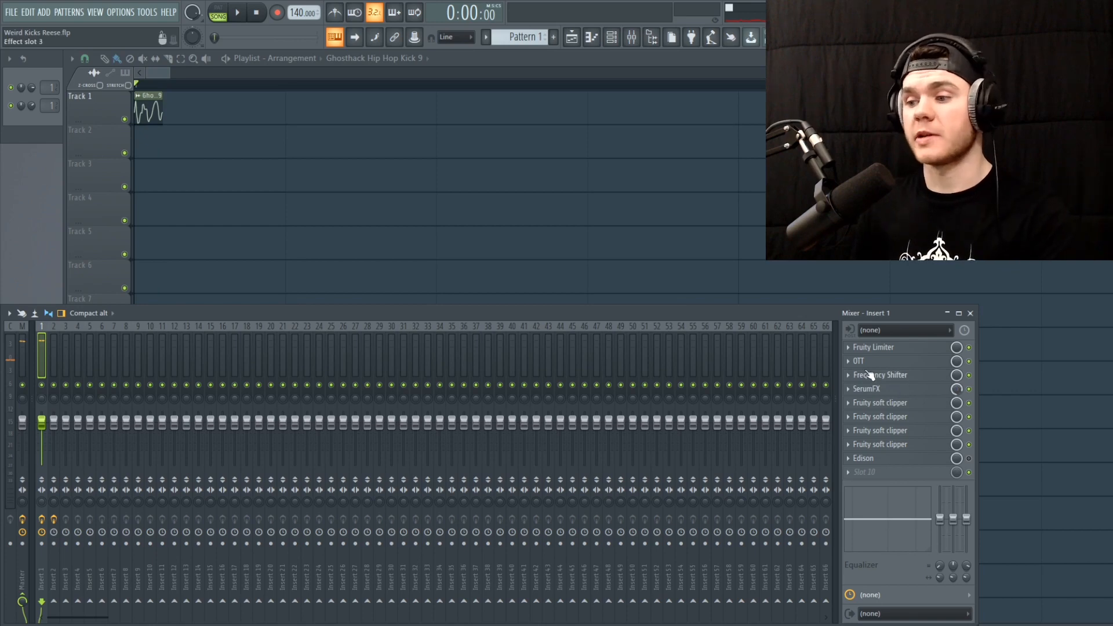
Set the Frequency Shifter's maximum frequency on Insert 1 to 0.0 Hz, then lower it slightly below zero.
click(919, 378)
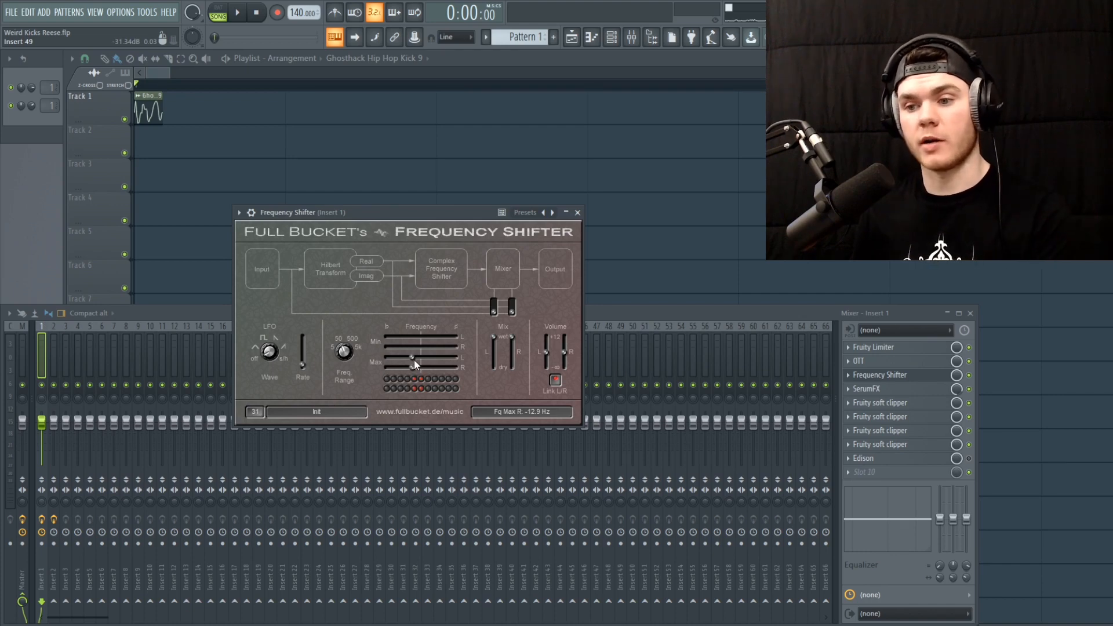
drag(412, 356, 421, 355)
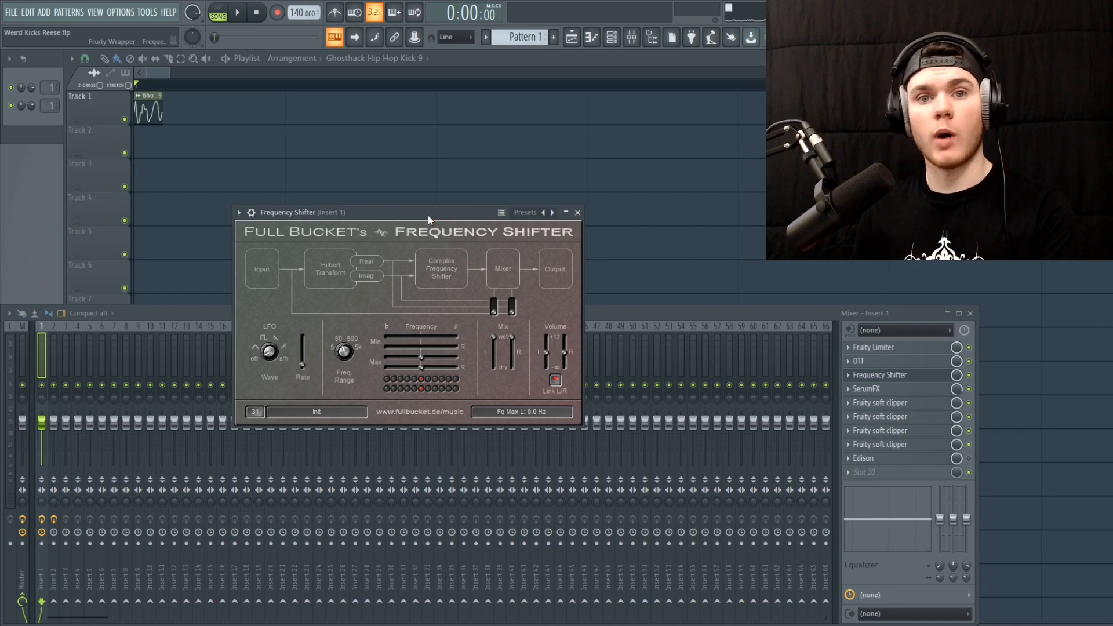
key(space)
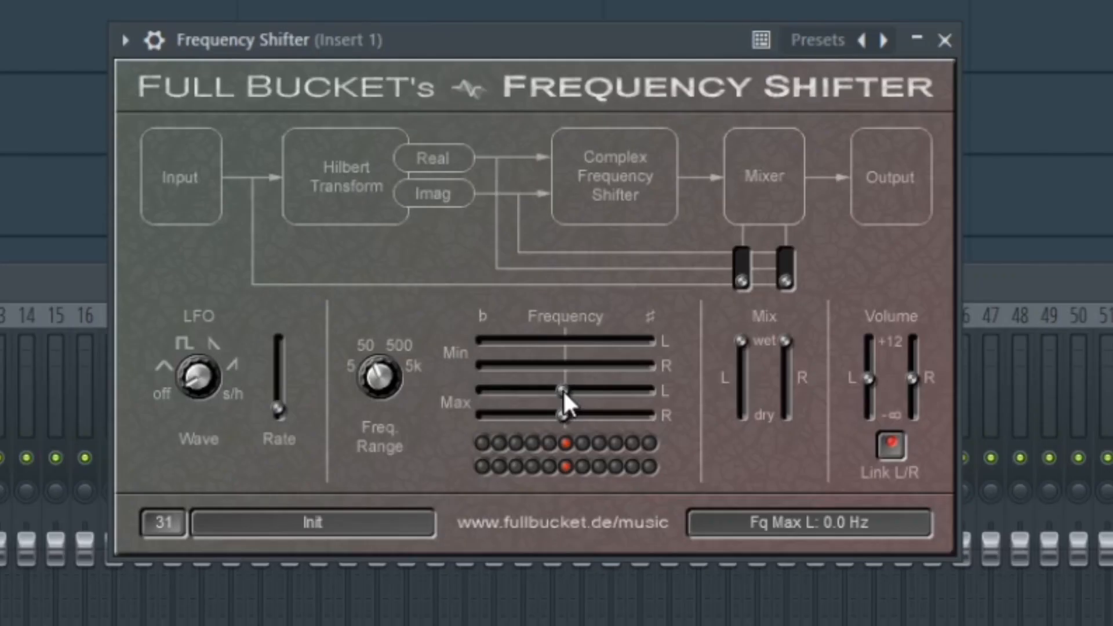
click(563, 391)
mouse_move(552, 394)
mouse_down()
mouse_move(514, 406)
mouse_move(538, 402)
mouse_up()
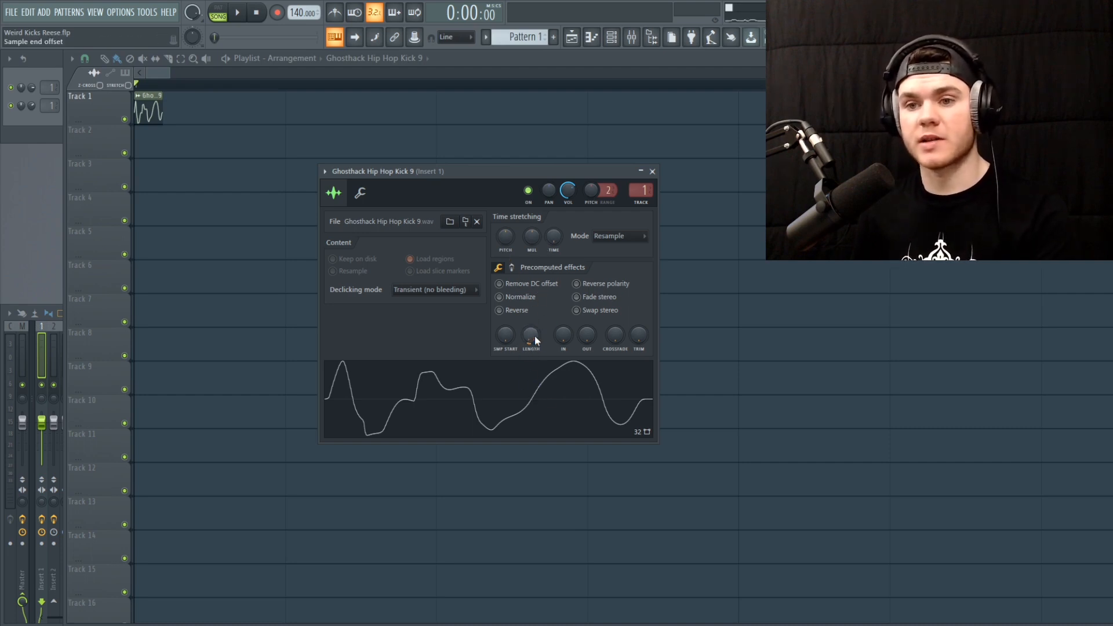
Adjust the kick sample's length to 7% during playback and reopen its channel settings from the playlist clip.
key(space)
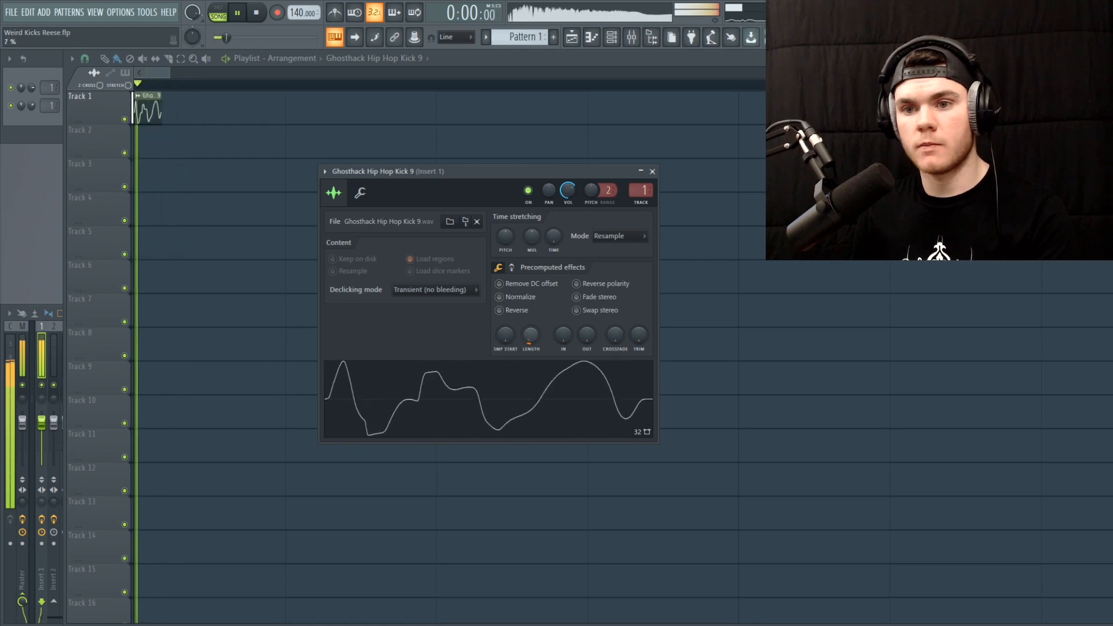
key(space)
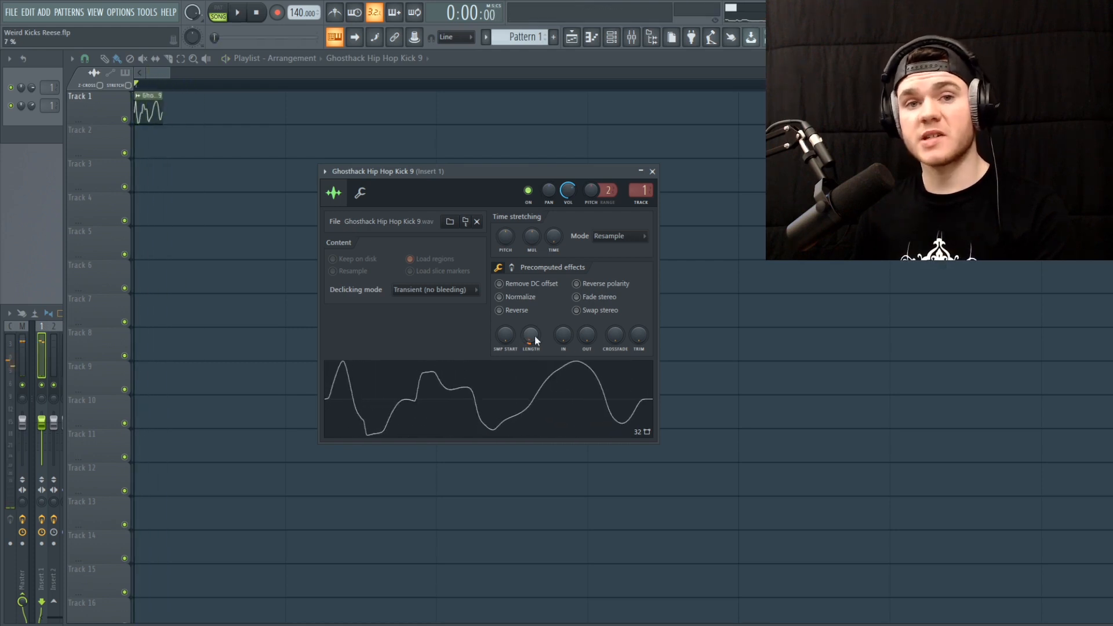
drag(168, 73, 137, 79)
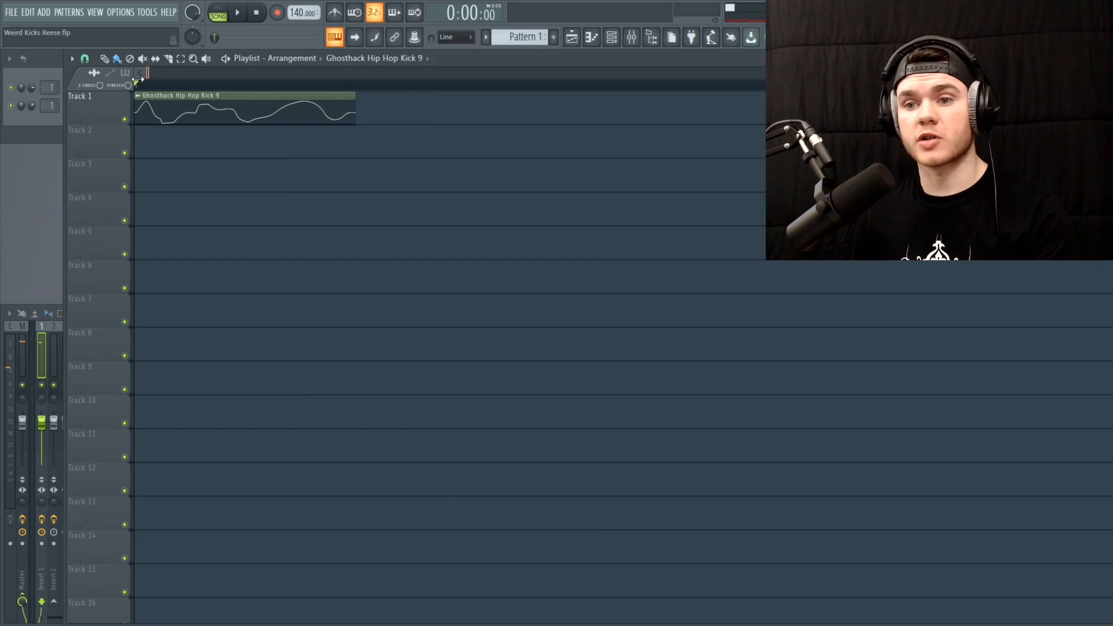
double_click(231, 116)
Enable Edison on Insert 1, delete its whole existing recording and move its window clear of the kick clip.
click(630, 37)
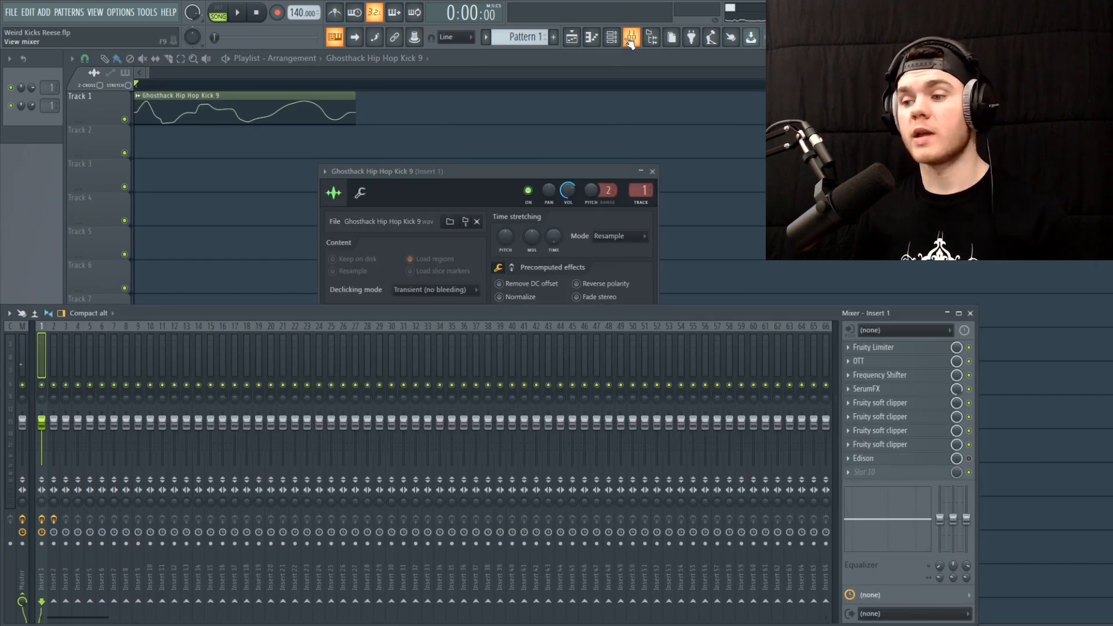
click(929, 463)
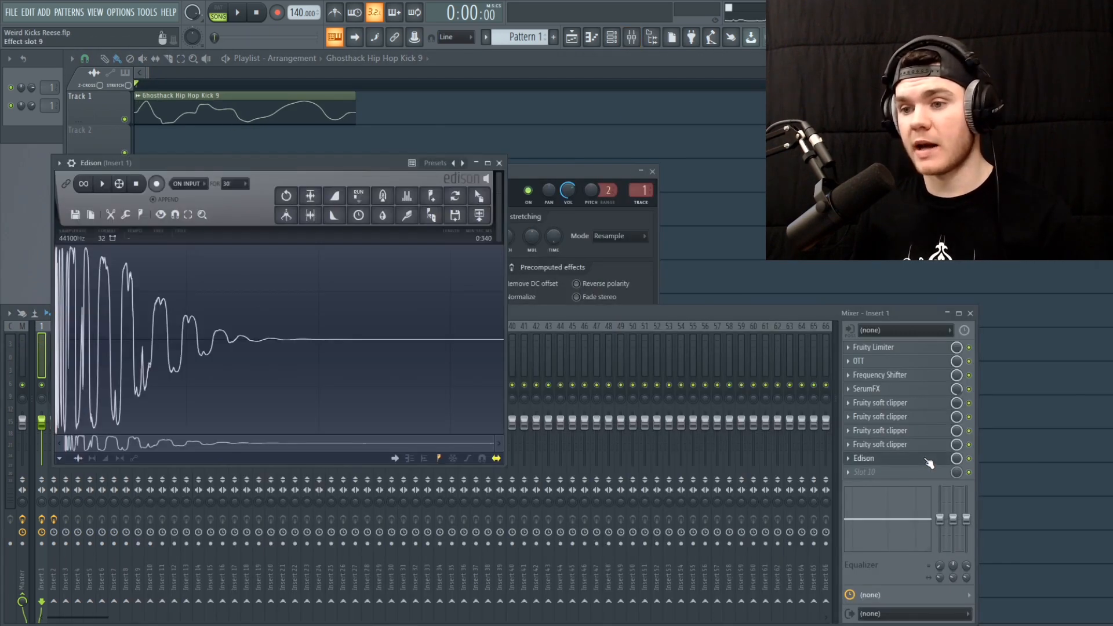
drag(500, 334, 85, 315)
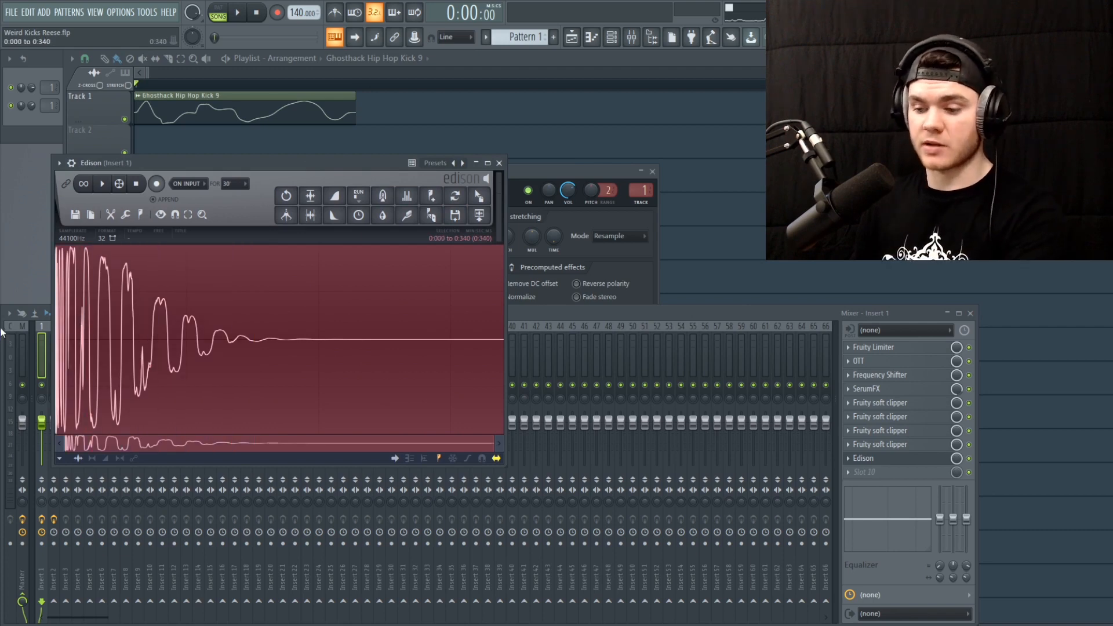
key(Delete)
drag(208, 162, 384, 287)
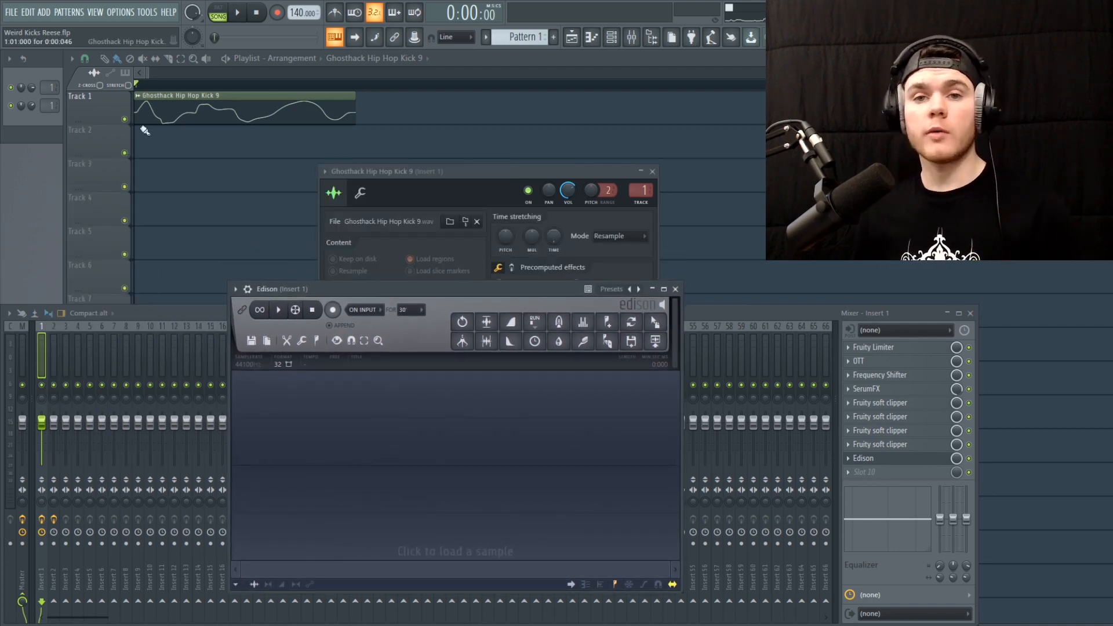
Record the processed kick into Edison on input while varying the sample's length during playback, and stop recording.
click(408, 171)
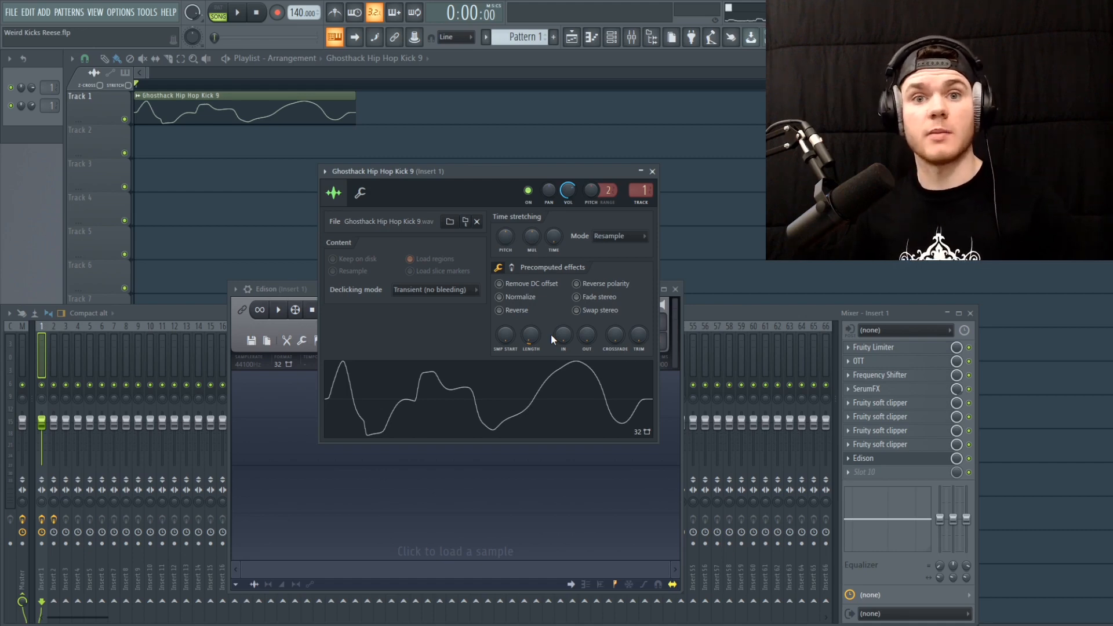
click(334, 310)
drag(418, 174, 425, 127)
drag(535, 289, 505, 119)
key(space)
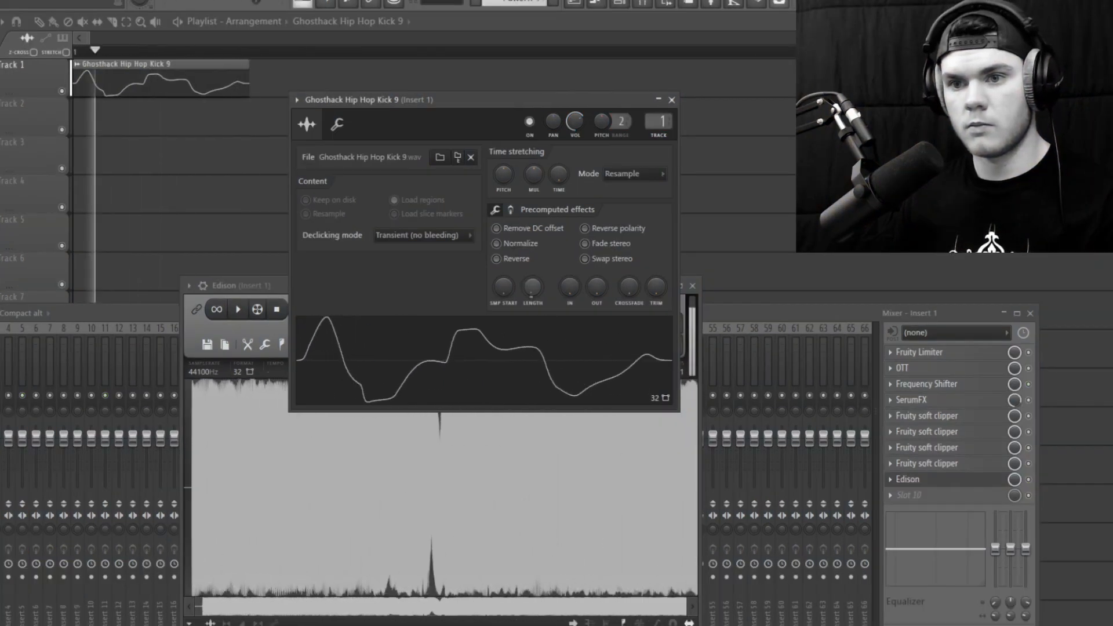
mouse_move(532, 287)
mouse_down()
mouse_move(532, 275)
mouse_move(532, 291)
mouse_up()
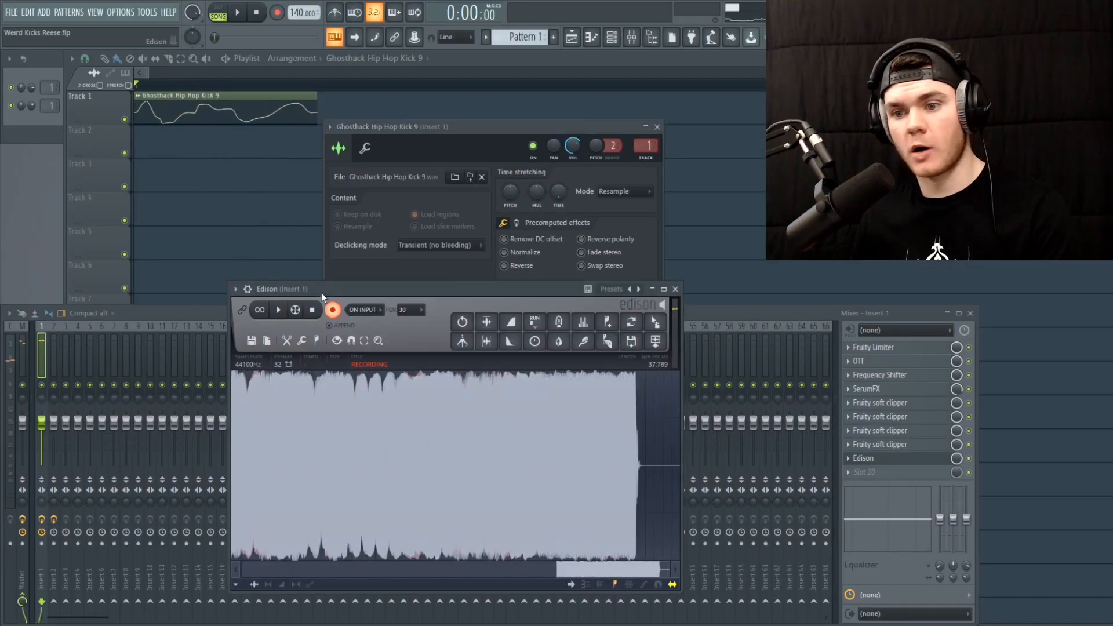
click(332, 309)
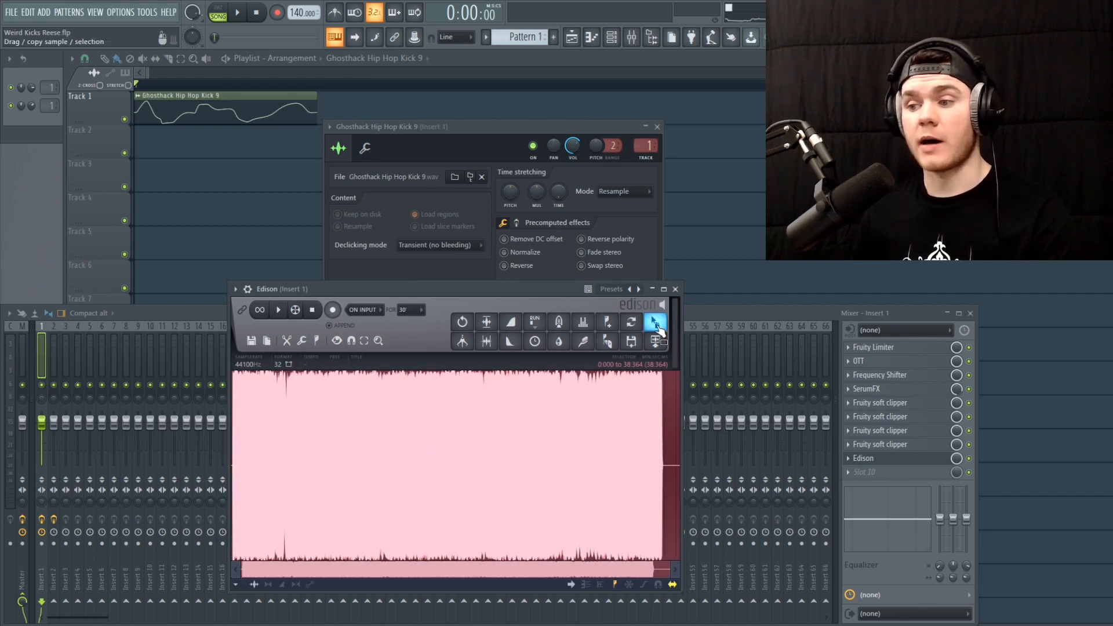
Copy the whole Edison recording into the playlist at the start of Track 3.
drag(657, 328, 177, 169)
scroll(249, 87, down, 5)
scroll(250, 87, down, 8)
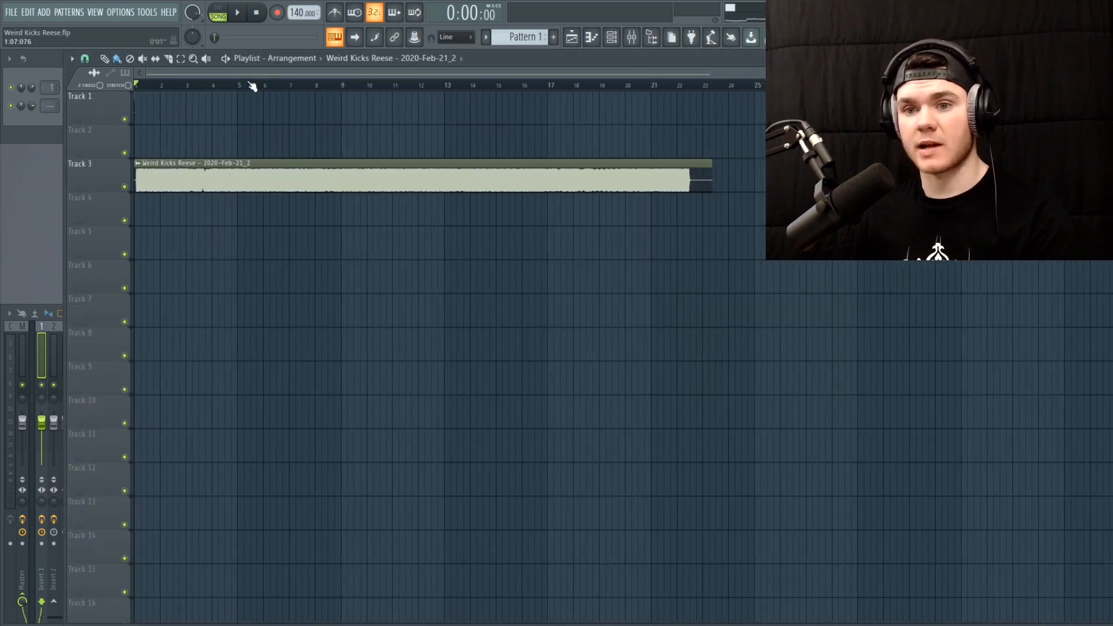
Cut the recording down to two adjoining clips on Track 3 and play them back.
click(146, 60)
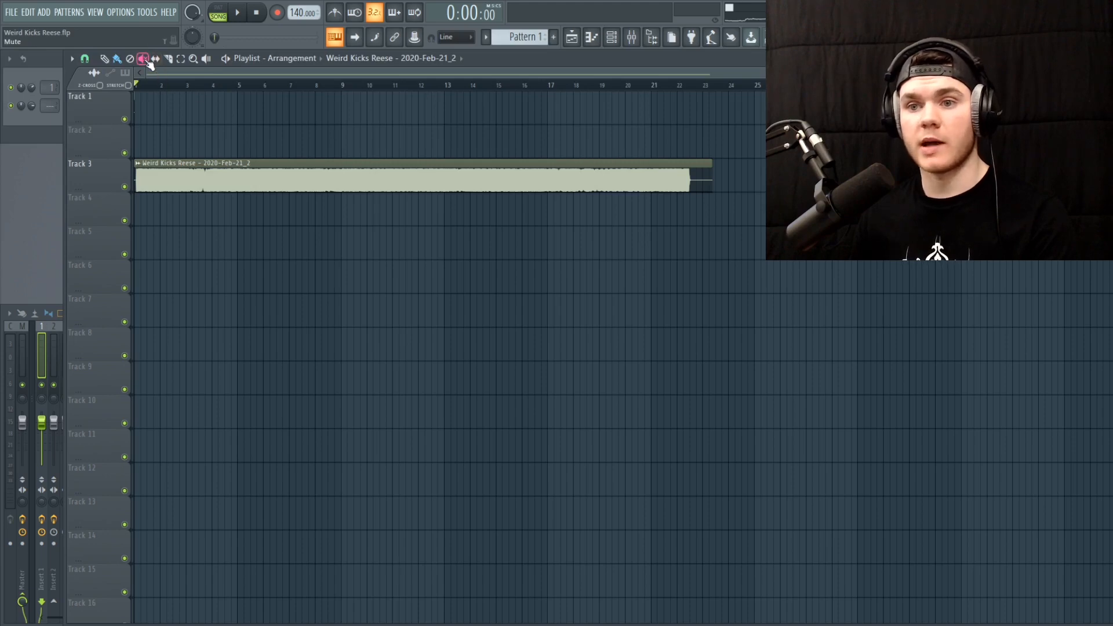
click(105, 59)
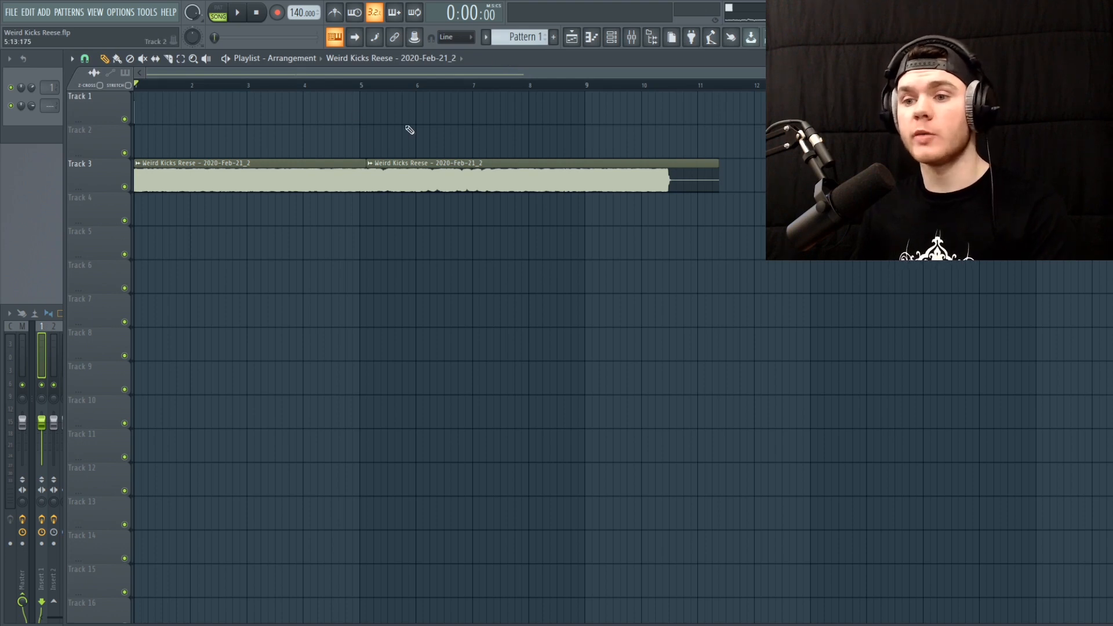
key(space)
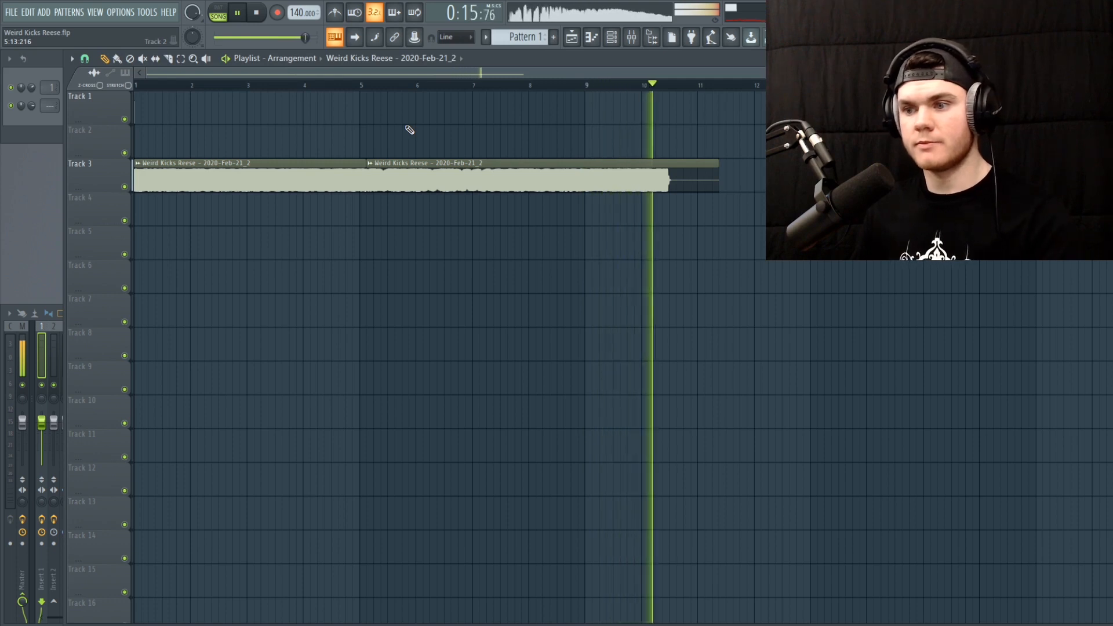
key(space)
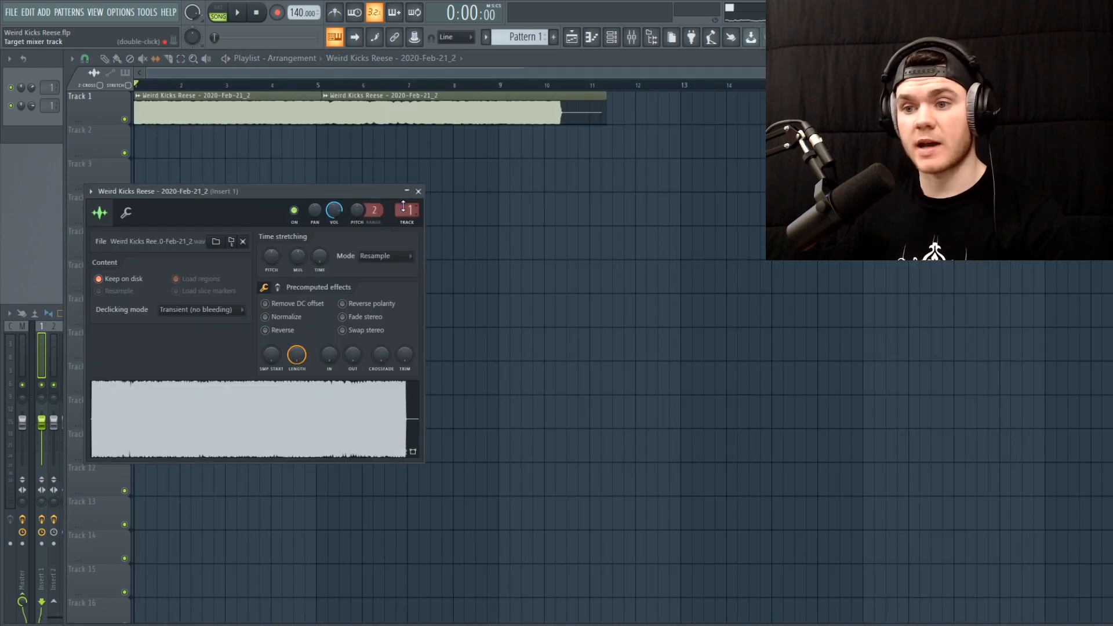
Route the recorded clip to mixer track 2 and show Insert 2 in the mixer.
scroll(403, 207, up, 1)
key(Escape)
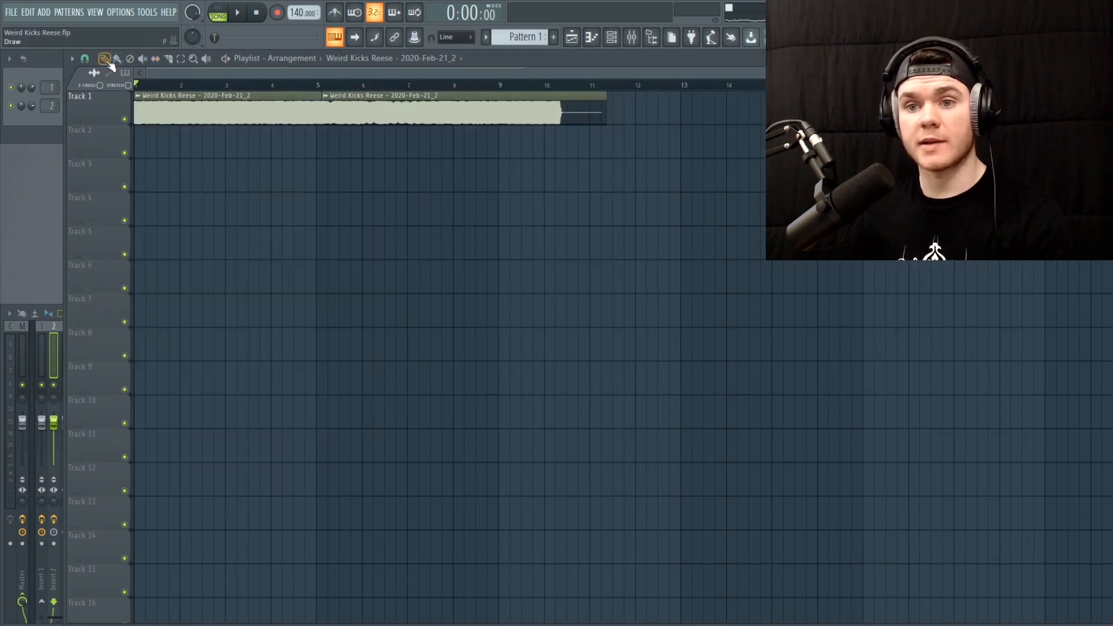
click(53, 353)
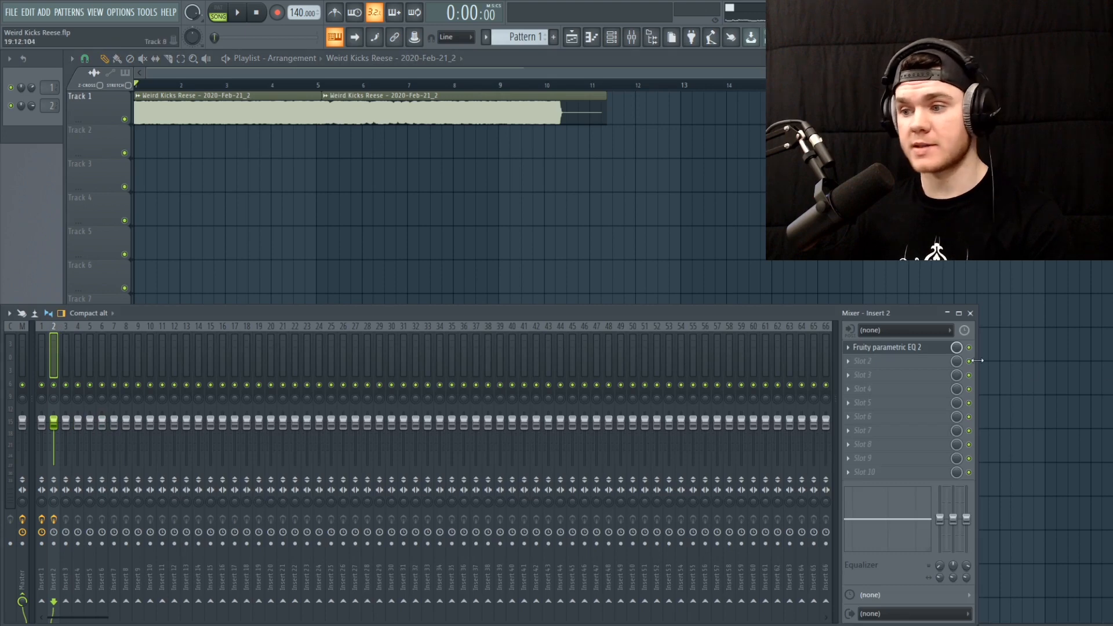
Open Fruity parametric EQ 2 on Insert 2 and set band 4 to a band pass filter.
click(887, 346)
drag(403, 231, 353, 202)
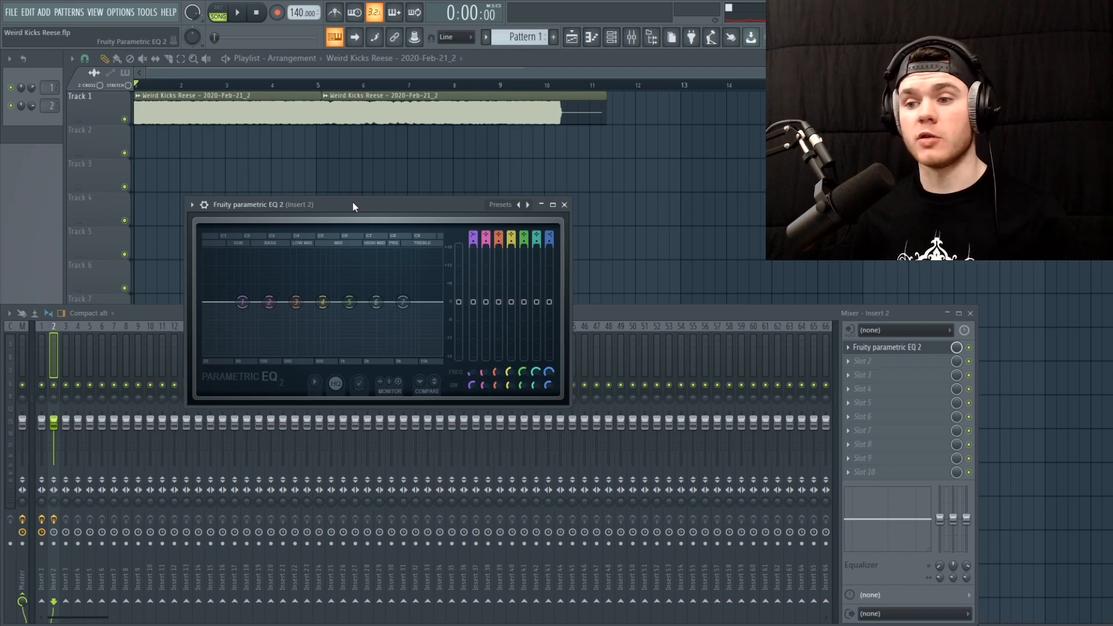
scroll(513, 234, down, 4)
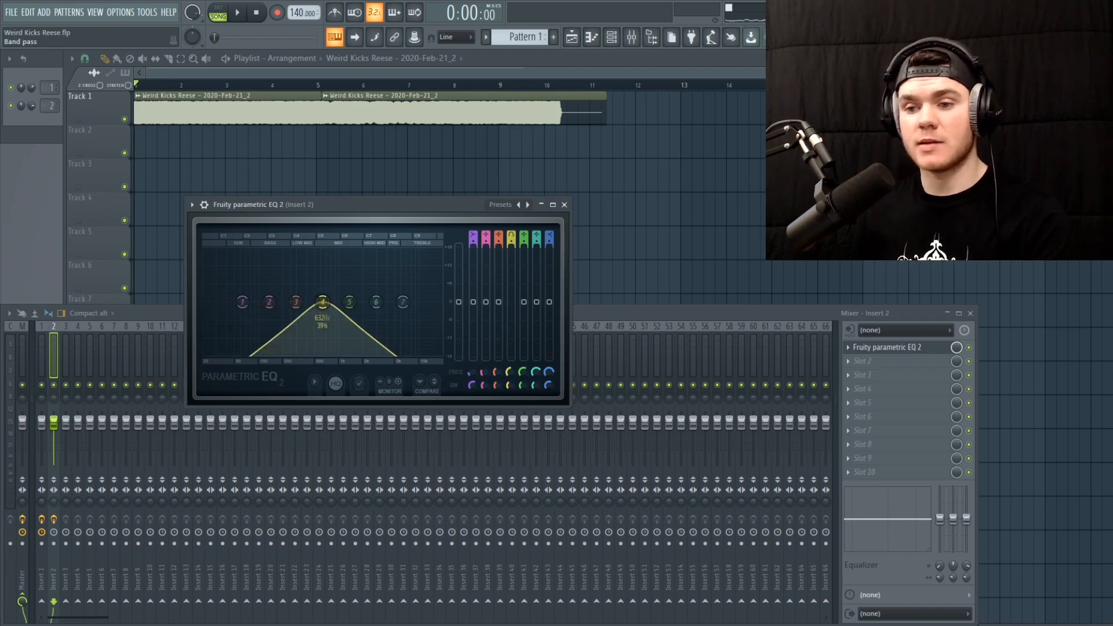
Play the recorded clip while sweeping the frequency of EQ band 4 to audition the band pass filter with its Gentle 4 slope.
key(space)
mouse_move(323, 302)
mouse_down()
mouse_move(352, 302)
mouse_move(269, 301)
mouse_move(331, 302)
mouse_up()
key(space)
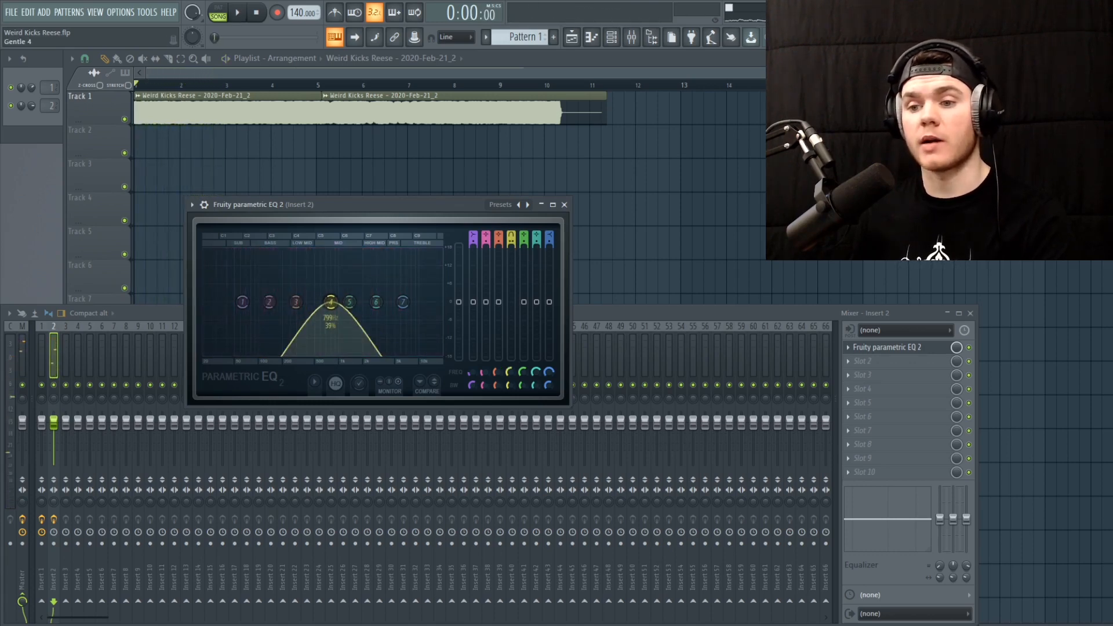
key(space)
drag(330, 302, 305, 302)
key(space)
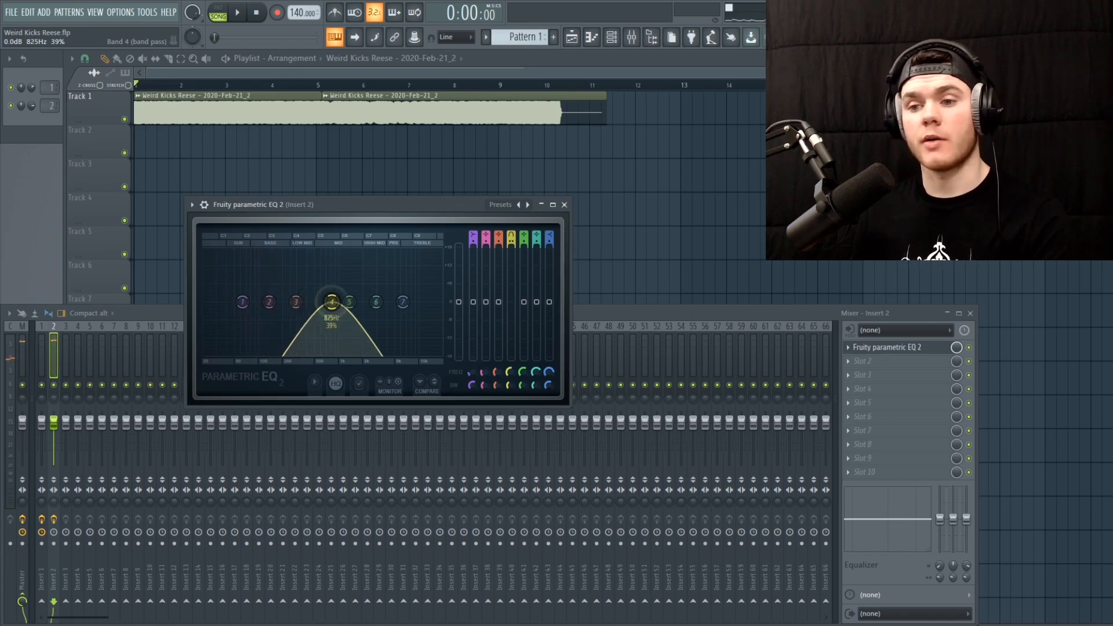
Create an automation clip for EQ band 4's frequency and bring the playlist into full view.
right_click(510, 372)
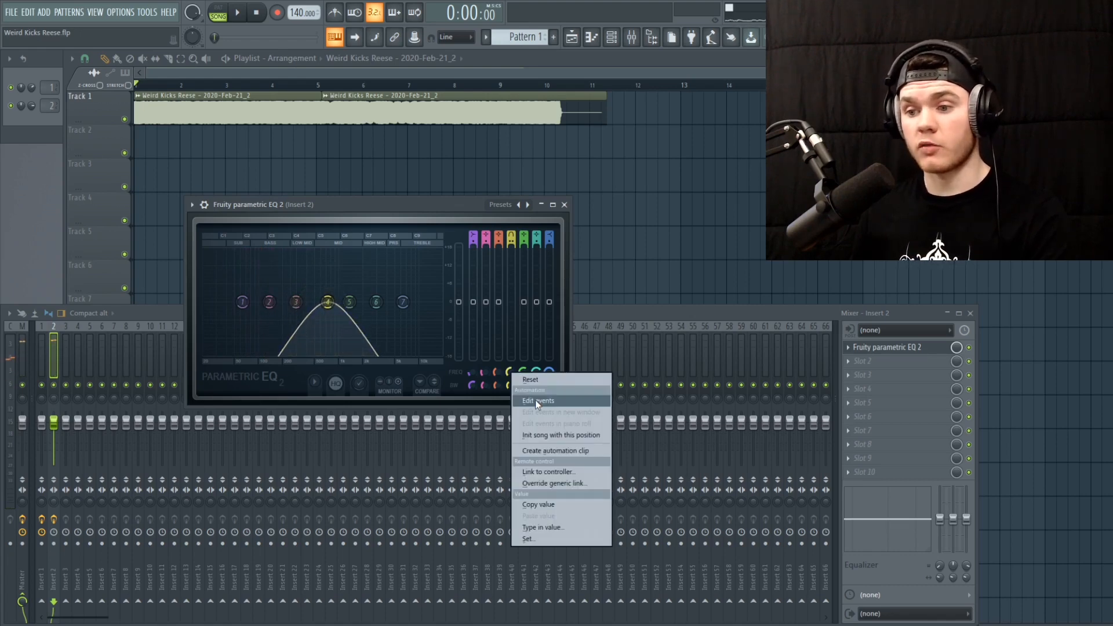
click(548, 451)
key(F5)
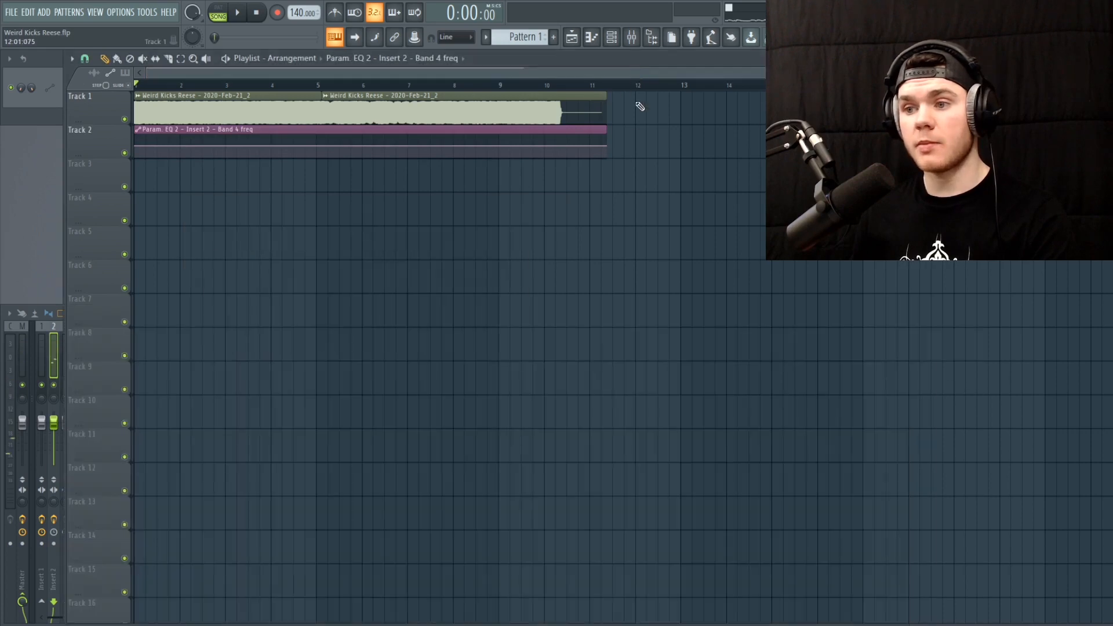
Add alternating high and low points along the band 4 frequency automation clip on Track 2 to form a gentle zigzag.
click(146, 151)
click(168, 147)
click(180, 152)
click(202, 140)
click(236, 139)
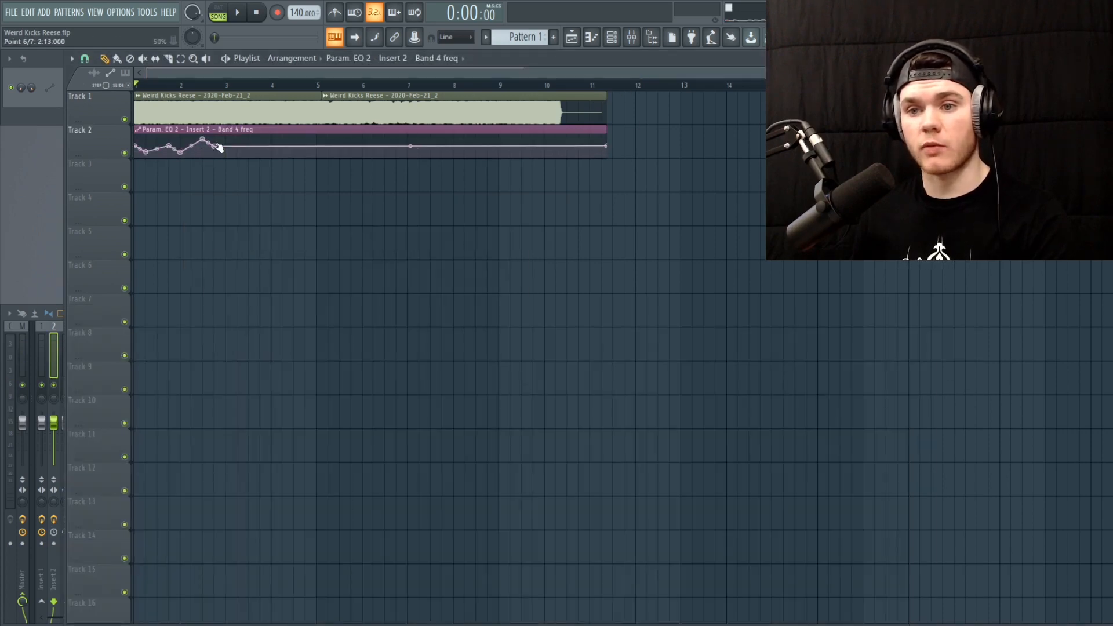
click(259, 154)
click(305, 141)
click(339, 150)
click(385, 142)
click(419, 152)
click(442, 136)
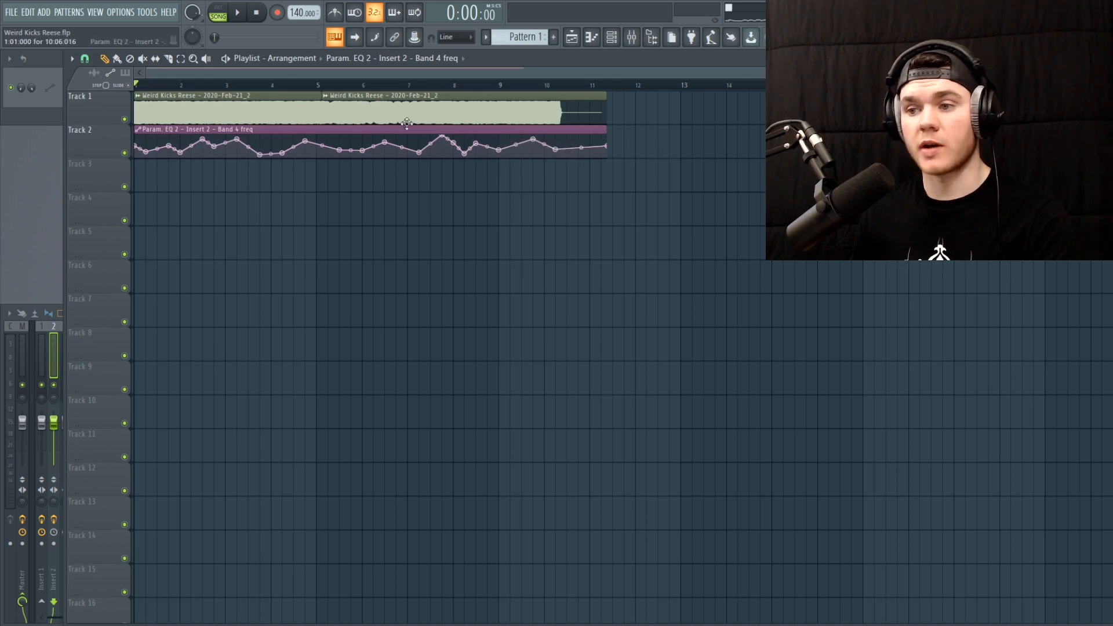
Play back the recorded clip with its band 4 frequency automation to hear the filter movement.
key(space)
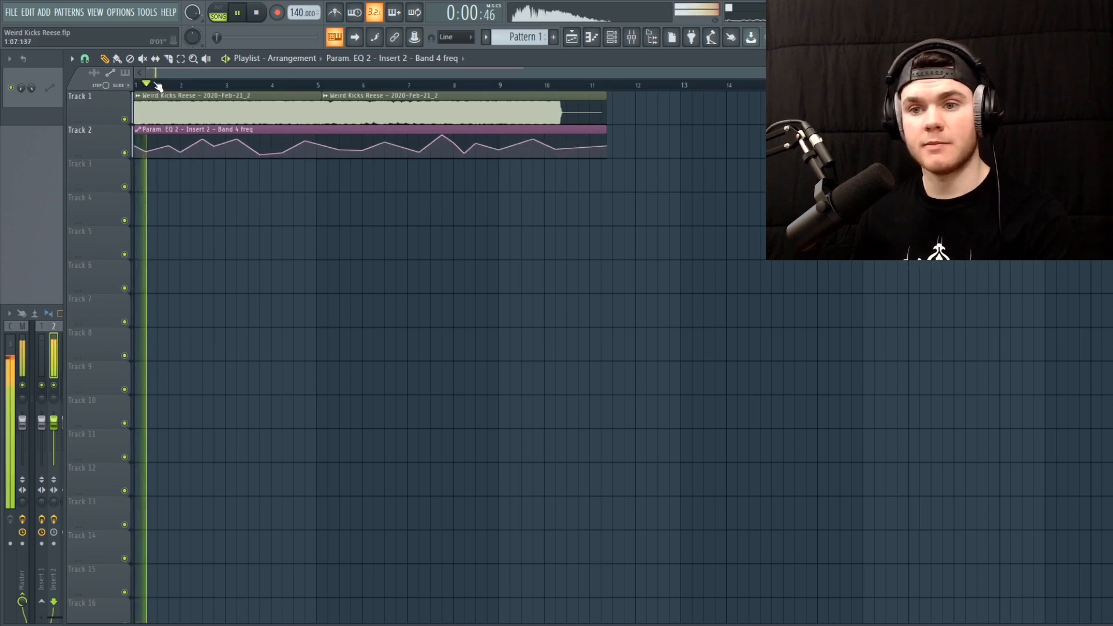
scroll(179, 88, up, 2)
scroll(189, 90, down, 2)
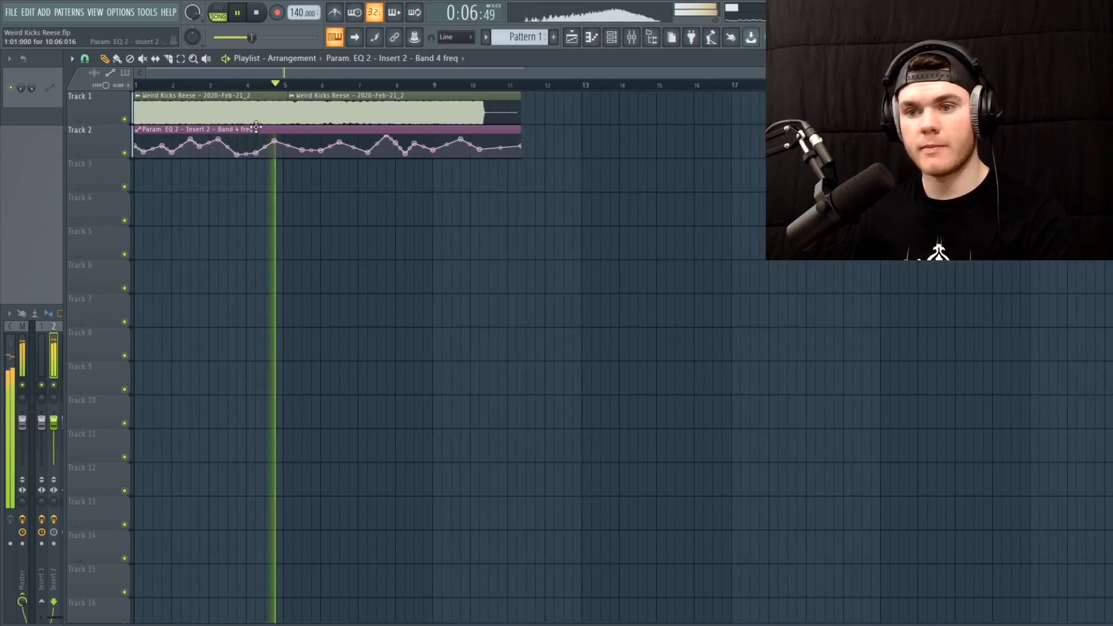
scroll(233, 72, up, 2)
drag(232, 72, 212, 75)
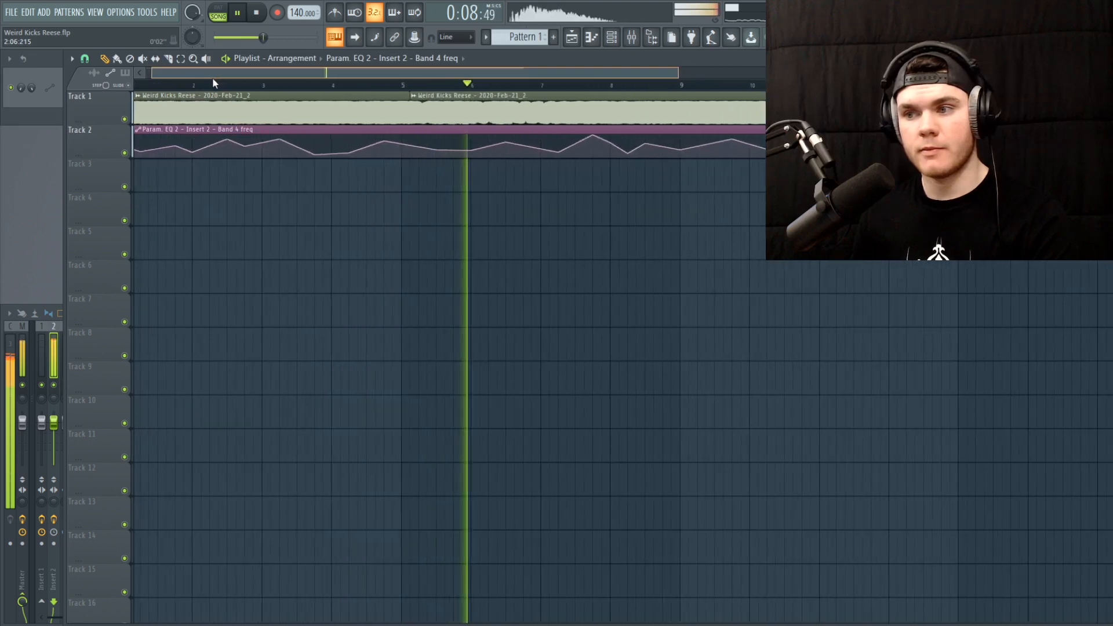
drag(669, 75, 776, 76)
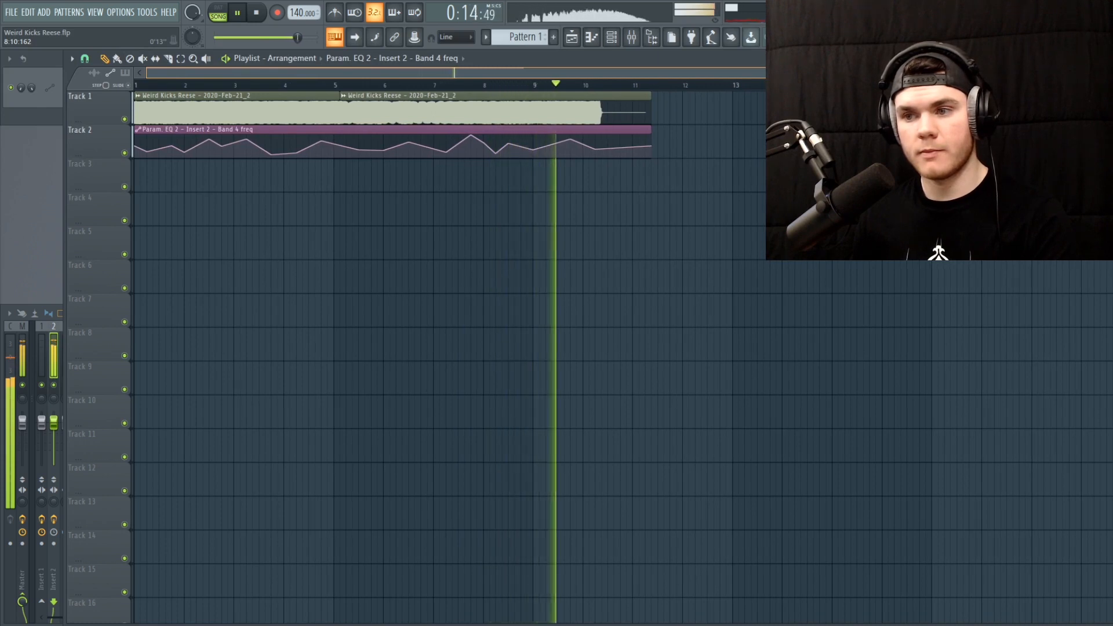
key(space)
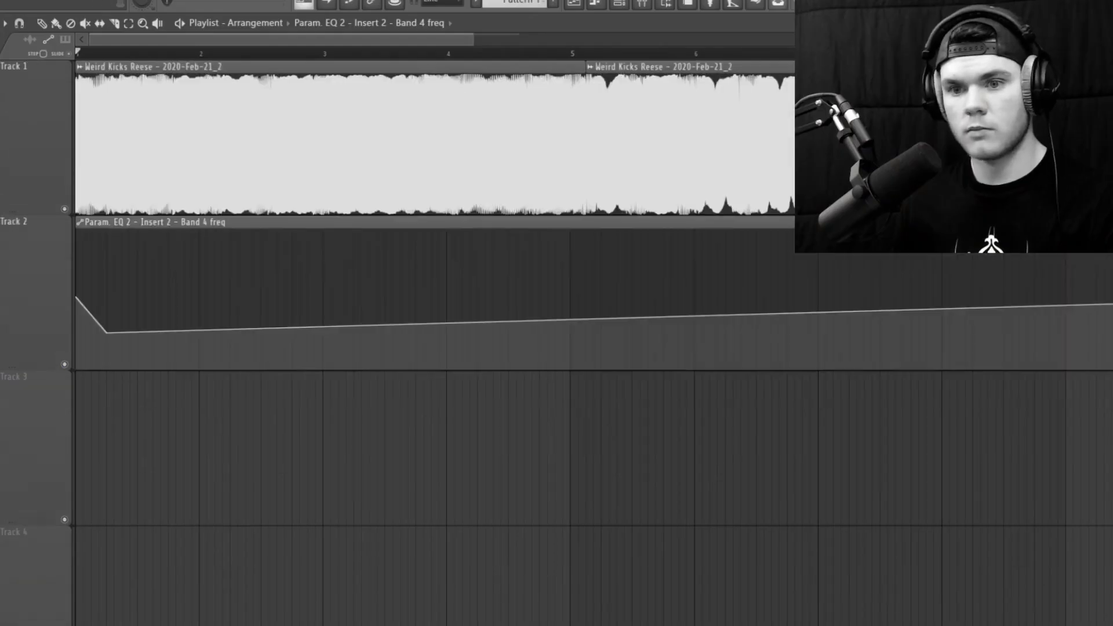
Redraw the band 4 frequency automation on Track 2 with larger, irregular peaks and dips across the whole clip.
mouse_move(76, 310)
mouse_down()
mouse_move(452, 353)
mouse_move(942, 333)
mouse_move(1109, 281)
mouse_up()
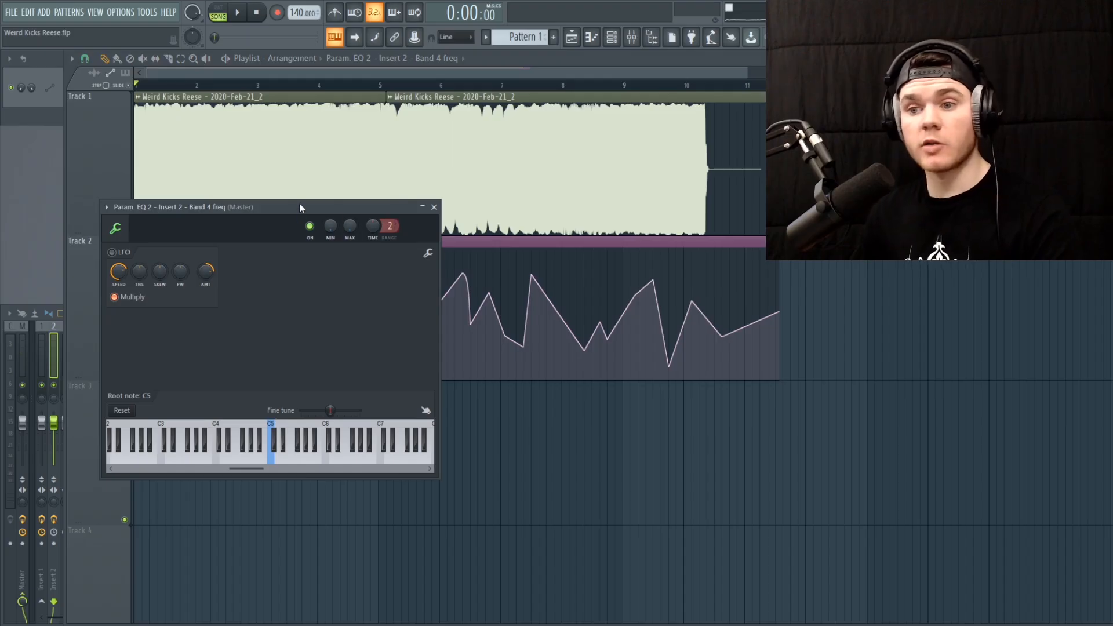
Try raising the automation clip's minimum output level and lowering its maximum output level, playing the song for each.
drag(299, 203, 479, 276)
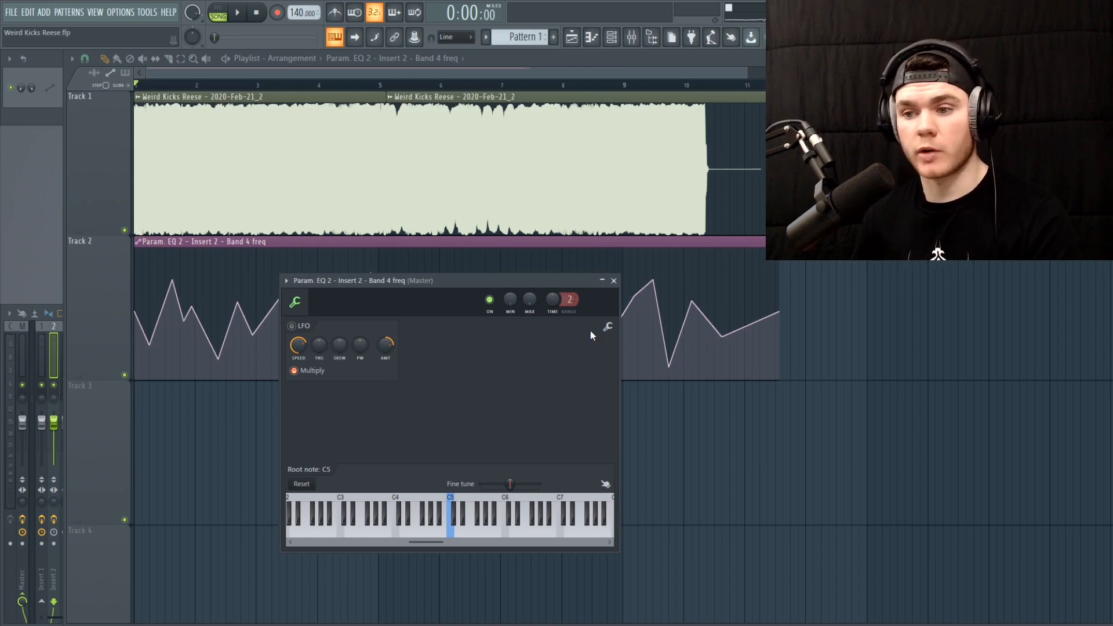
drag(509, 299, 509, 287)
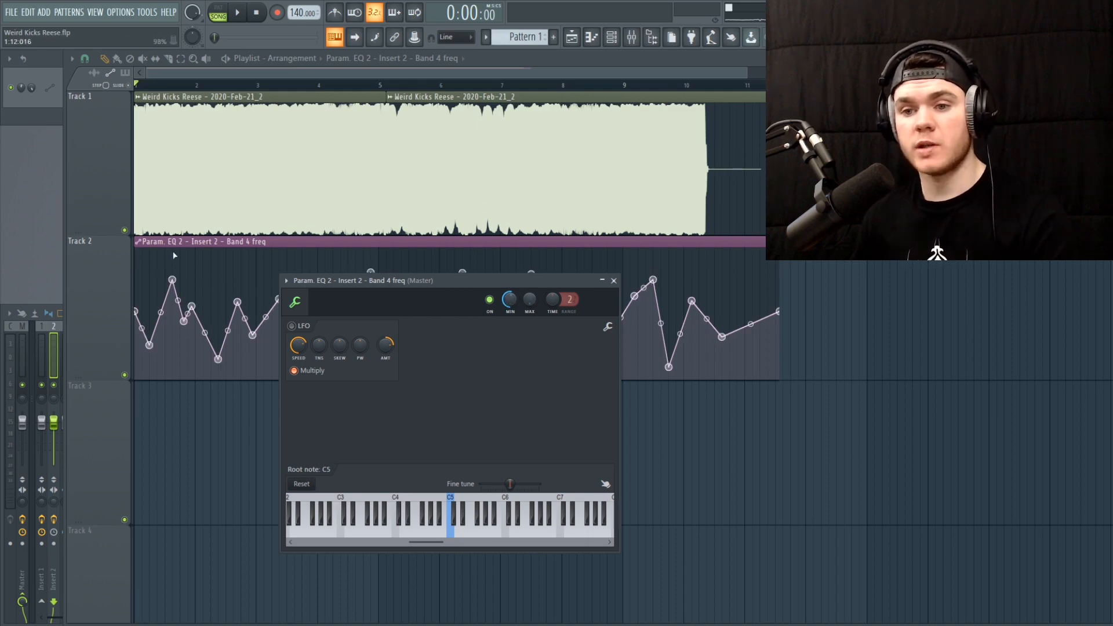
key(space)
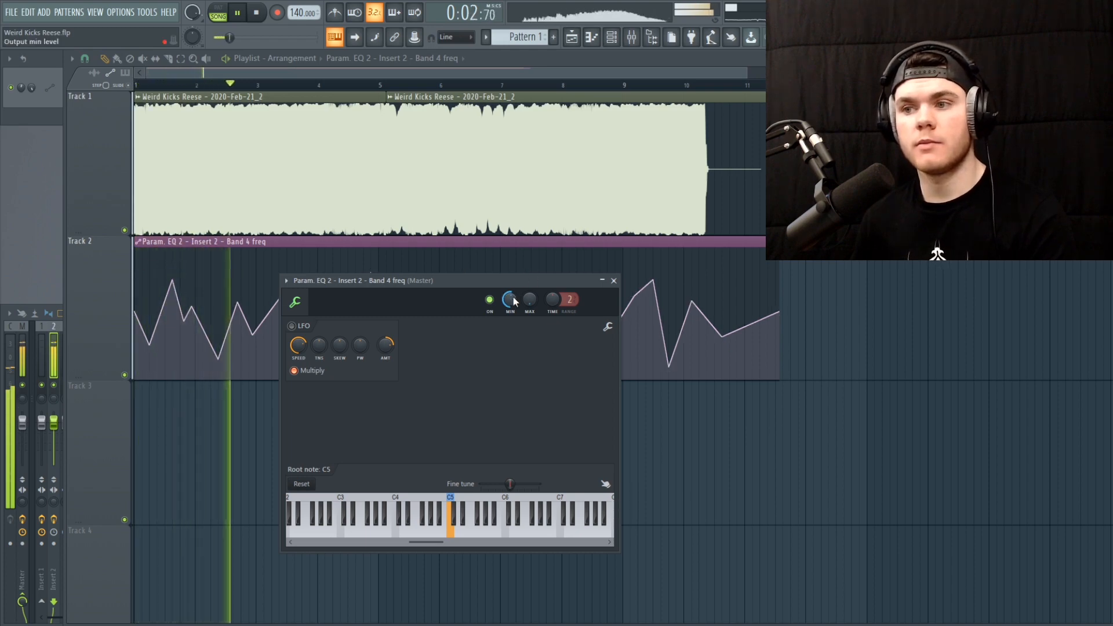
key(space)
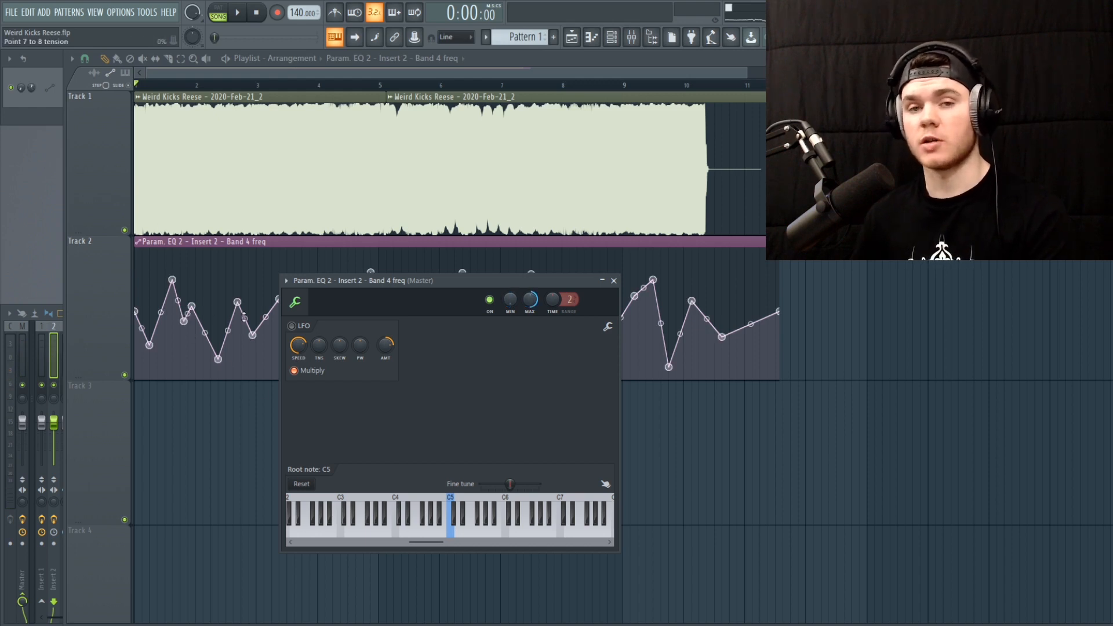
key(space)
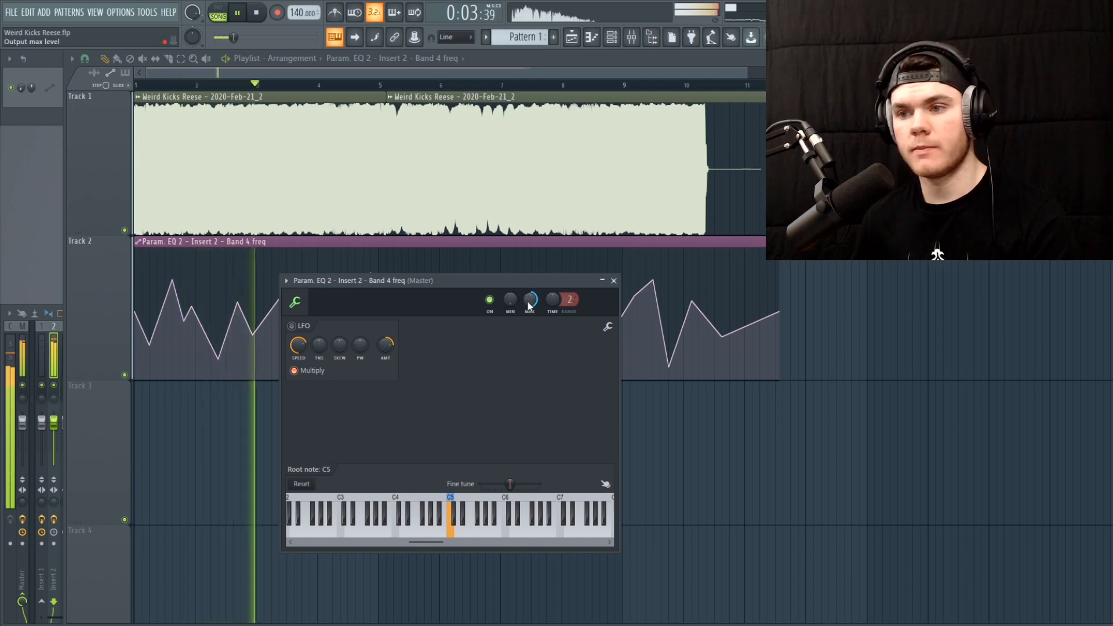
key(space)
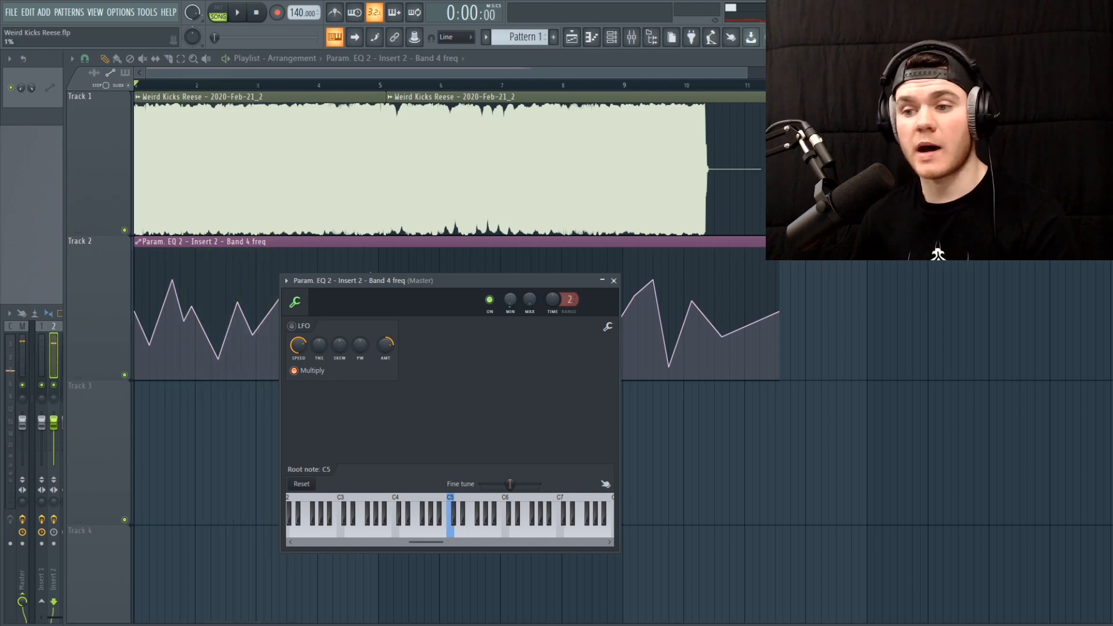
Set the automation clip's minimum output level to about 9% during playback and close its settings.
key(space)
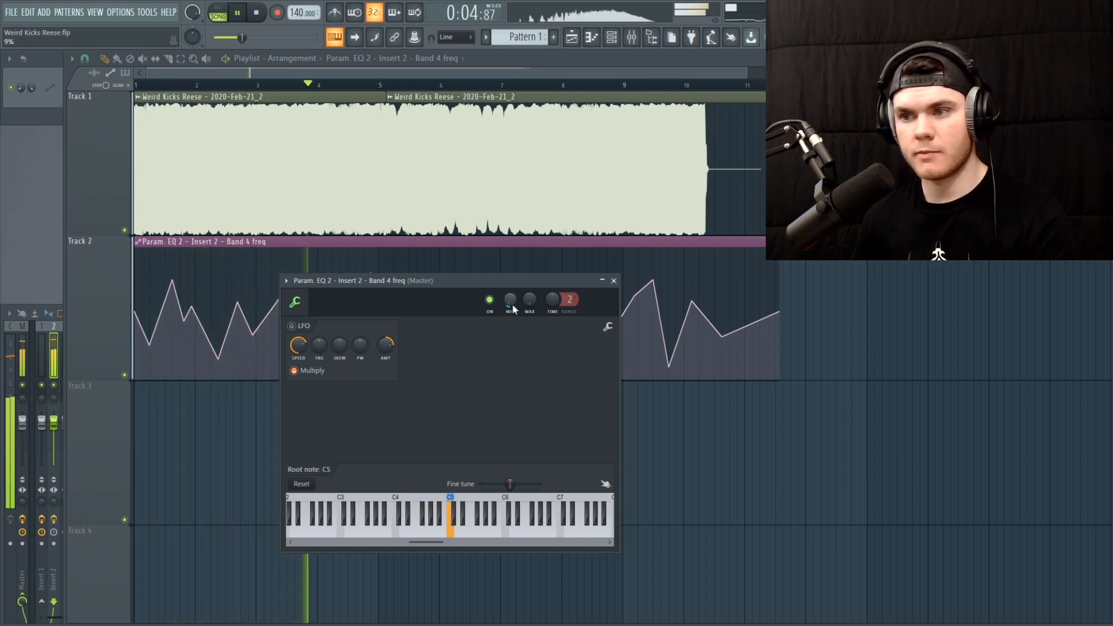
click(614, 282)
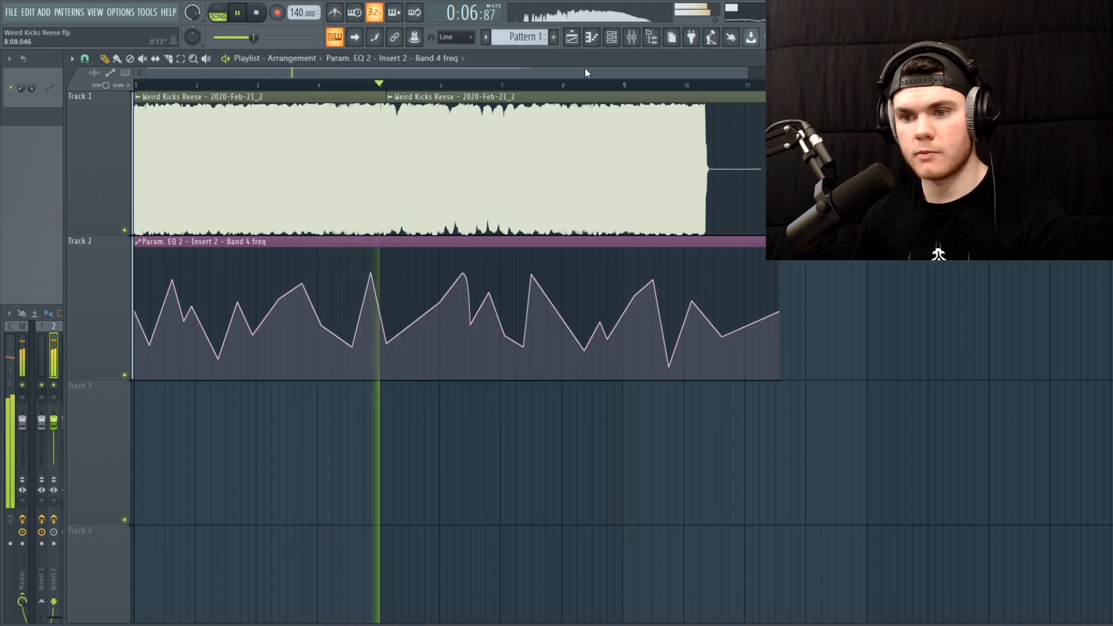
key(space)
Load a second Fruity Parametric EQ 2 into effect slot 2 of Insert 2.
scroll(650, 87, down, 2)
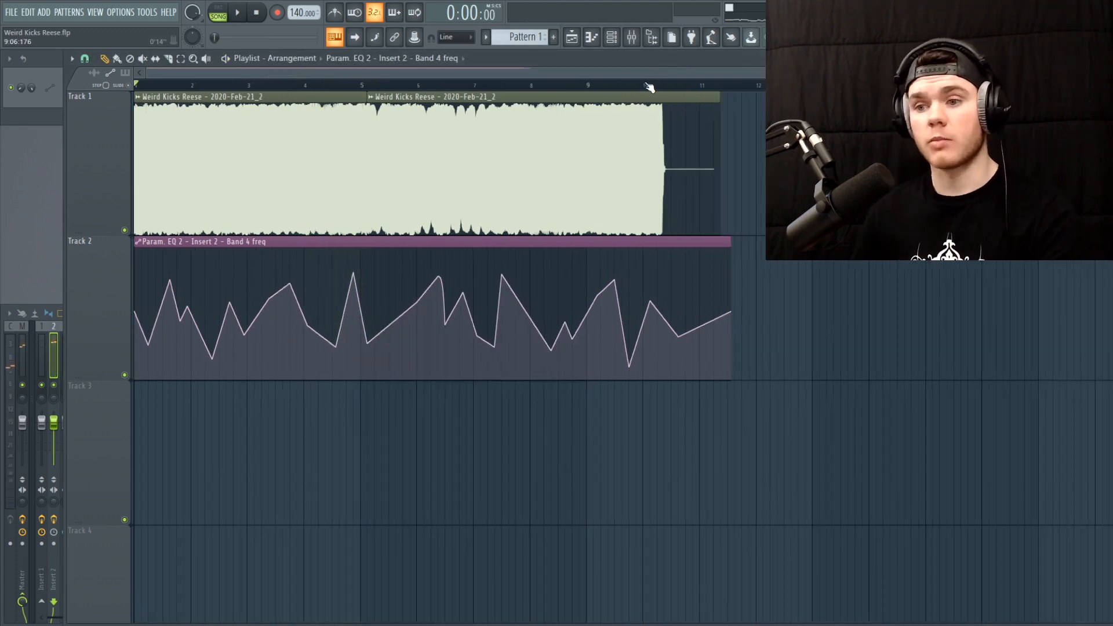
click(632, 38)
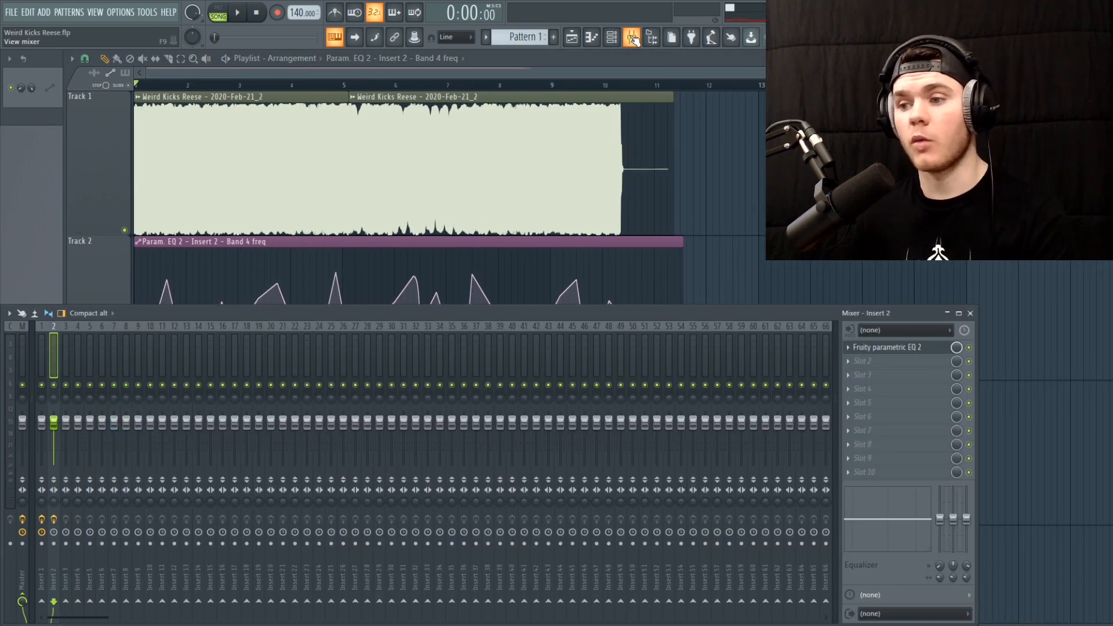
click(895, 361)
key(Escape)
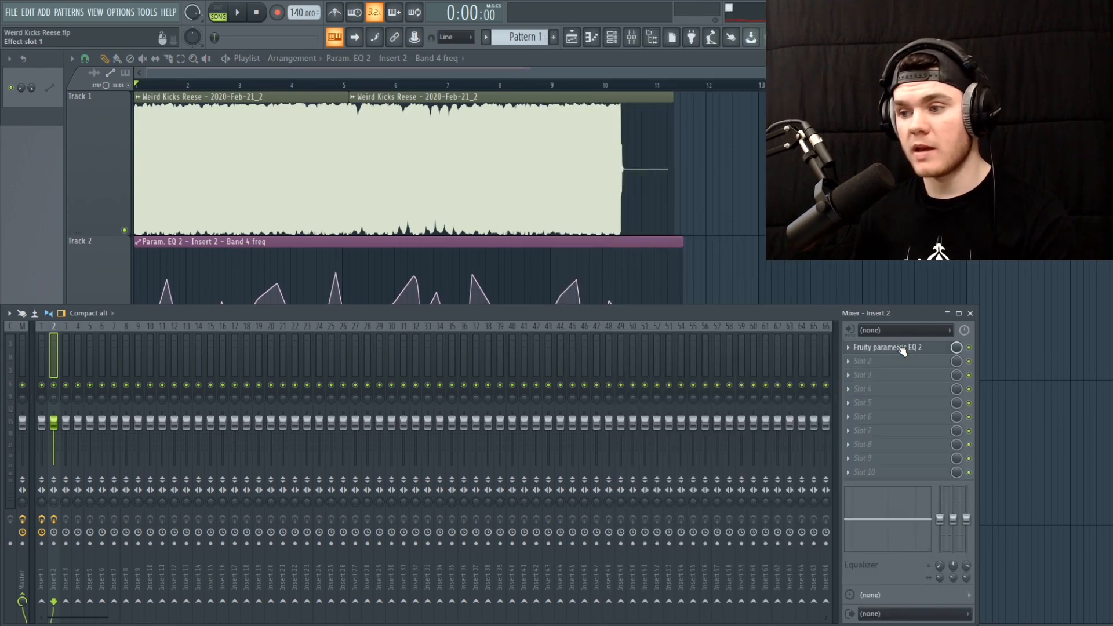
click(902, 348)
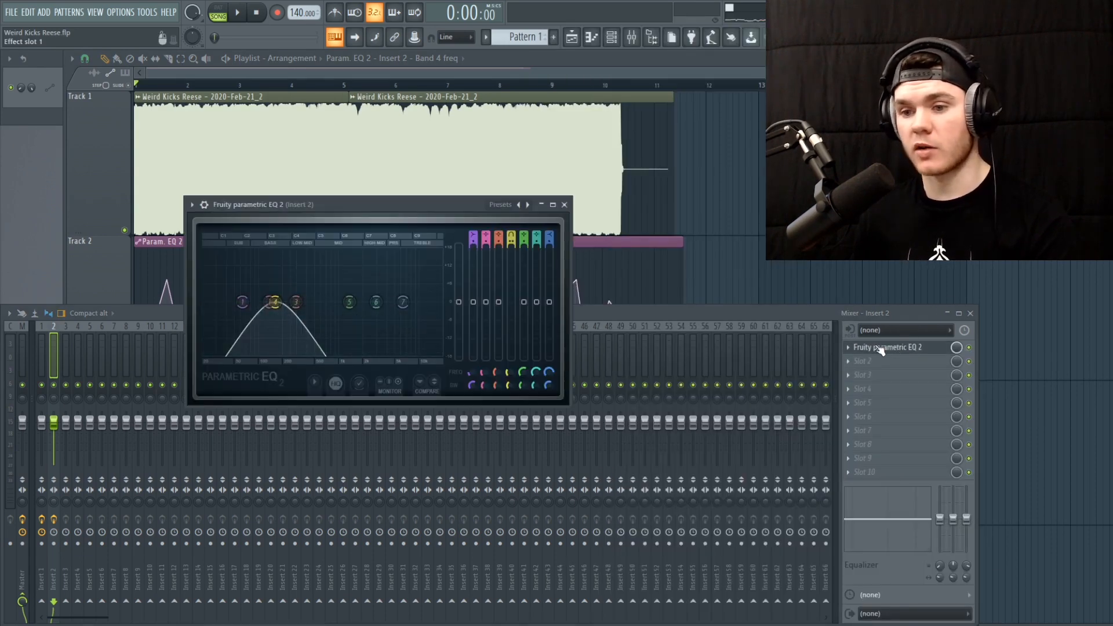
click(878, 347)
click(848, 360)
mouse_move(864, 356)
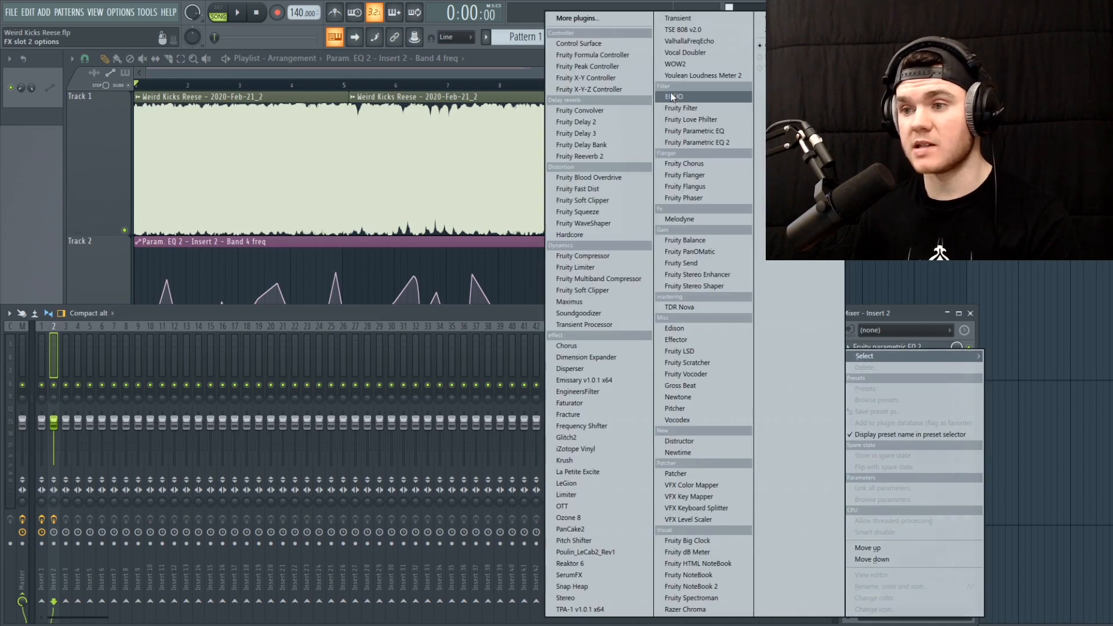
click(708, 141)
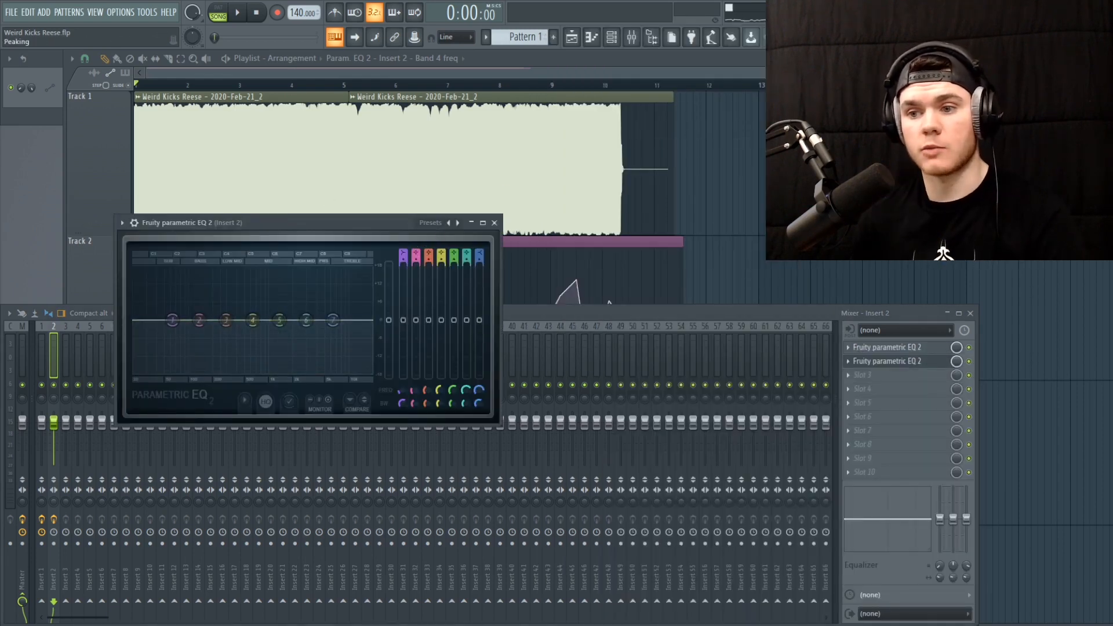
Set bands 2, 4 and 6 of the second EQ to notch filters with narrow bandwidths and play the clip through them.
drag(416, 252, 415, 264)
drag(415, 403, 416, 422)
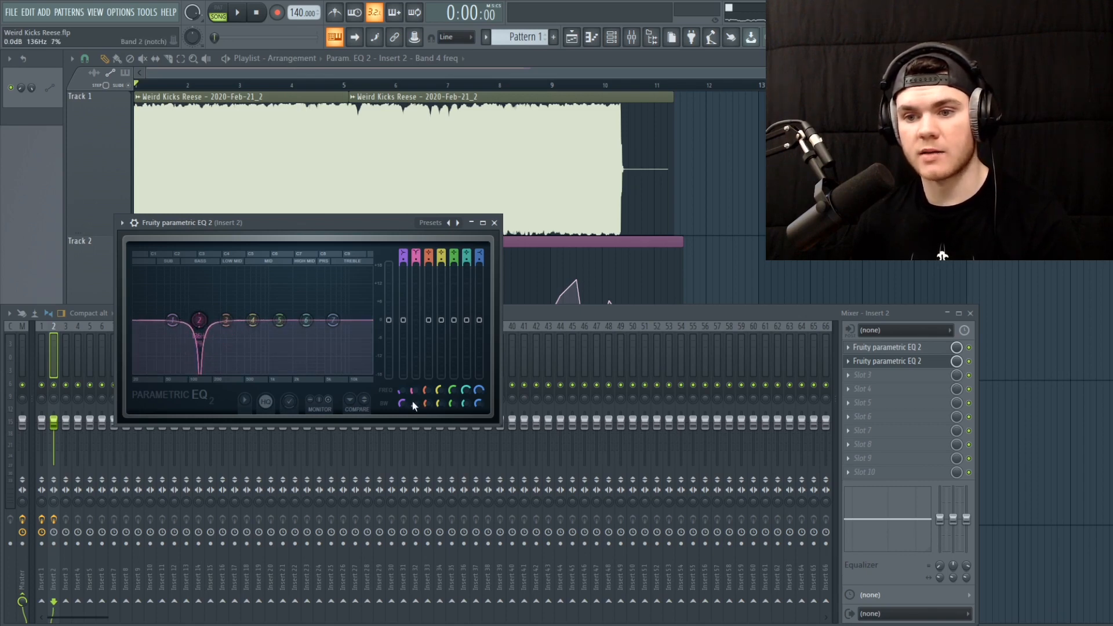
drag(441, 252, 441, 264)
drag(439, 403, 440, 420)
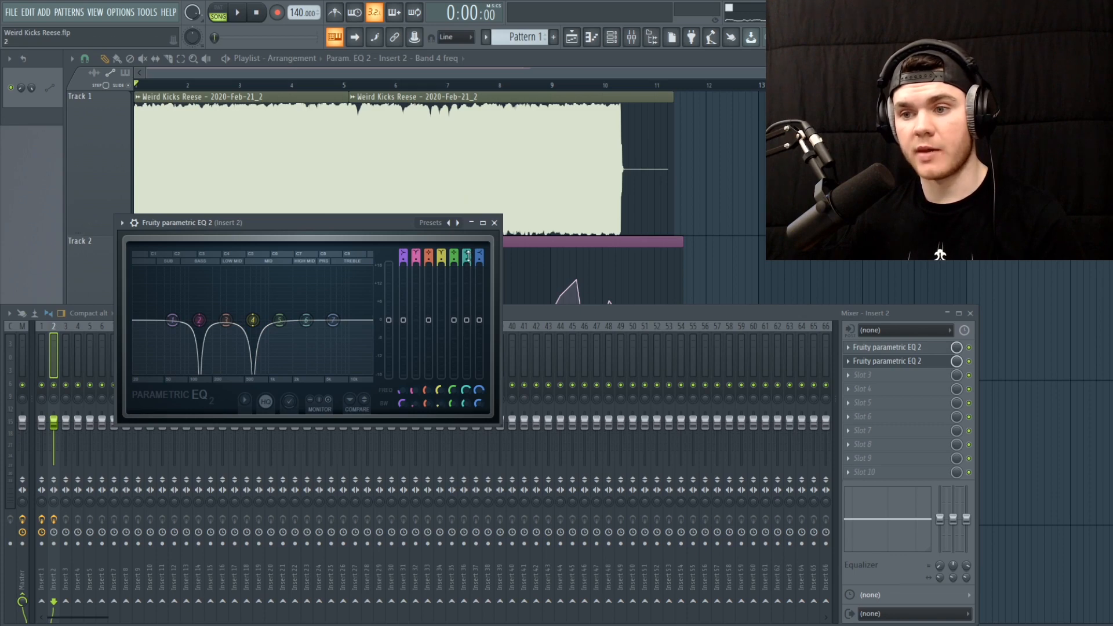
drag(467, 256, 467, 265)
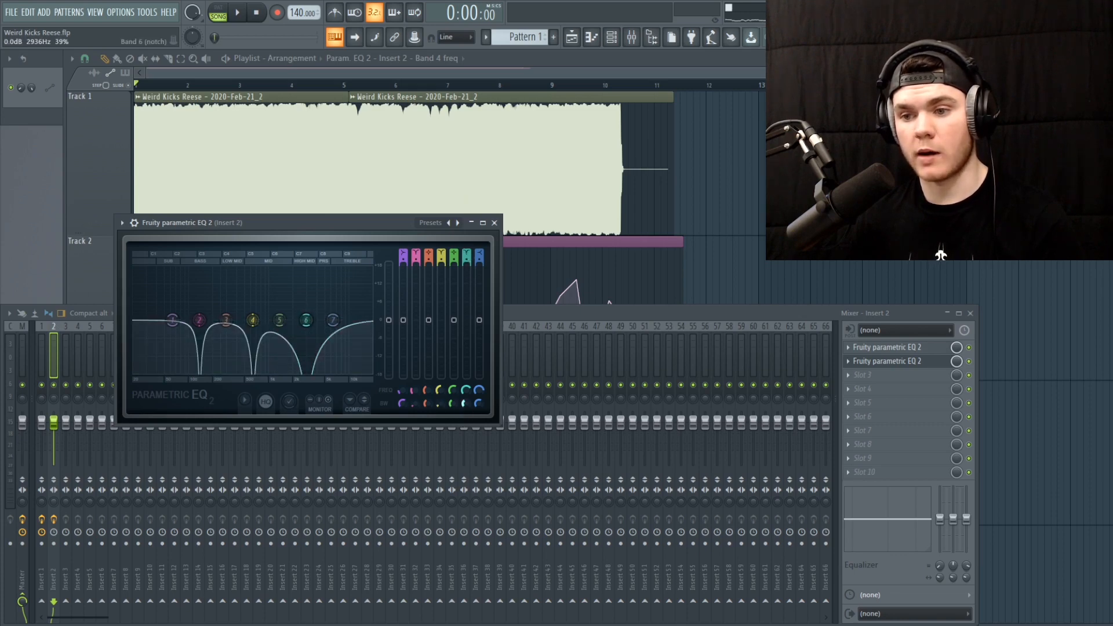
drag(466, 403, 466, 423)
key(space)
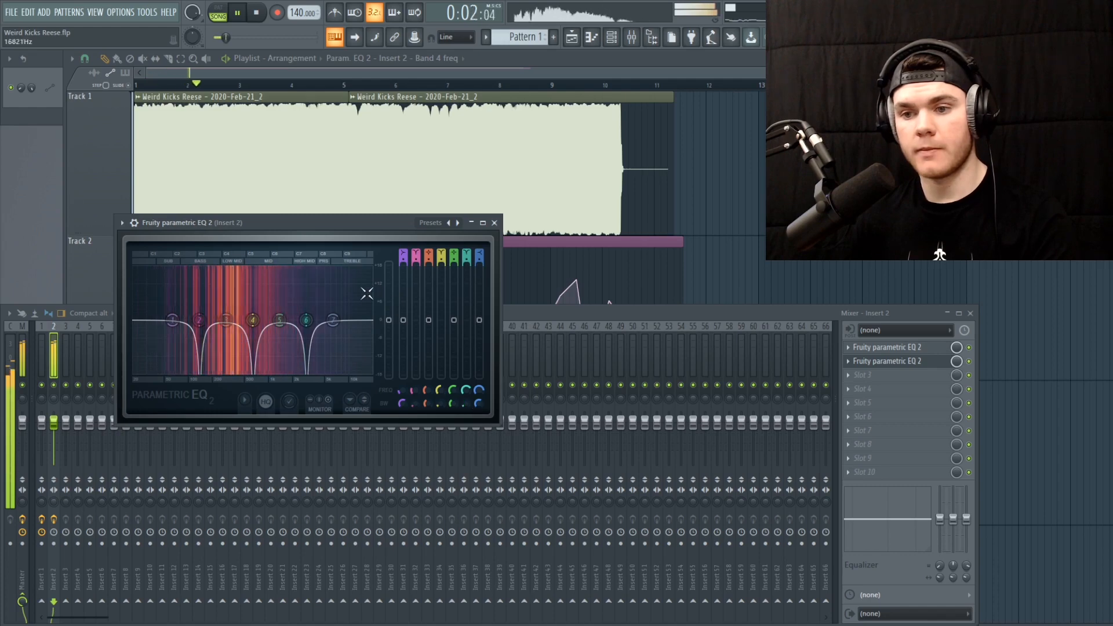
key(space)
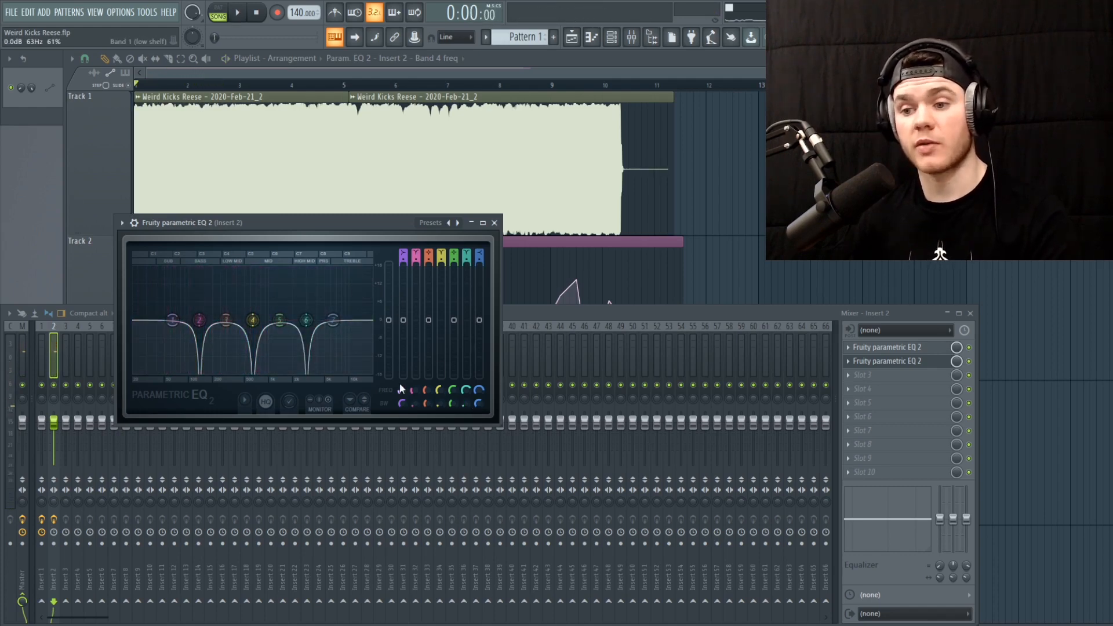
Create automation clips for the frequencies of bands 2, 4 and 6 of the second EQ.
right_click(415, 390)
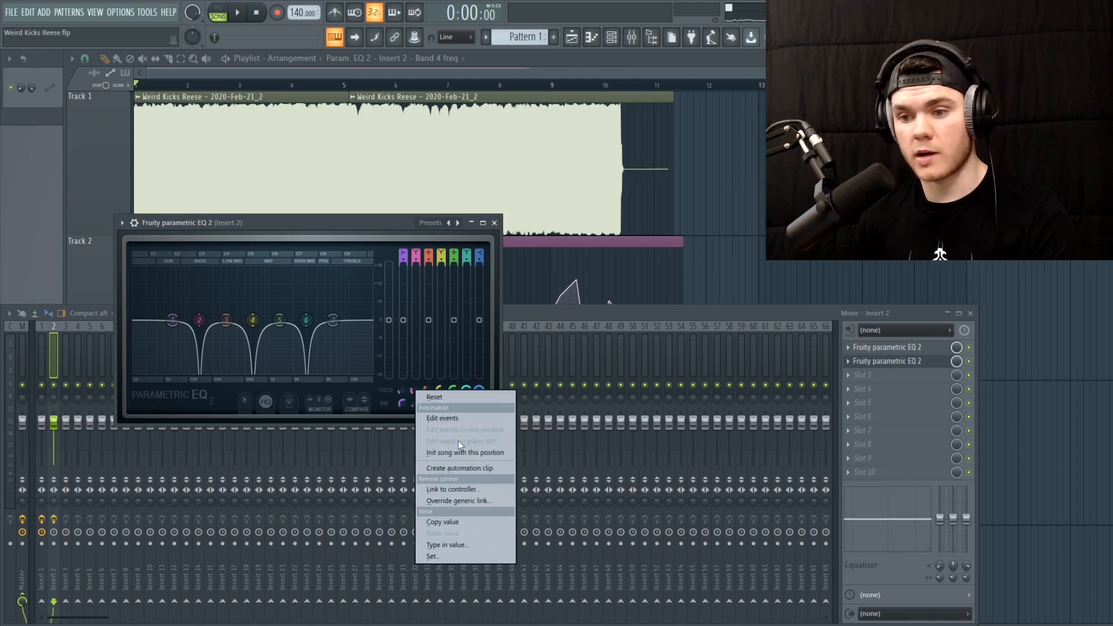
click(457, 468)
right_click(440, 392)
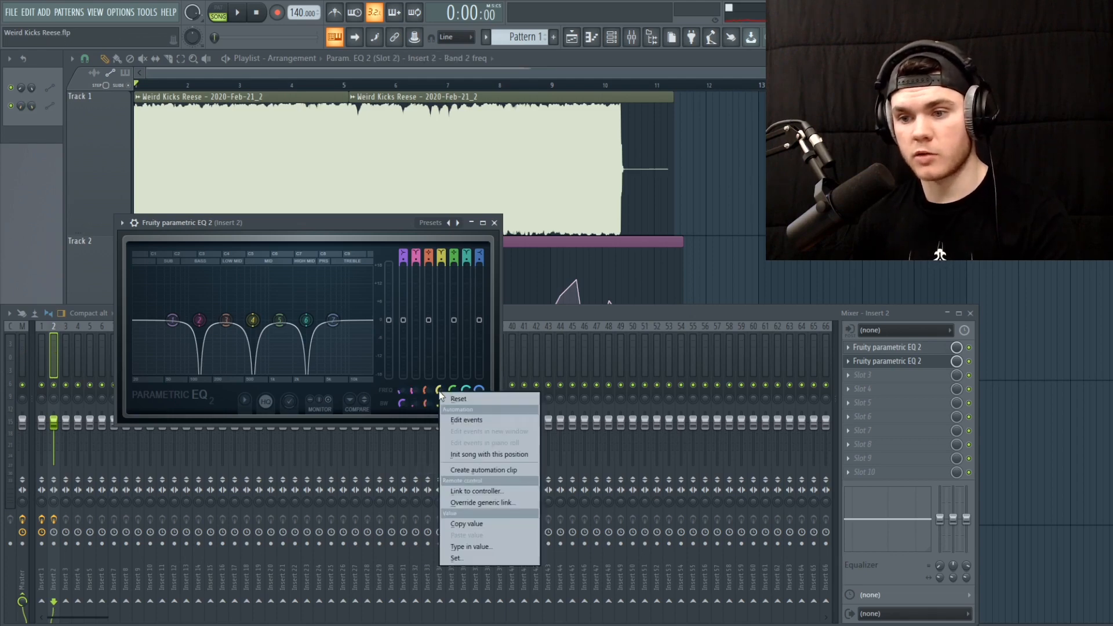
click(481, 471)
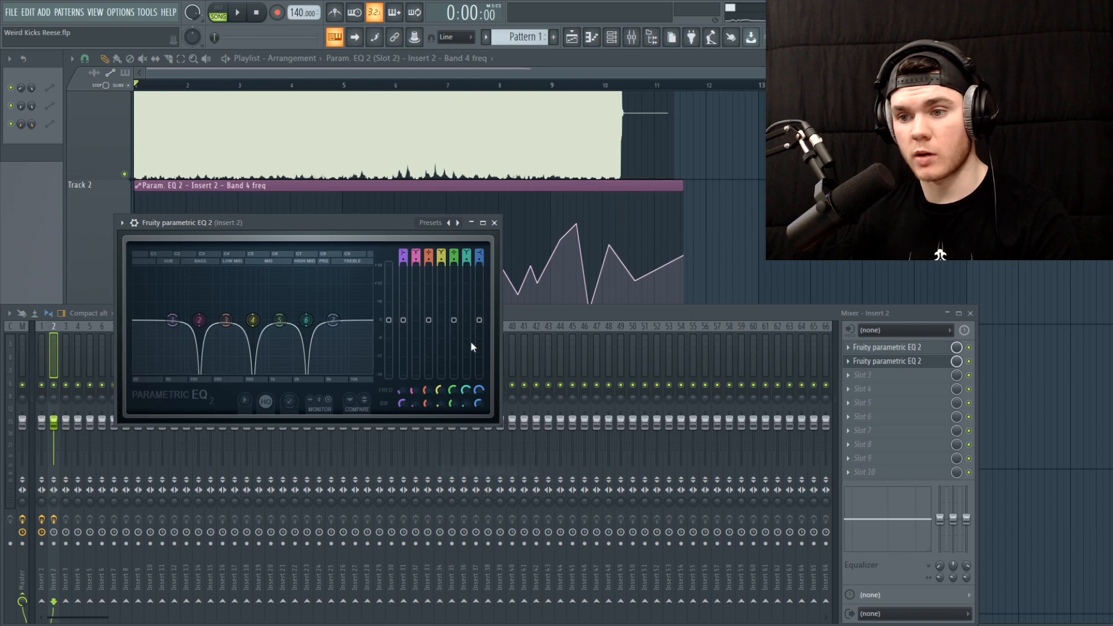
right_click(467, 393)
click(511, 471)
scroll(588, 110, down, 1)
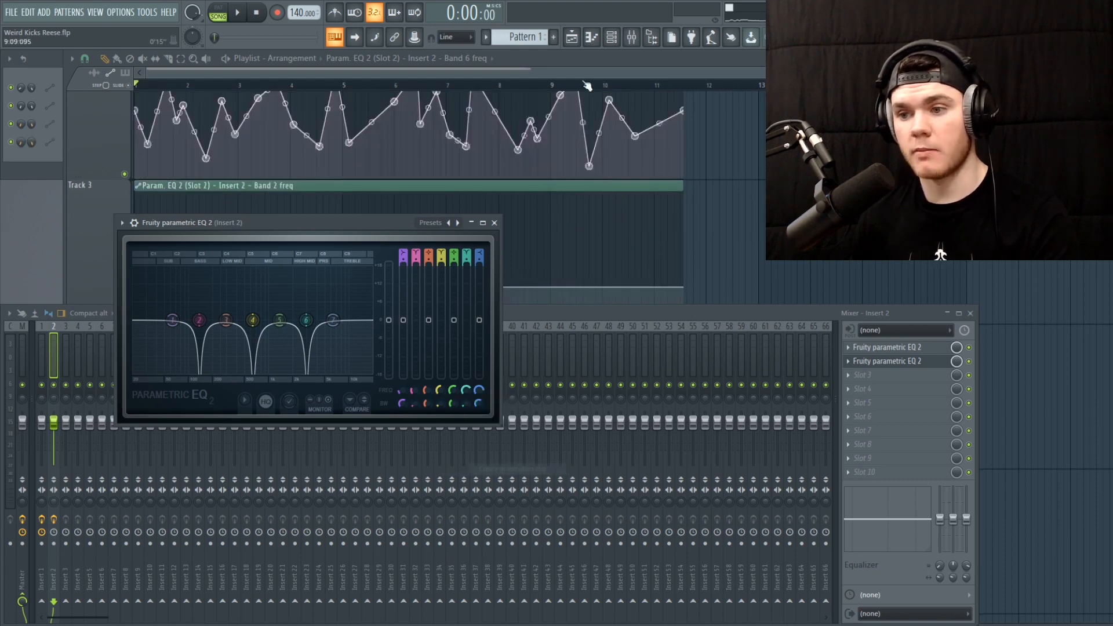
Draw an irregular zigzag of automation points across the slot 2 EQ's Band 2 frequency clip on Track 3.
click(589, 66)
drag(1108, 74, 1108, 86)
scroll(1084, 348, up, 2)
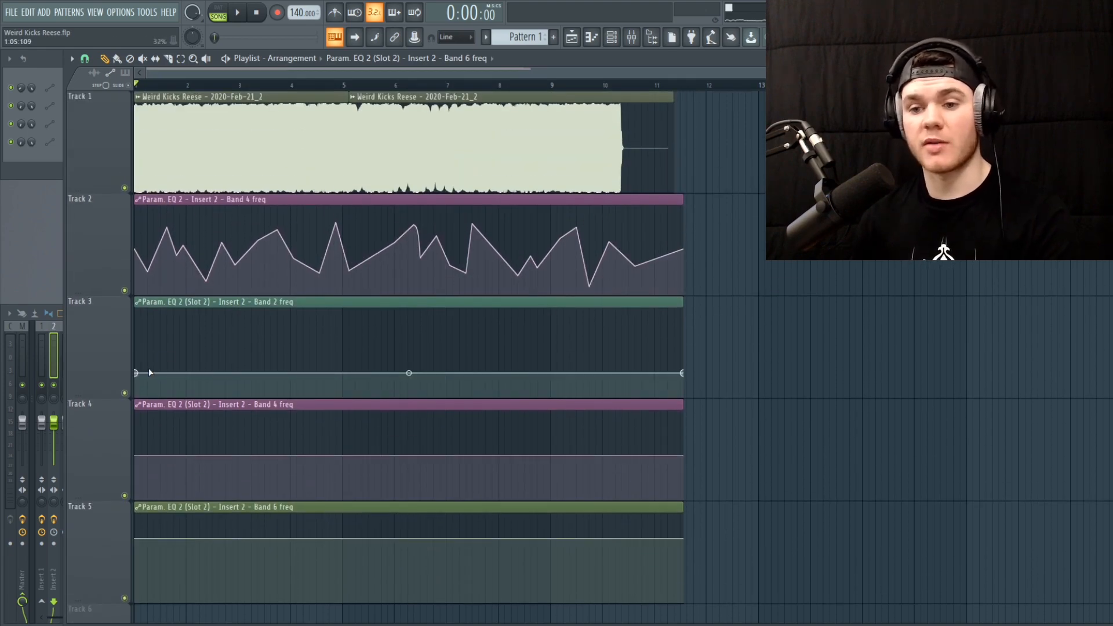
right_click(160, 355)
right_click(186, 379)
right_click(212, 366)
right_click(225, 386)
right_click(238, 365)
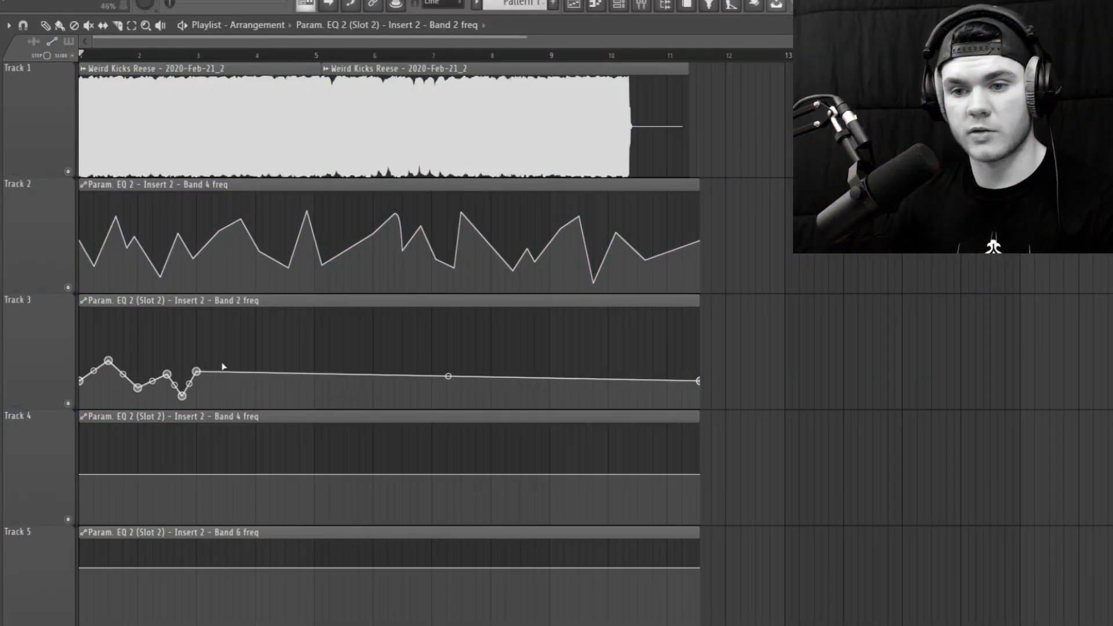
right_click(265, 356)
right_click(291, 378)
right_click(329, 361)
Draw an irregular zigzag with a few abrupt drops across the slot 2 EQ's Band 4 frequency clip on Track 4.
right_click(101, 439)
right_click(167, 464)
right_click(365, 447)
right_click(527, 444)
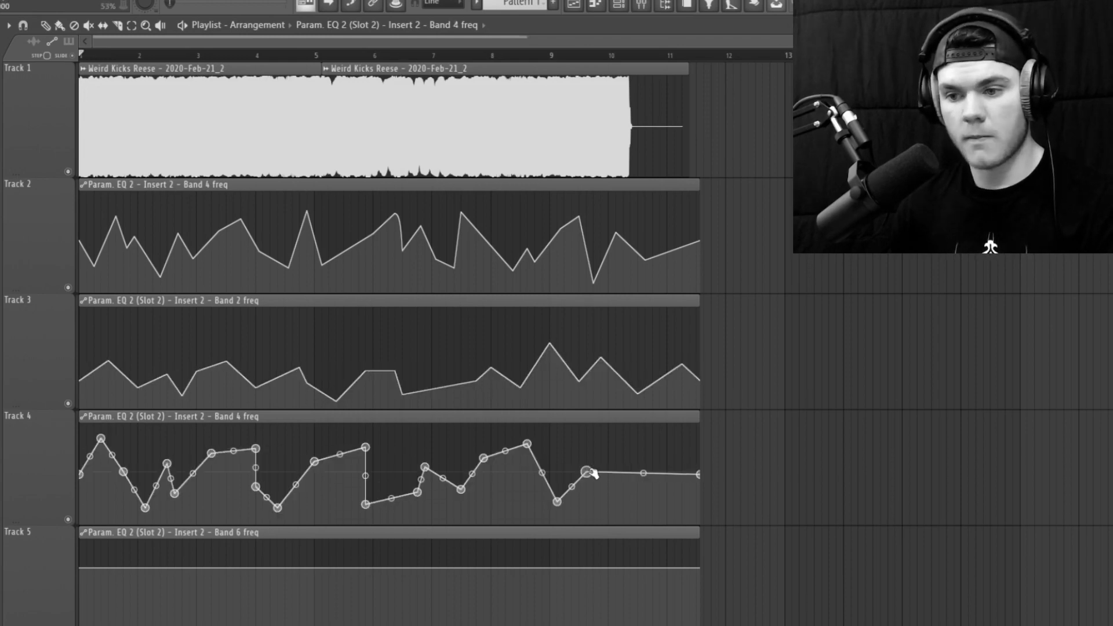
right_click(659, 446)
Draw a varied zigzag of automation points across the slot 2 EQ's Band 6 frequency clip on Track 5.
right_click(108, 547)
right_click(299, 547)
right_click(564, 552)
Move the three slot 2 EQ automation clips down one track to Tracks 4, 5 and 6.
drag(152, 299, 139, 422)
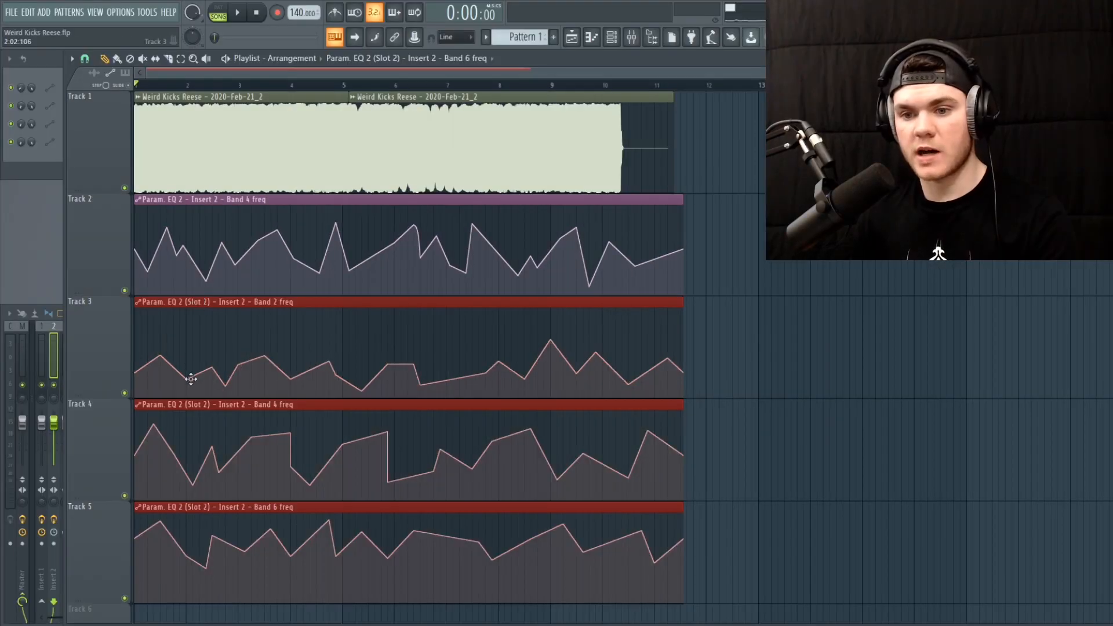
scroll(446, 348, down, 4)
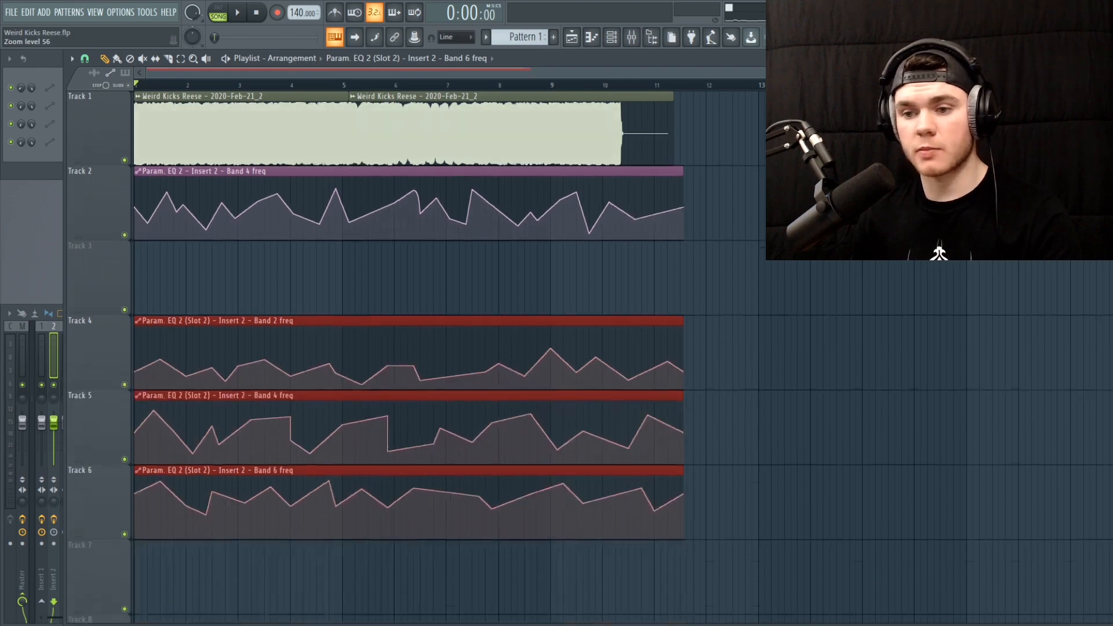
click(938, 252)
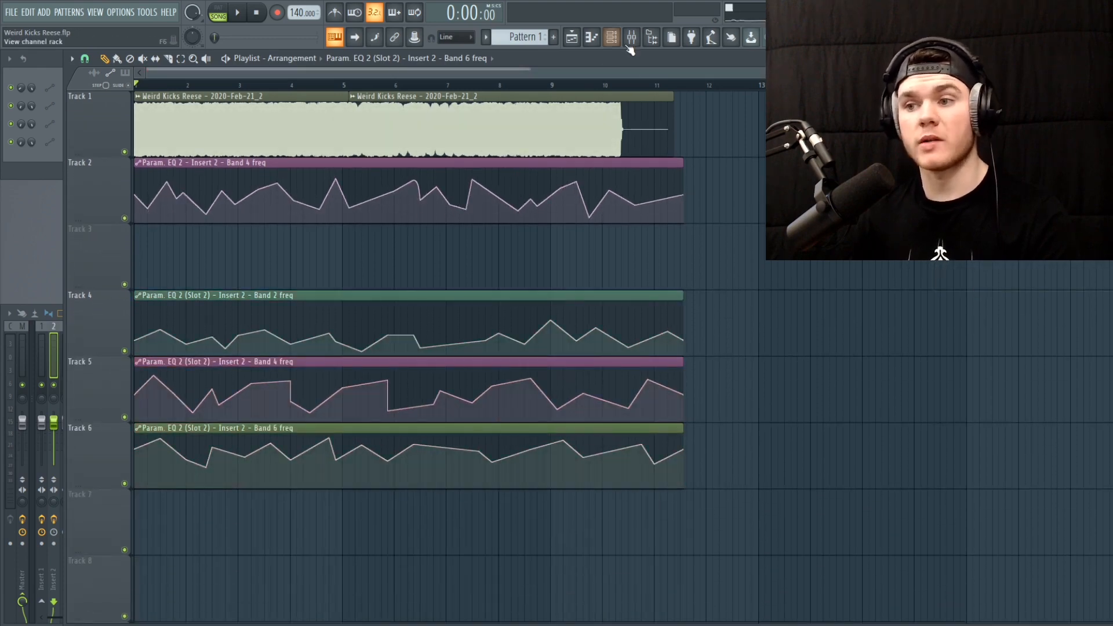
Play the arrangement while watching the notches move in Insert 2's second Fruity Parametric EQ 2, and close the EQ.
click(631, 37)
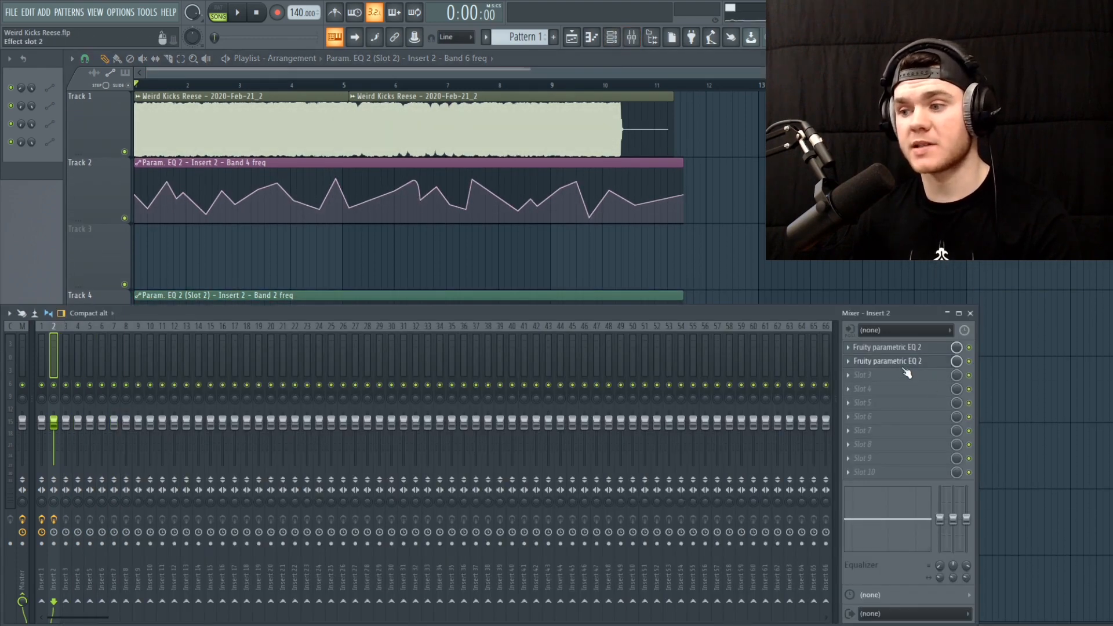
click(887, 361)
drag(365, 235, 480, 275)
key(space)
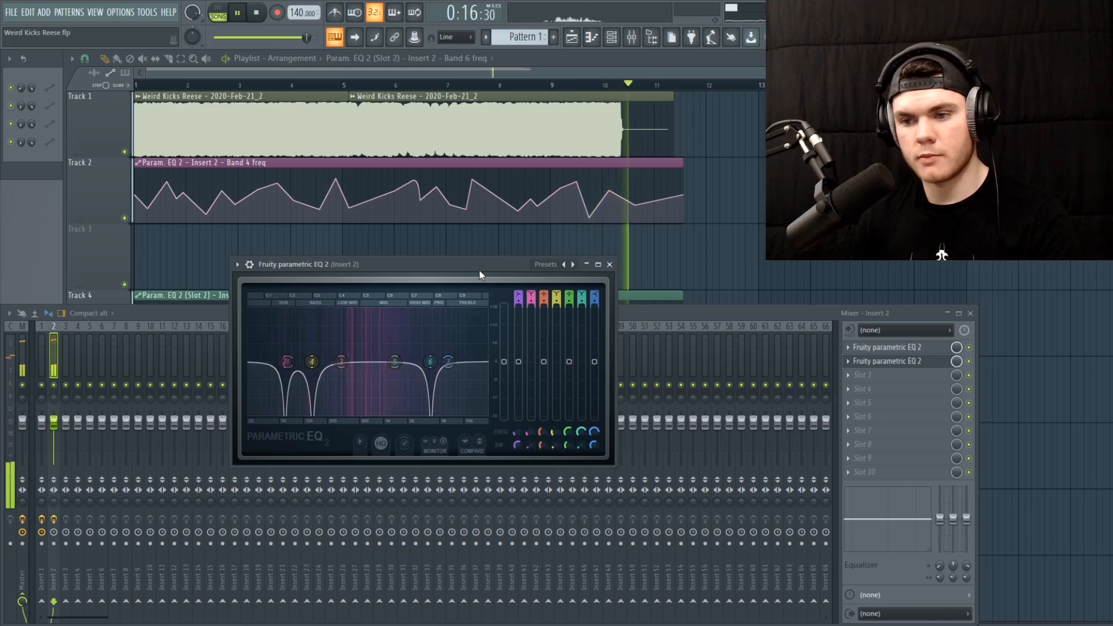
key(space)
click(610, 265)
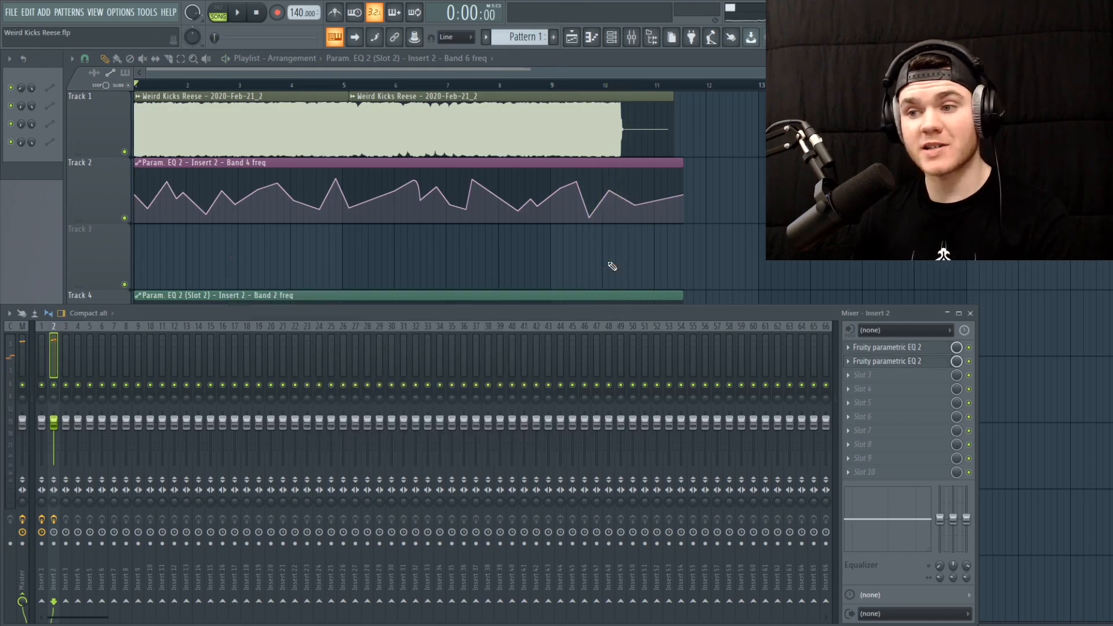
Raise the higher peaks of the Band 6 frequency automation on Track 6 during playback.
click(603, 68)
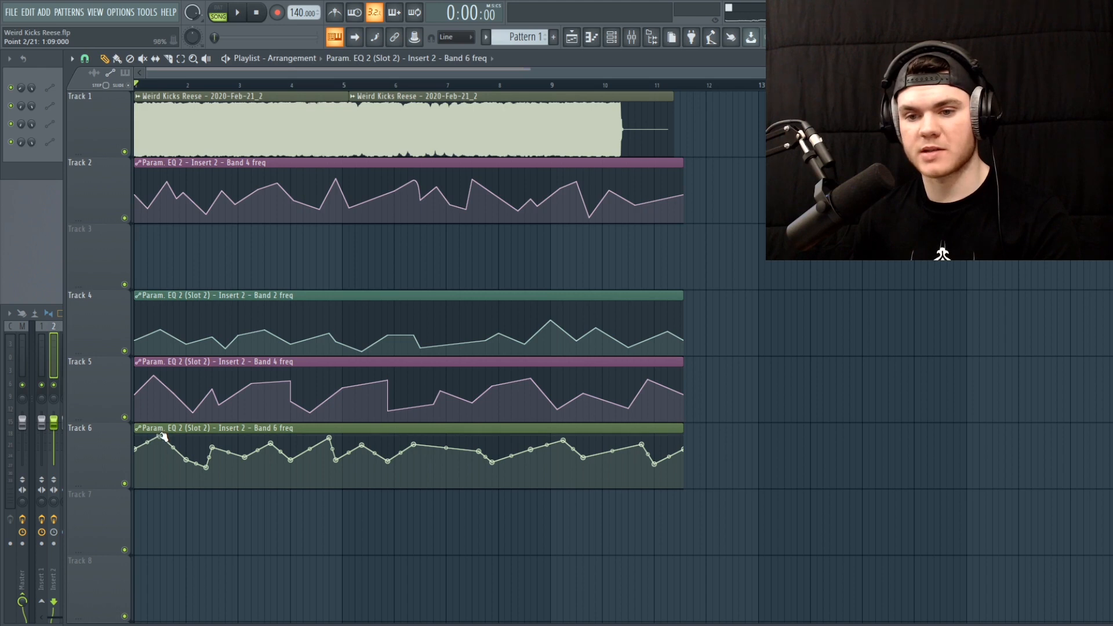
key(space)
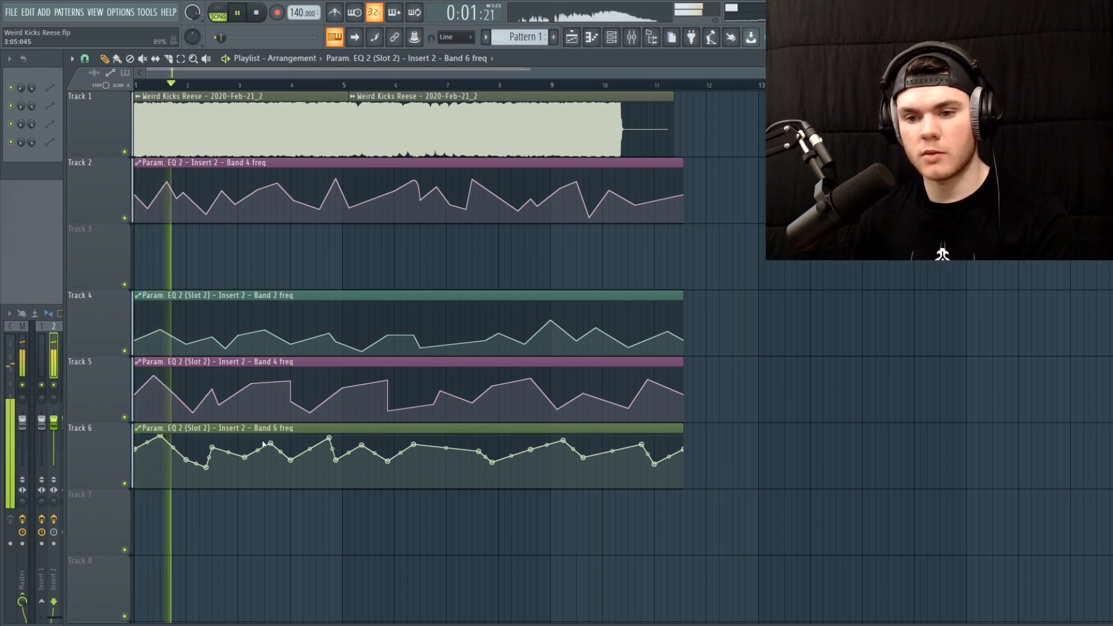
drag(329, 439, 365, 441)
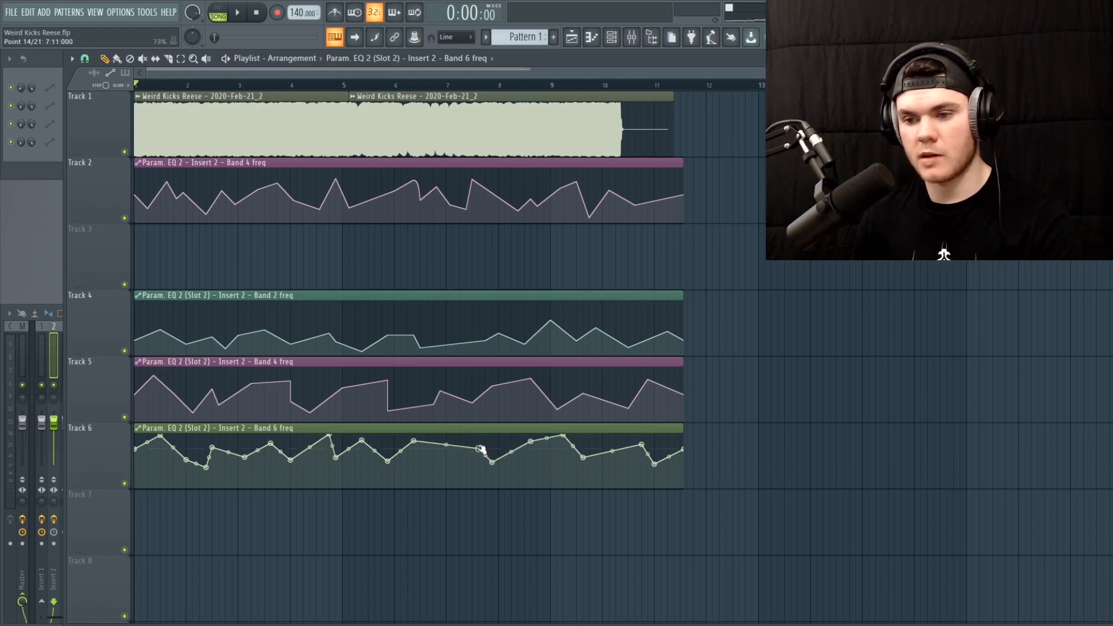
key(space)
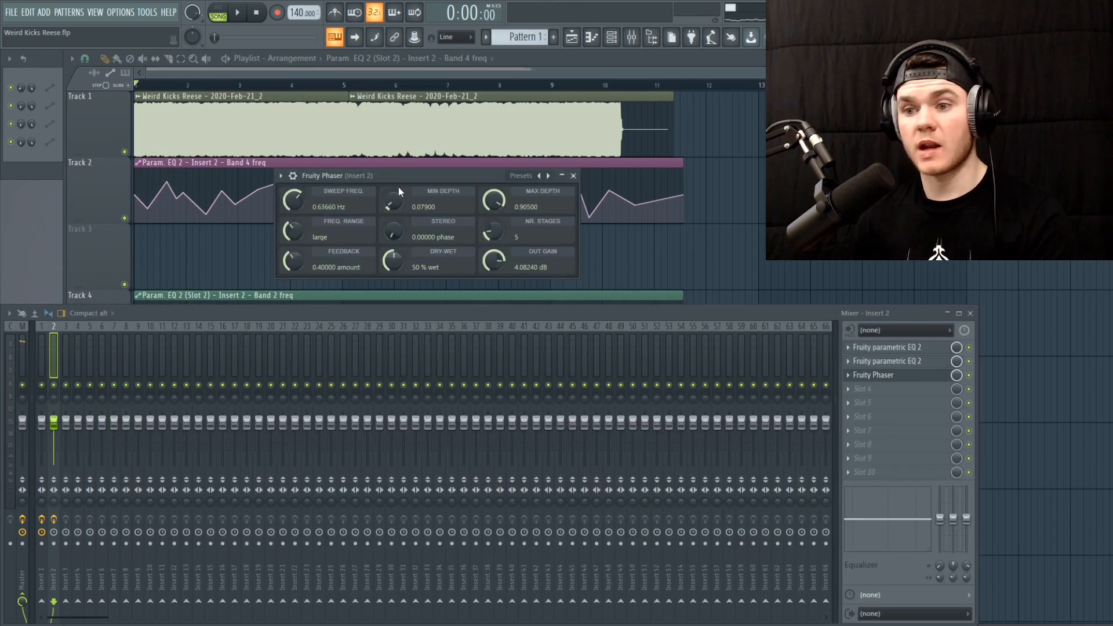
Load Fruity Phaser into effect slot 3 of Insert 2 and play the clip through it while trying different mix levels.
drag(397, 174, 388, 259)
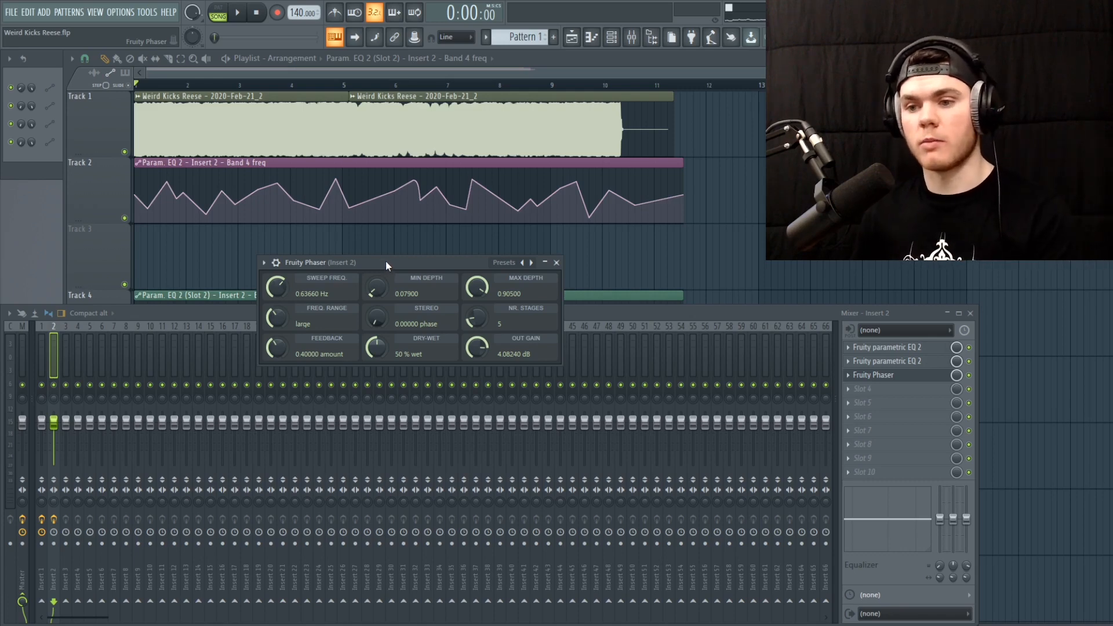
key(space)
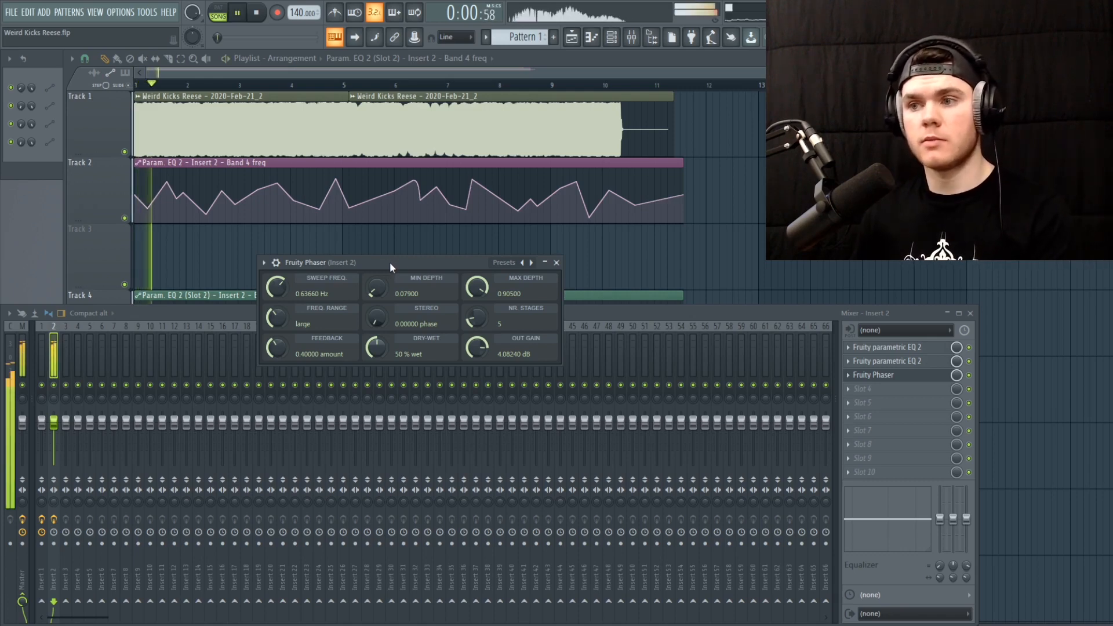
drag(958, 380, 957, 388)
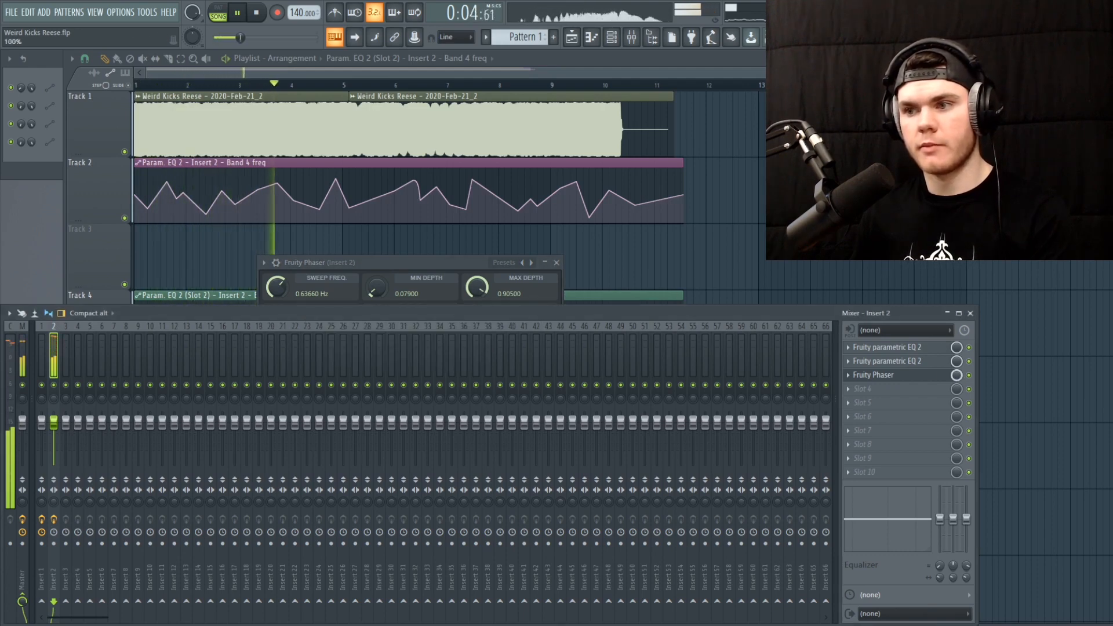
click(464, 262)
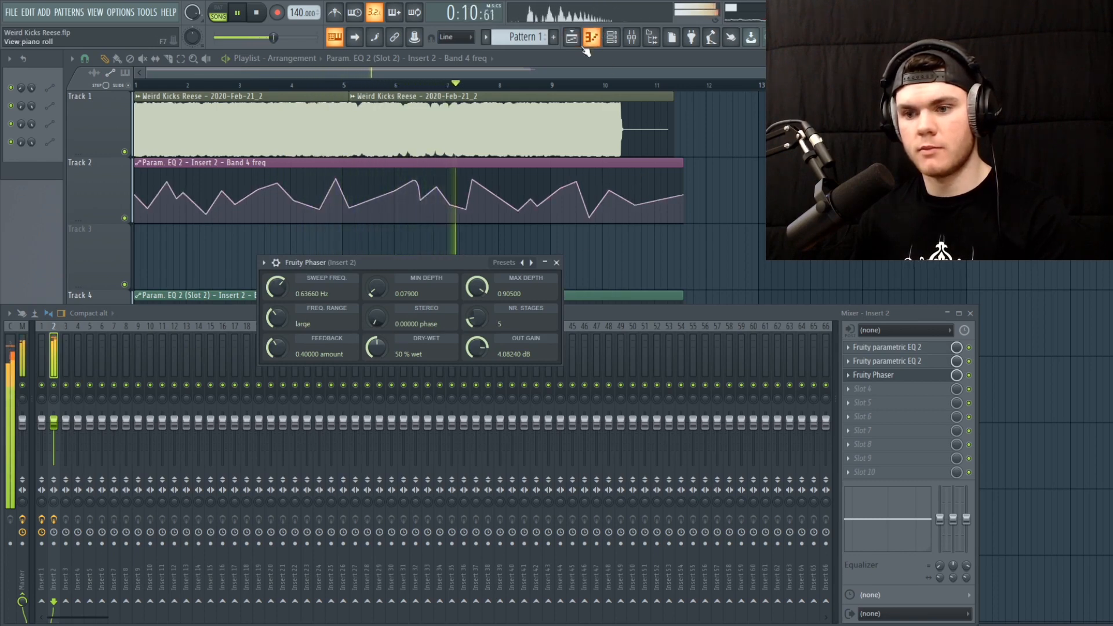
key(space)
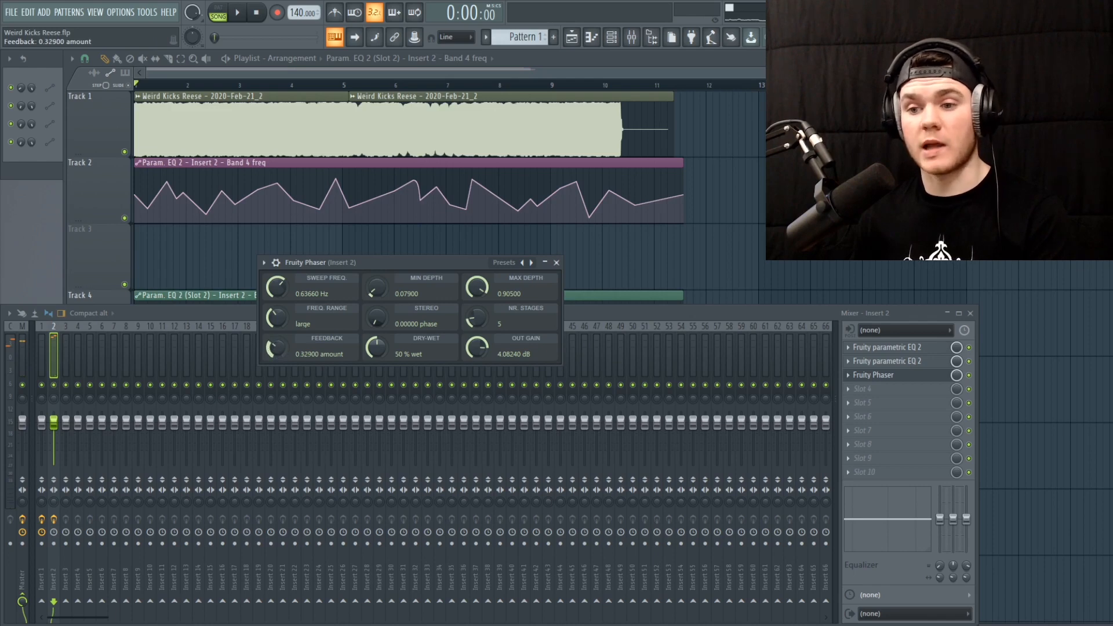
Set the phaser's feedback to about 0.311 and its slot mix level to about 57%, play the result and close the phaser.
scroll(276, 348, up, 1)
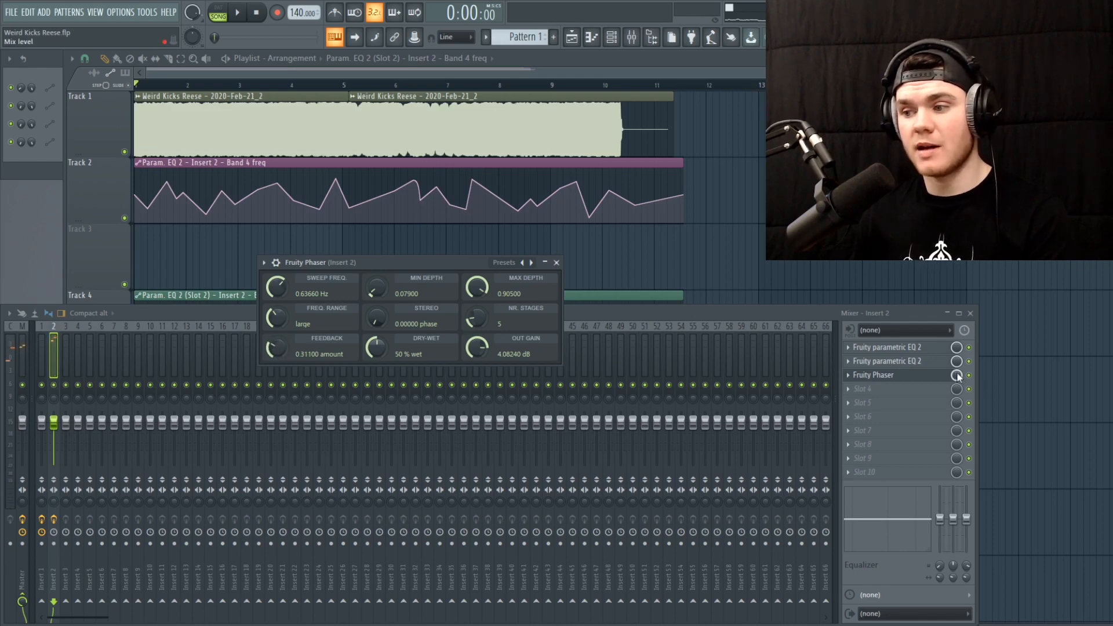
drag(960, 377, 960, 386)
key(space)
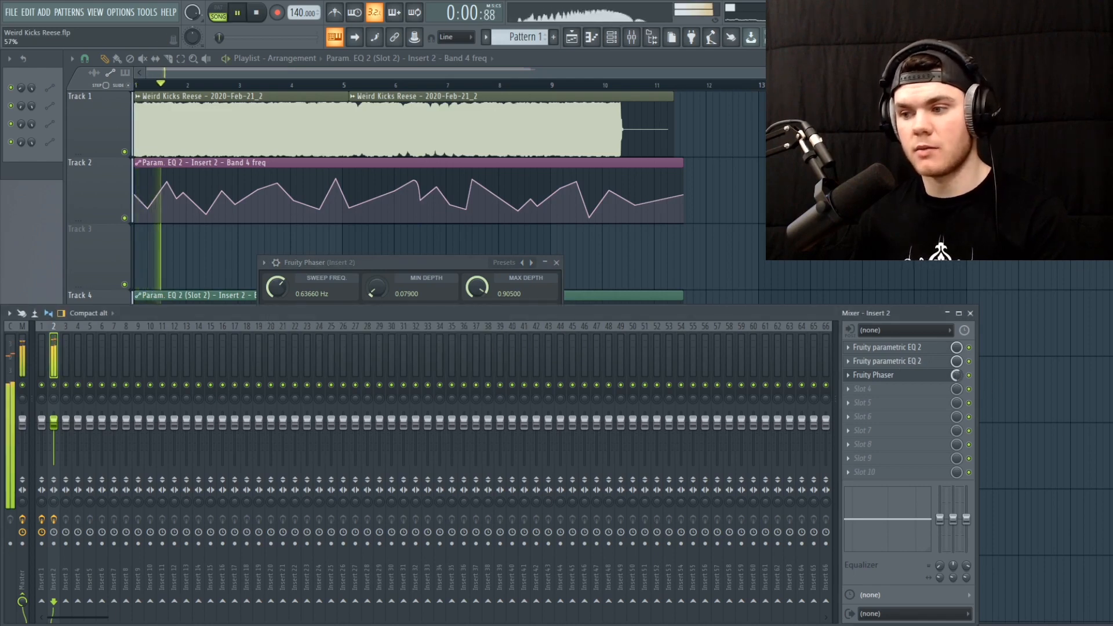
click(557, 262)
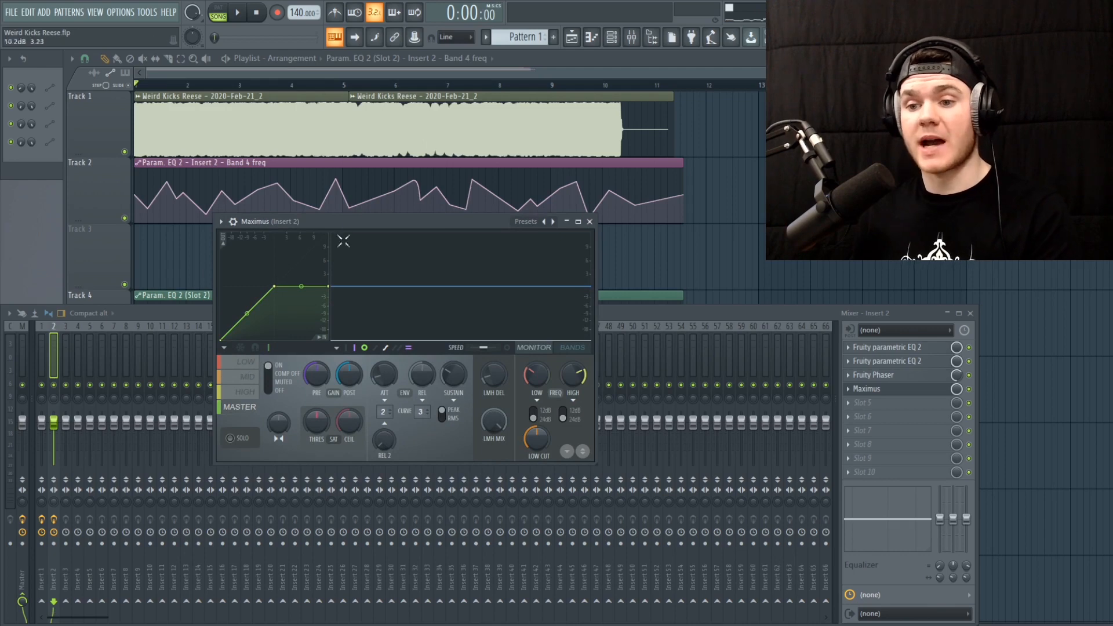
Load Maximus into effect slot 4 of Insert 2, solo its low band and play it in the bands view.
click(255, 365)
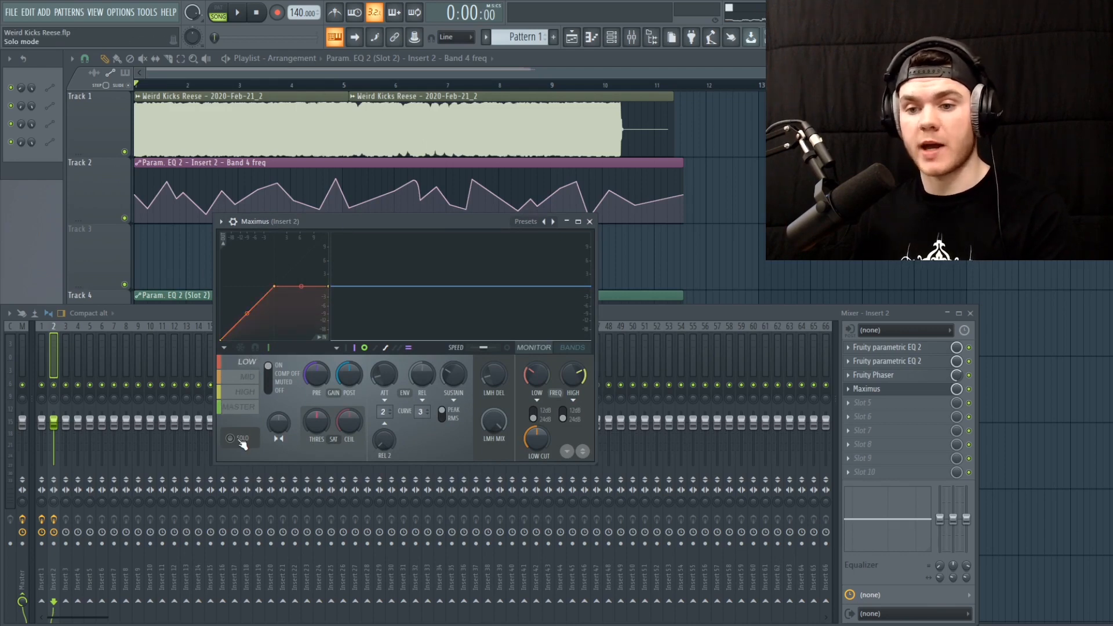
click(572, 347)
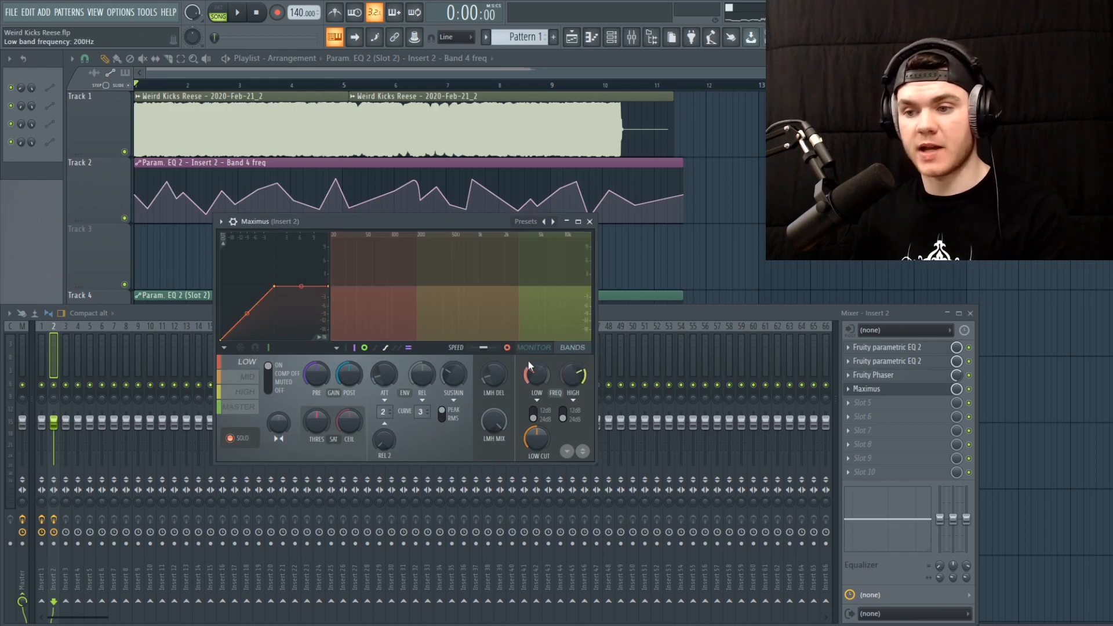
key(space)
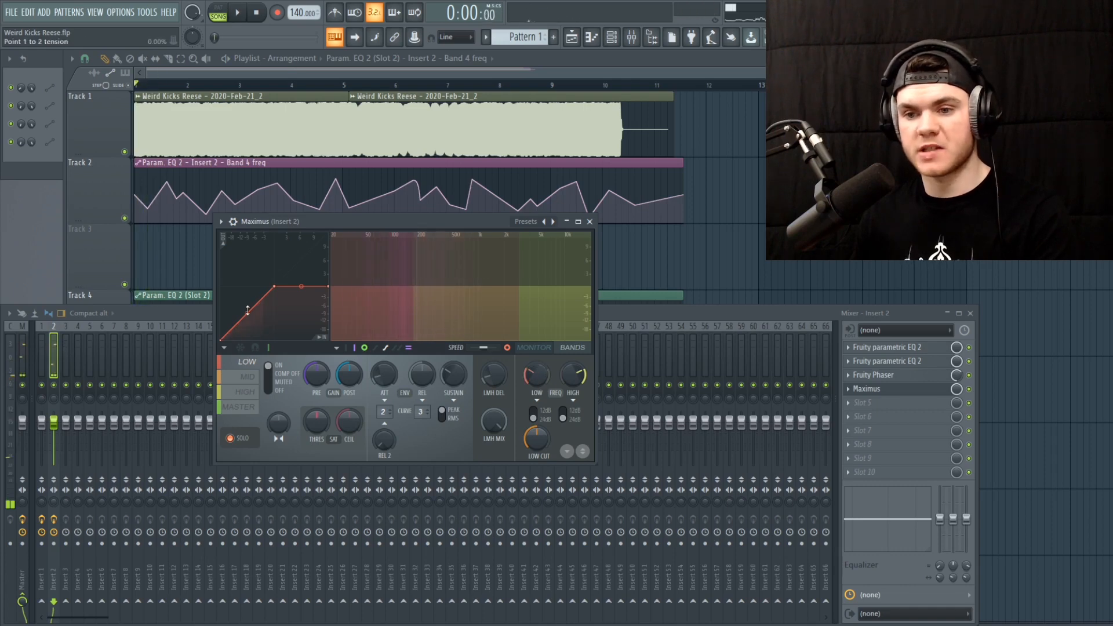
Bend the low band's compression curve fully upward with an earlier knee, and play it in an enlarged Maximus window.
drag(247, 313, 247, 286)
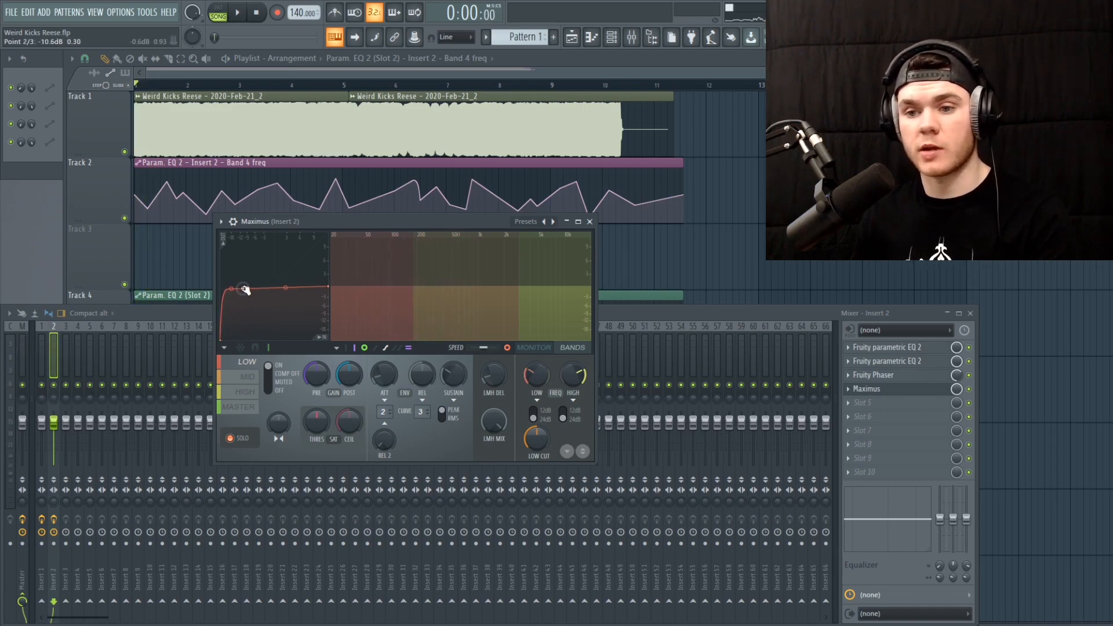
drag(595, 465, 761, 597)
key(space)
drag(467, 222, 358, 154)
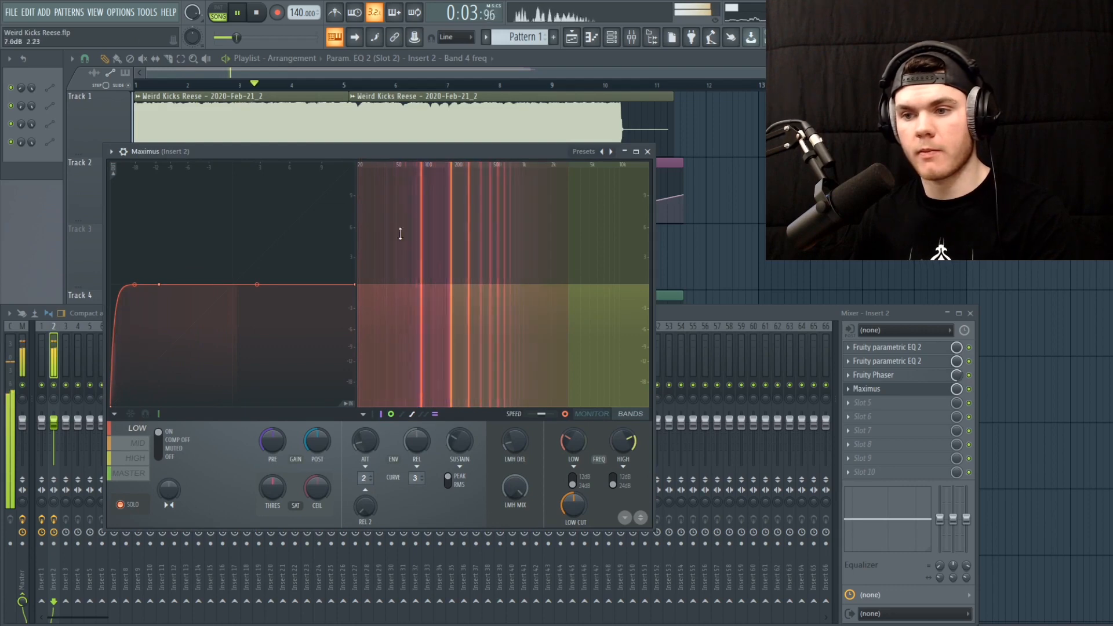
key(space)
Bend the soloed mid band's compression curve upward to maximum tension during playback.
click(139, 444)
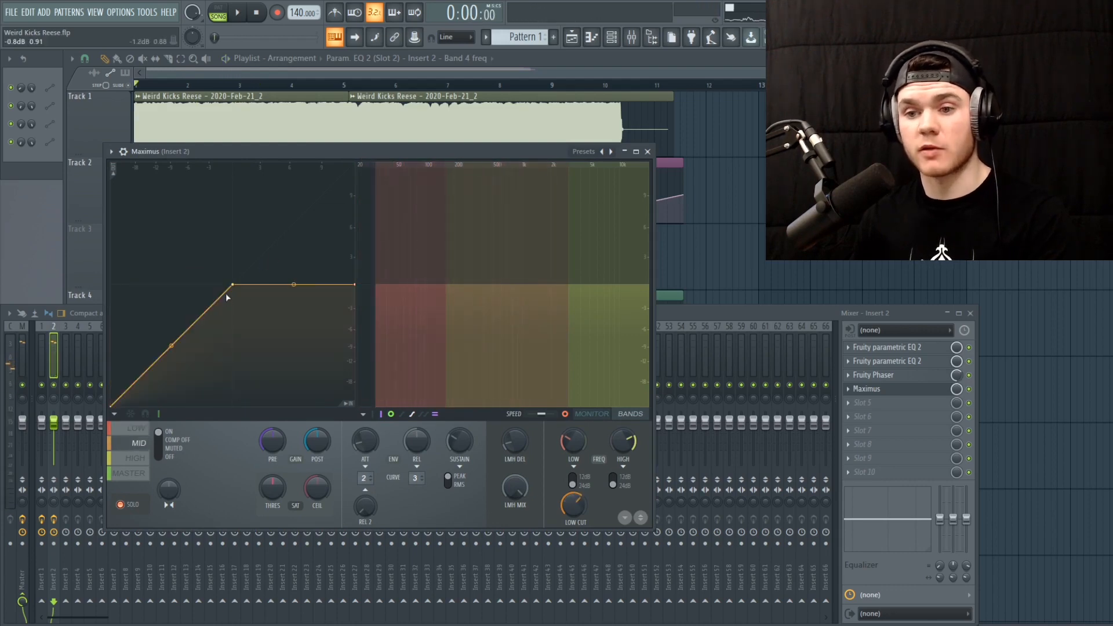
key(space)
drag(171, 345, 171, 285)
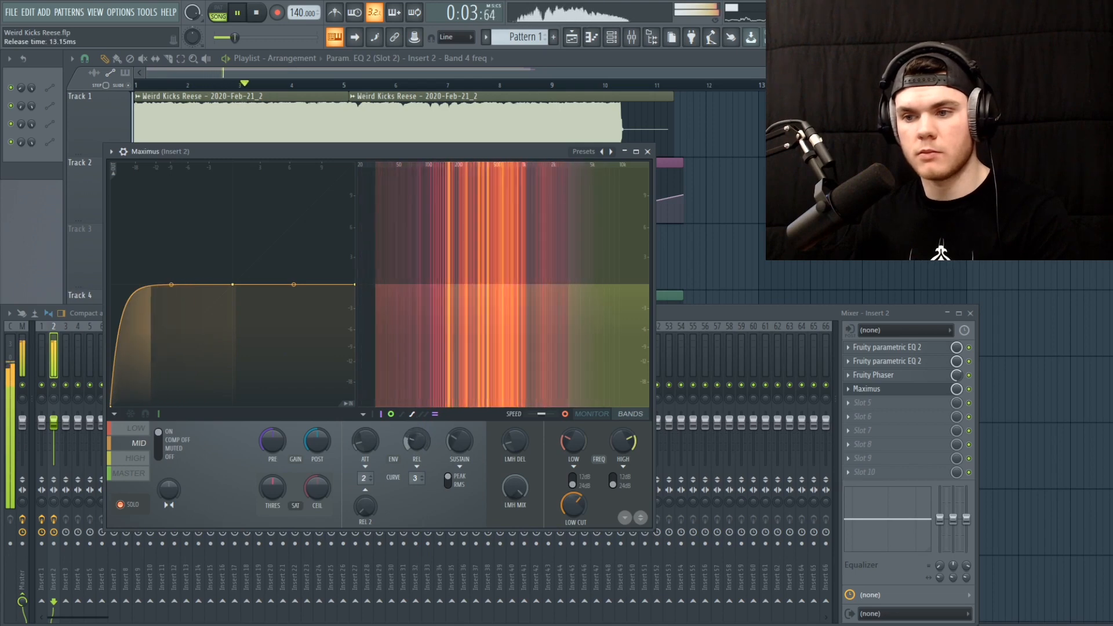
key(space)
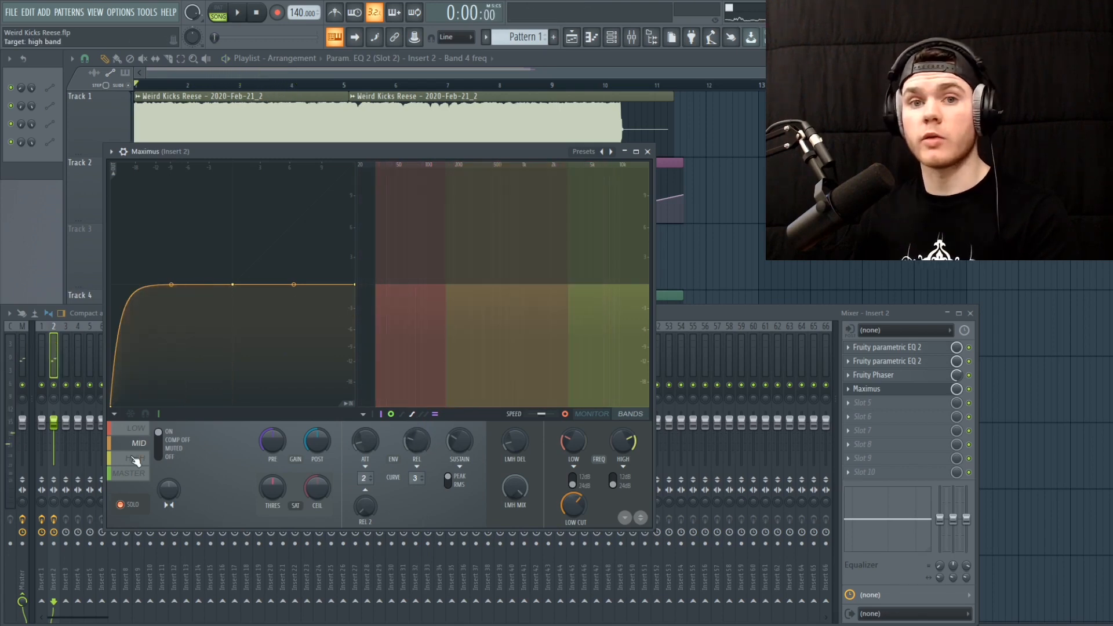
Bend the soloed high band's compression curve upward to maximum tension during playback.
click(139, 458)
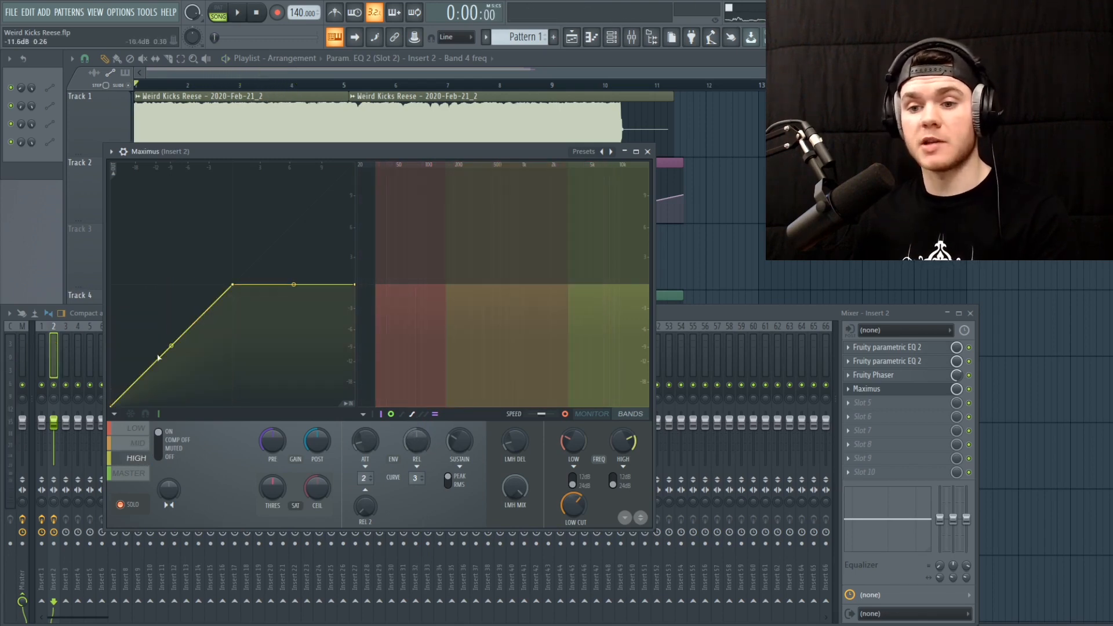
key(space)
drag(169, 344, 167, 286)
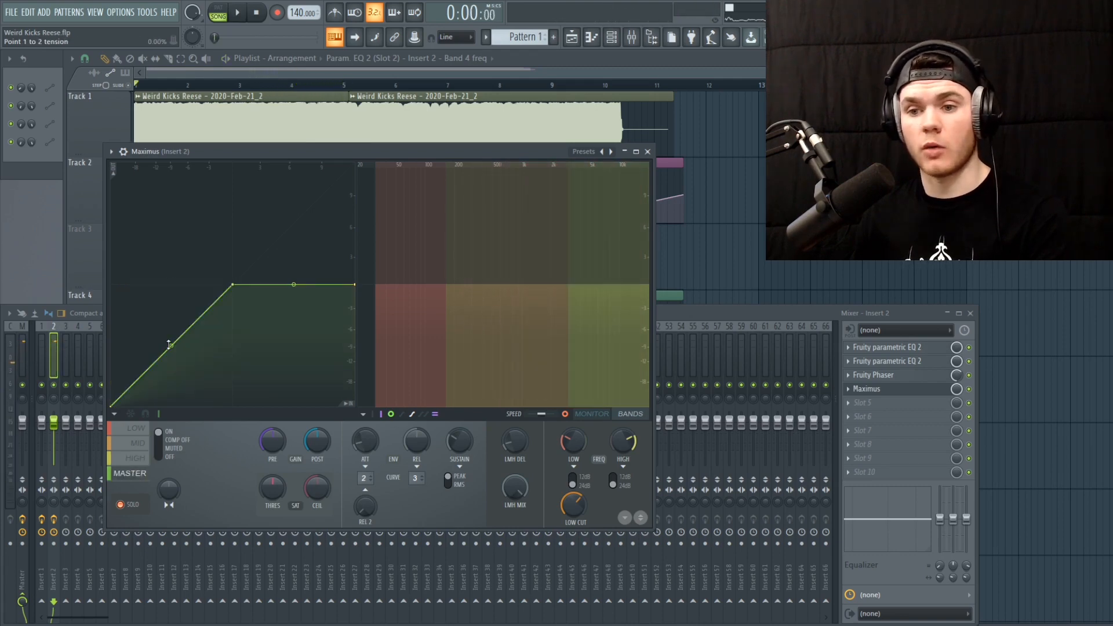
Bend the master band's compression curve strongly upward, play the result and turn solo off.
drag(169, 345, 171, 285)
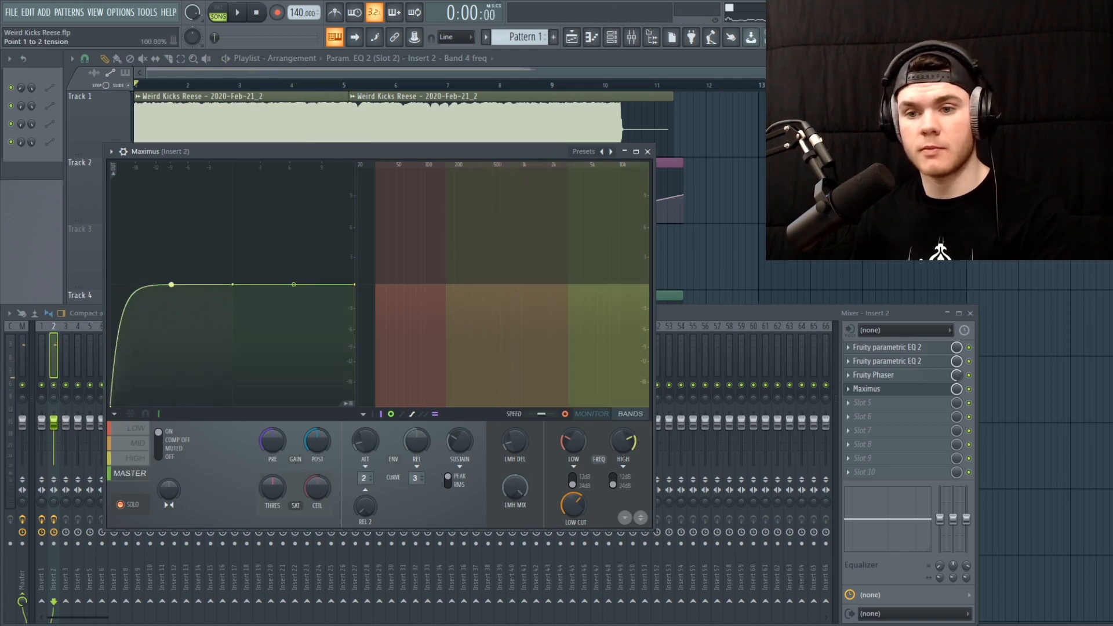
key(space)
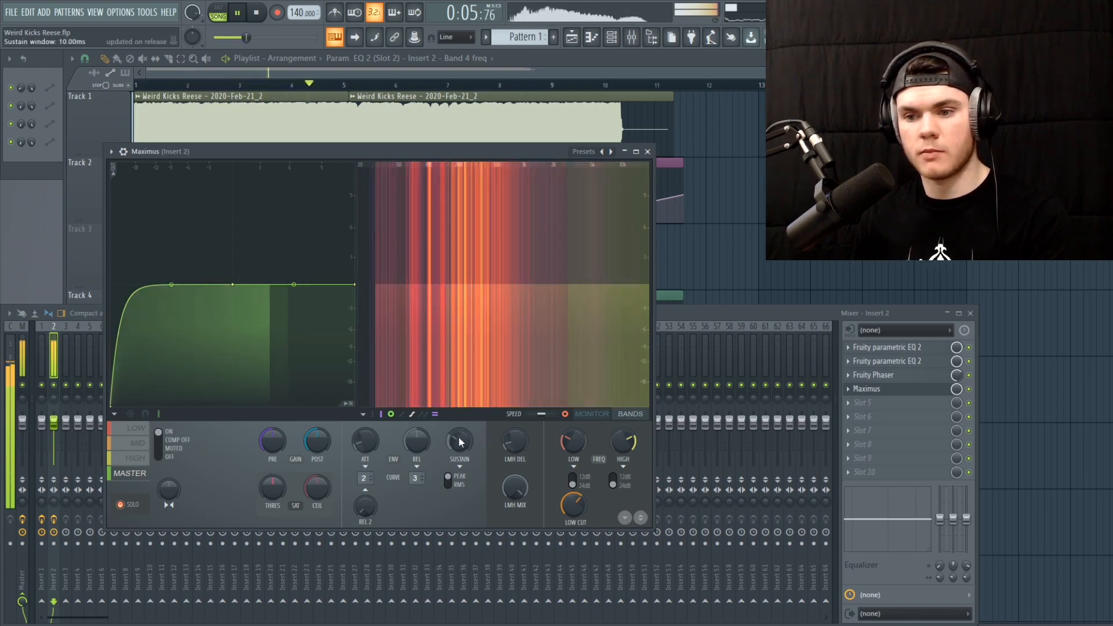
key(space)
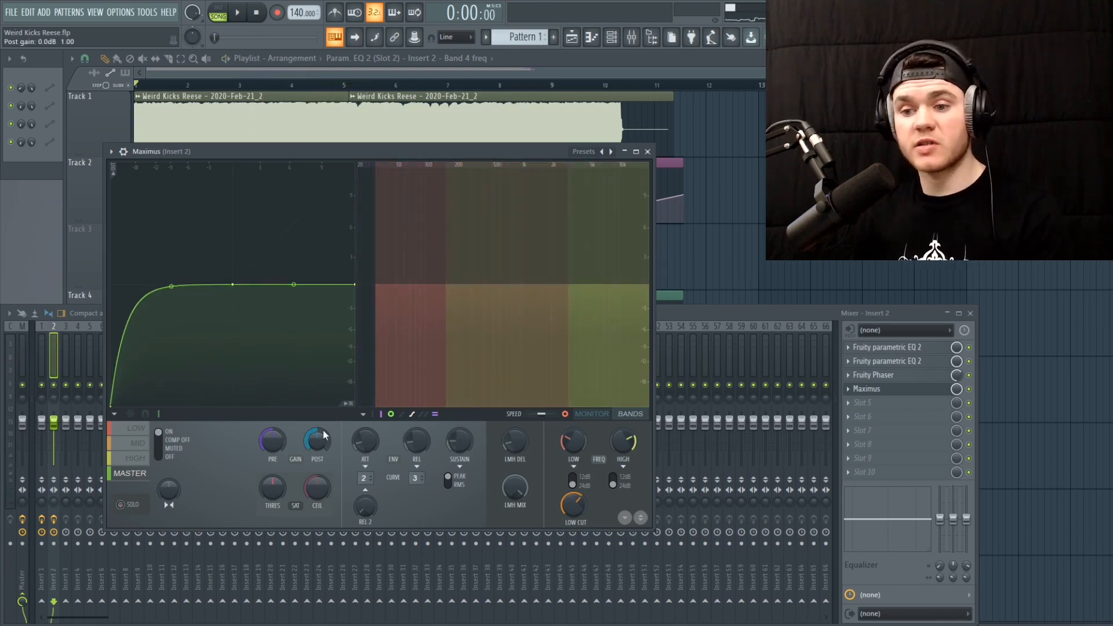
Lower the master band's post gain in Maximus during playback.
key(space)
drag(322, 445, 323, 470)
key(space)
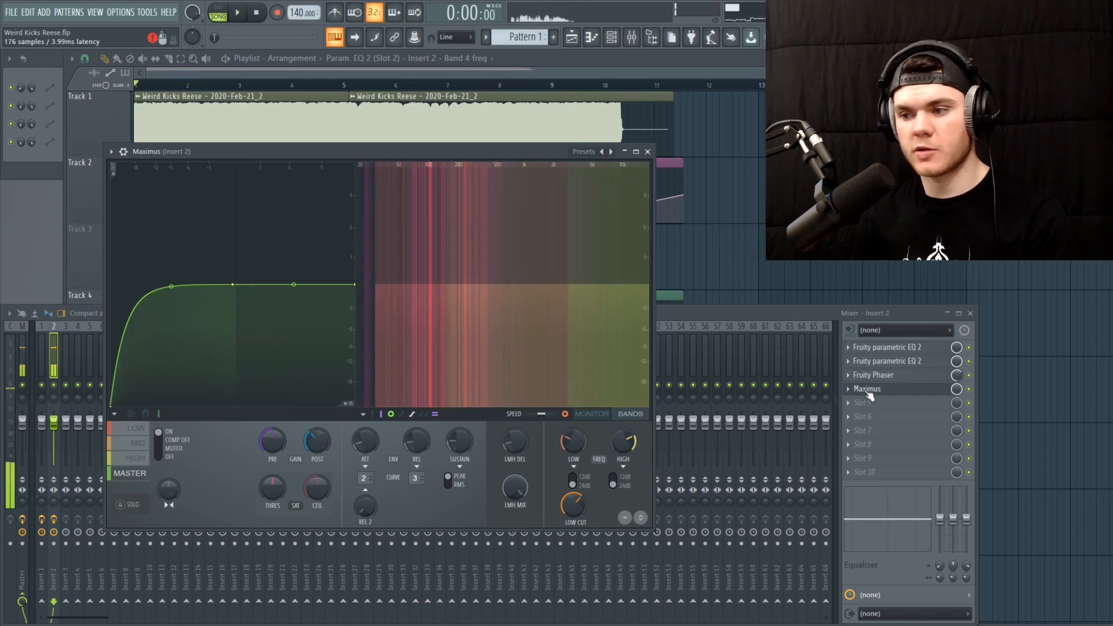
Close Maximus, load Vocodex into slot 5 of Insert 2 and play the bass through it.
click(869, 389)
click(863, 403)
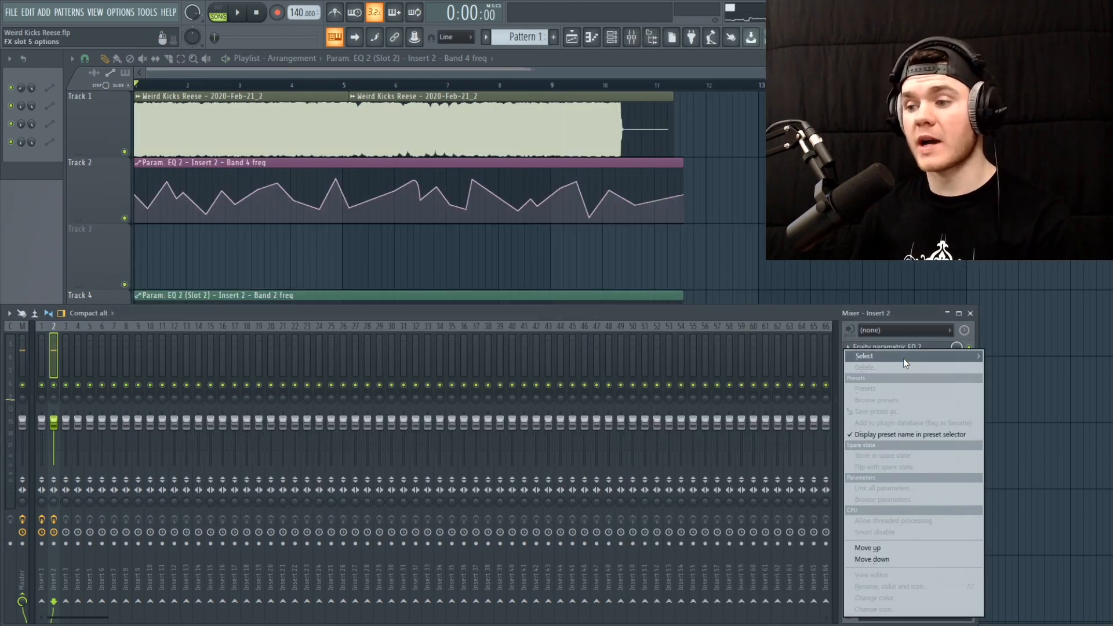
click(714, 418)
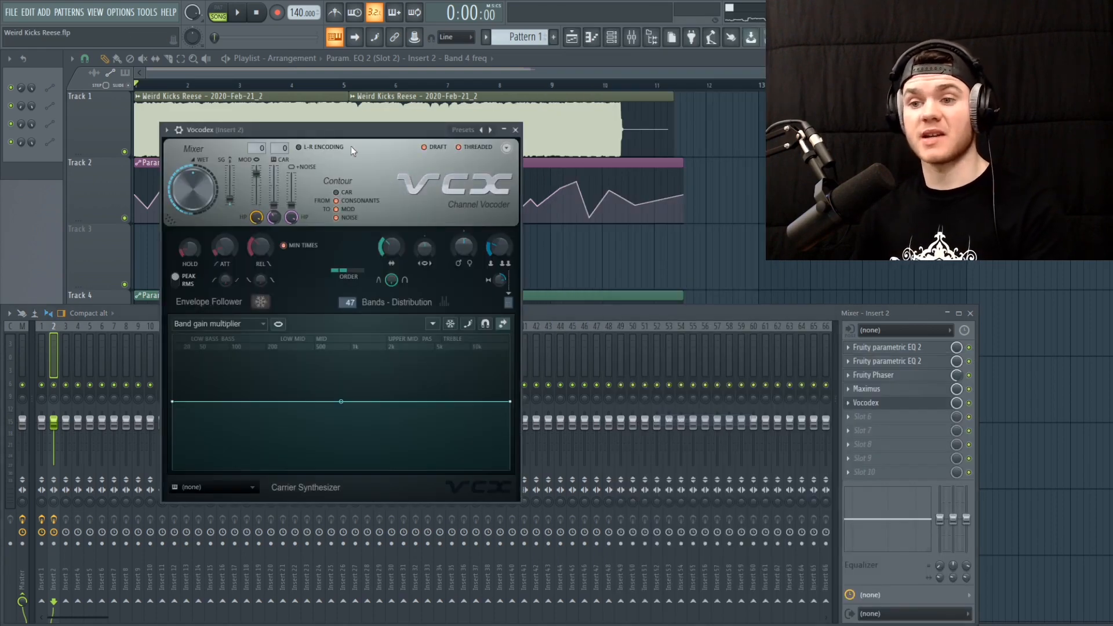
drag(375, 144, 413, 133)
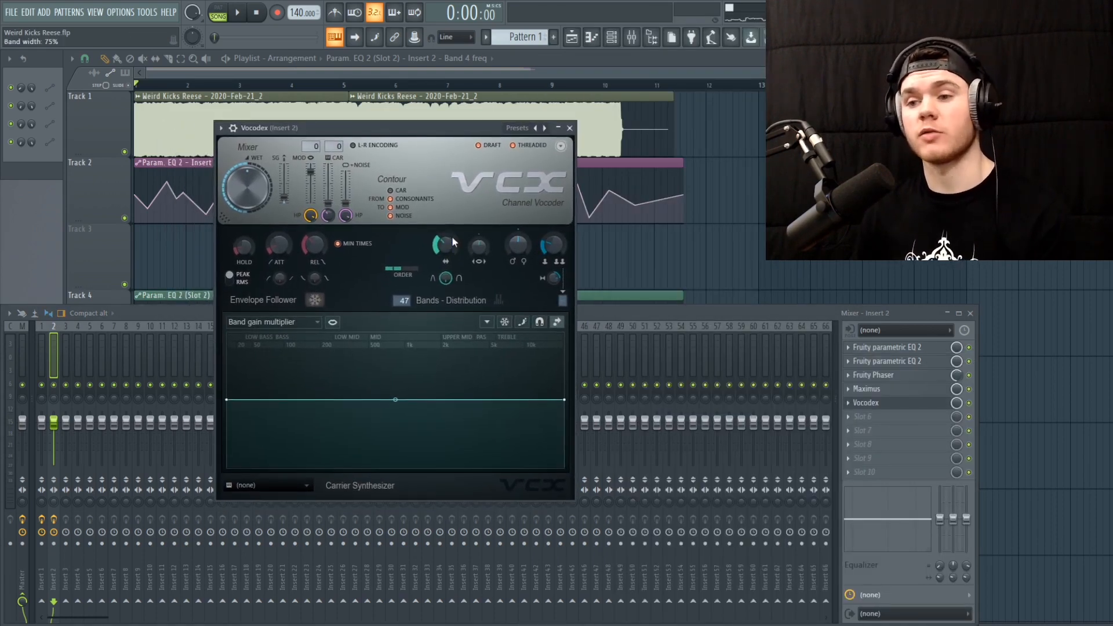
drag(418, 130, 434, 142)
key(space)
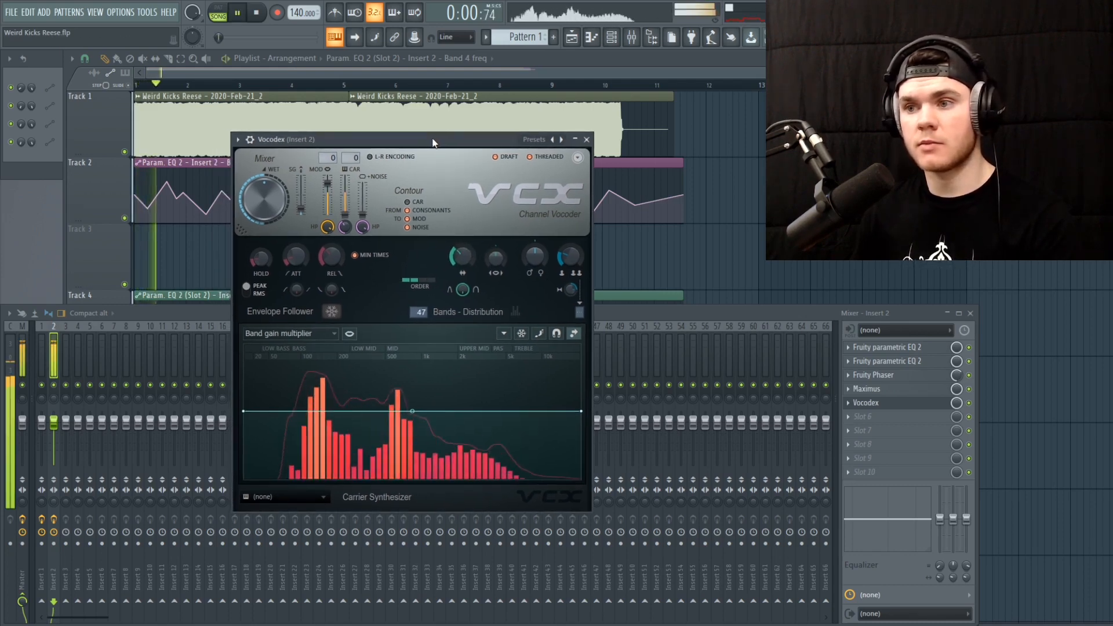
Set Vocodex to 20 bands with a 400% band width and play back the result.
key(space)
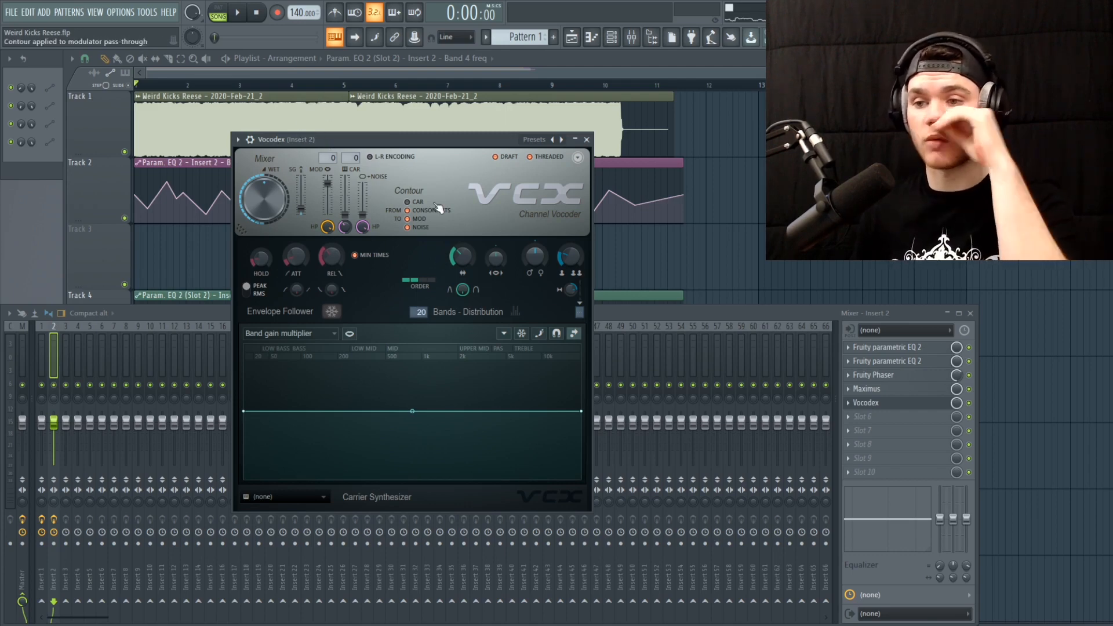
key(space)
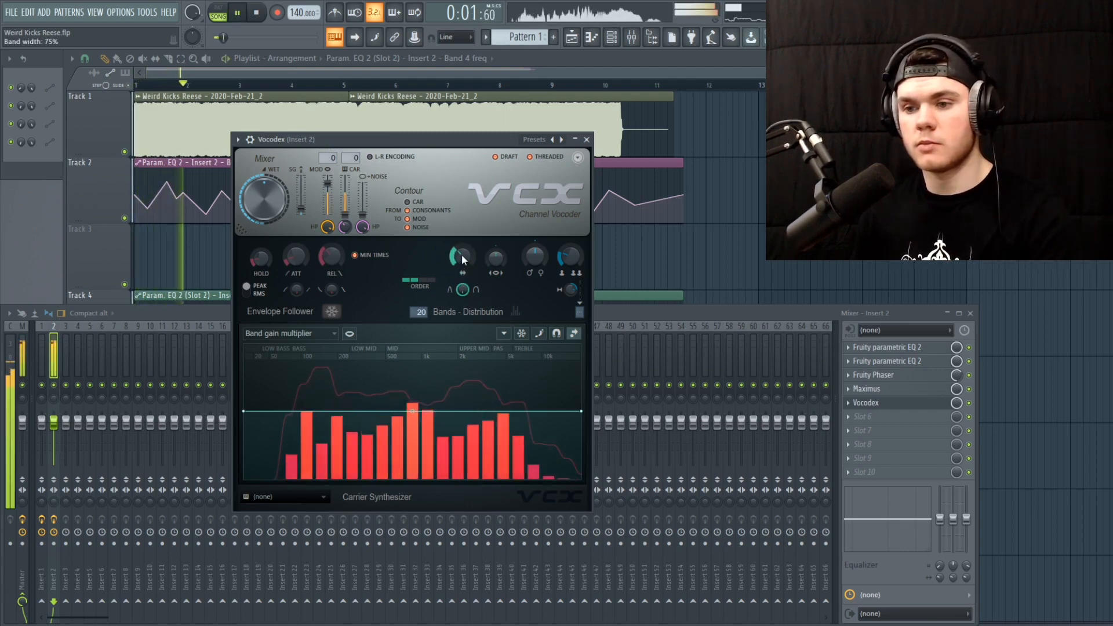
key(space)
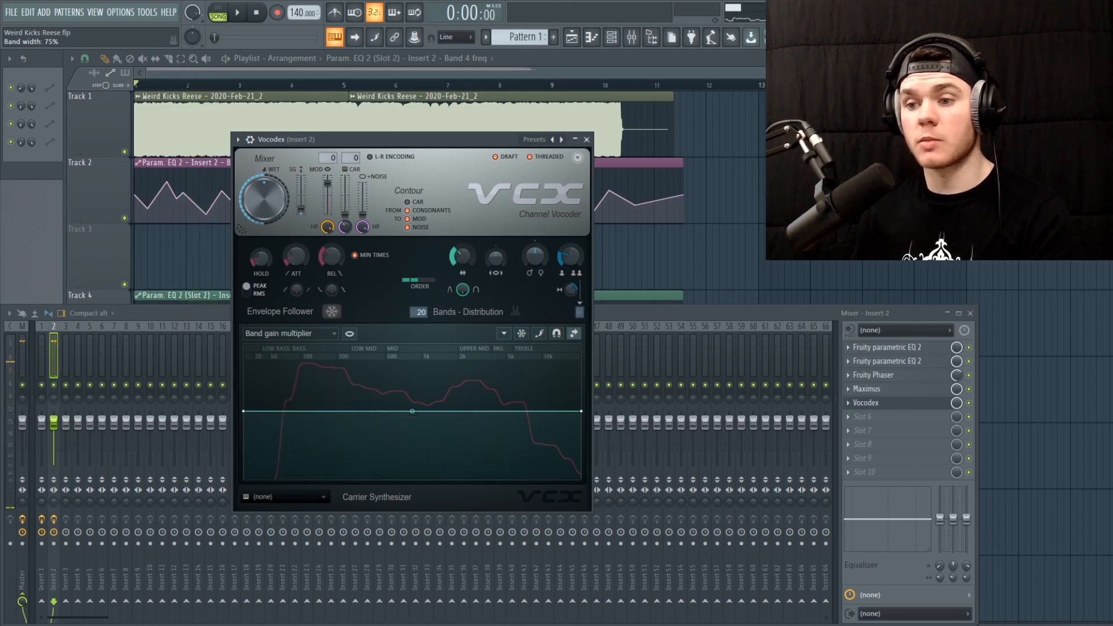
drag(462, 256, 462, 259)
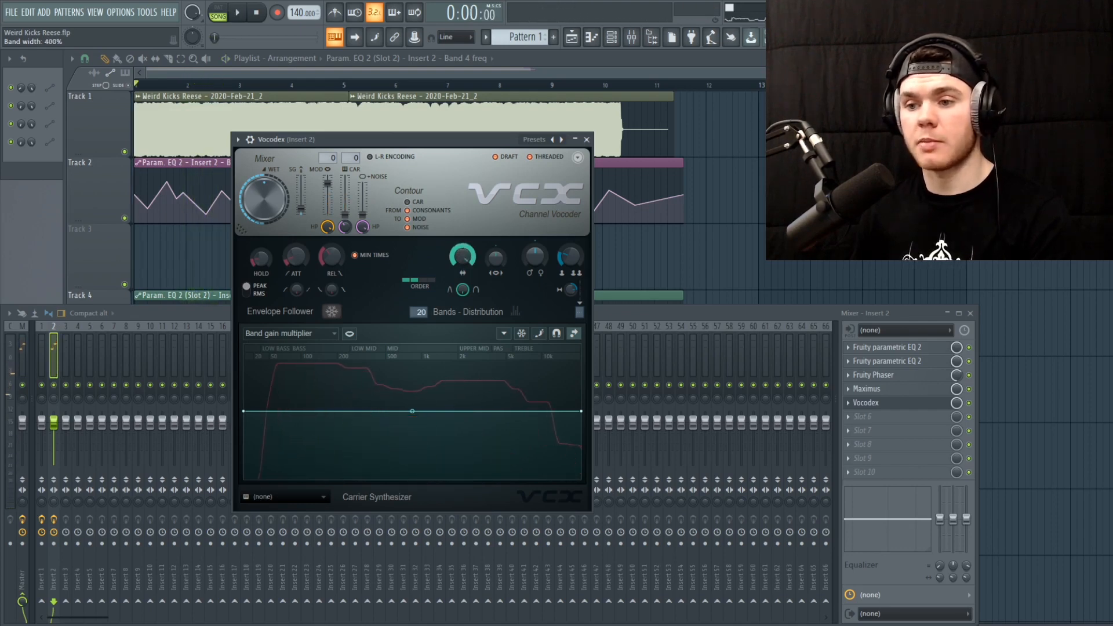
key(space)
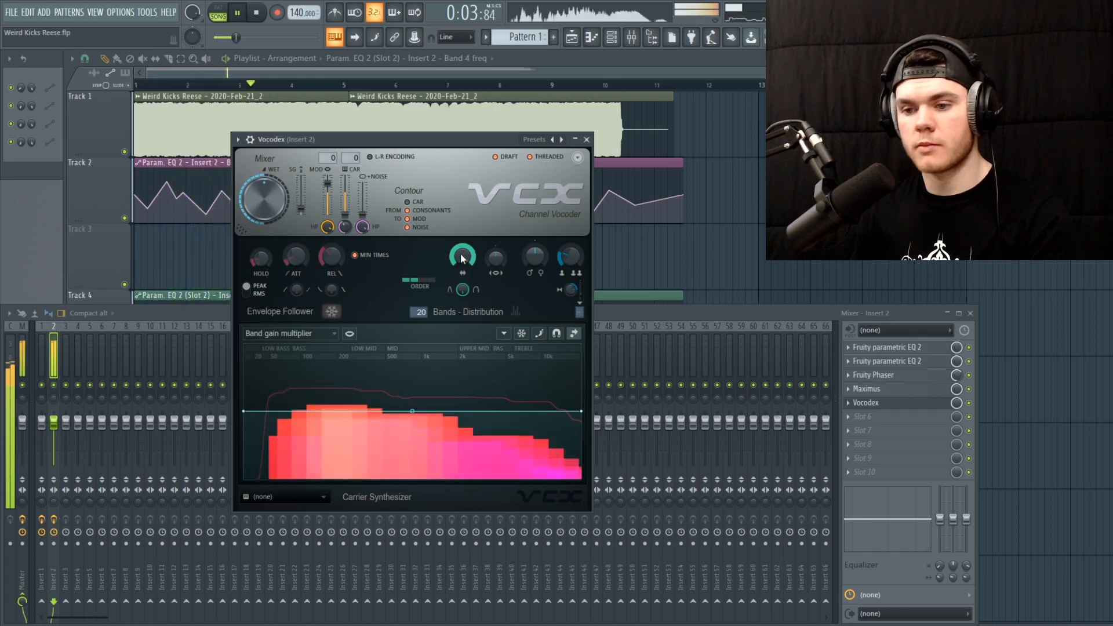
Raise the Vocodex control beside band width and adjust the filter order.
key(space)
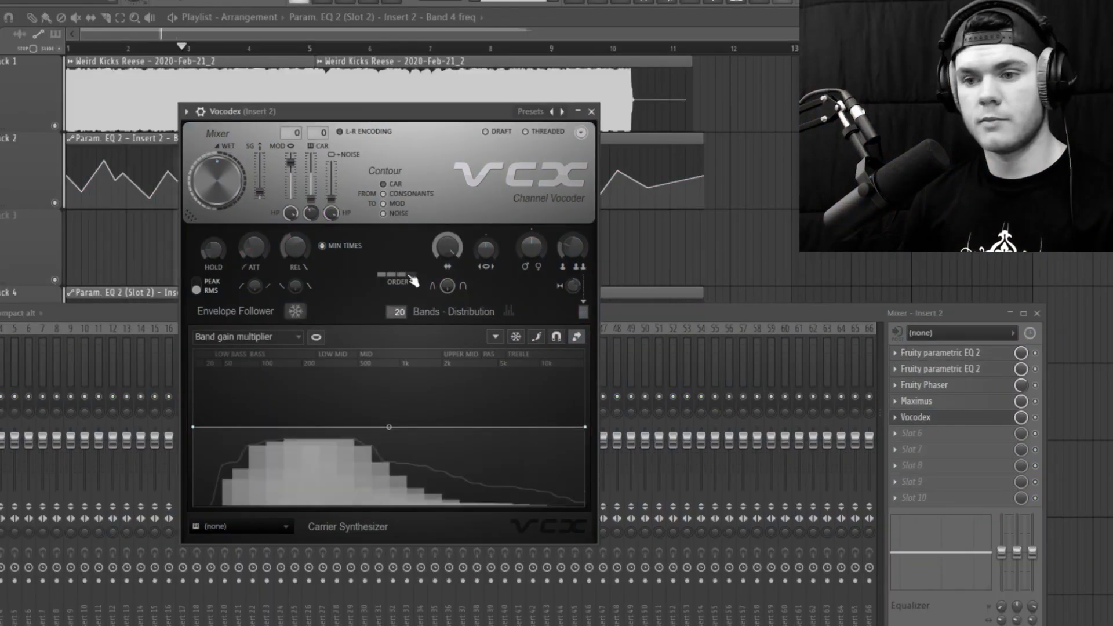
drag(495, 258, 495, 235)
click(424, 281)
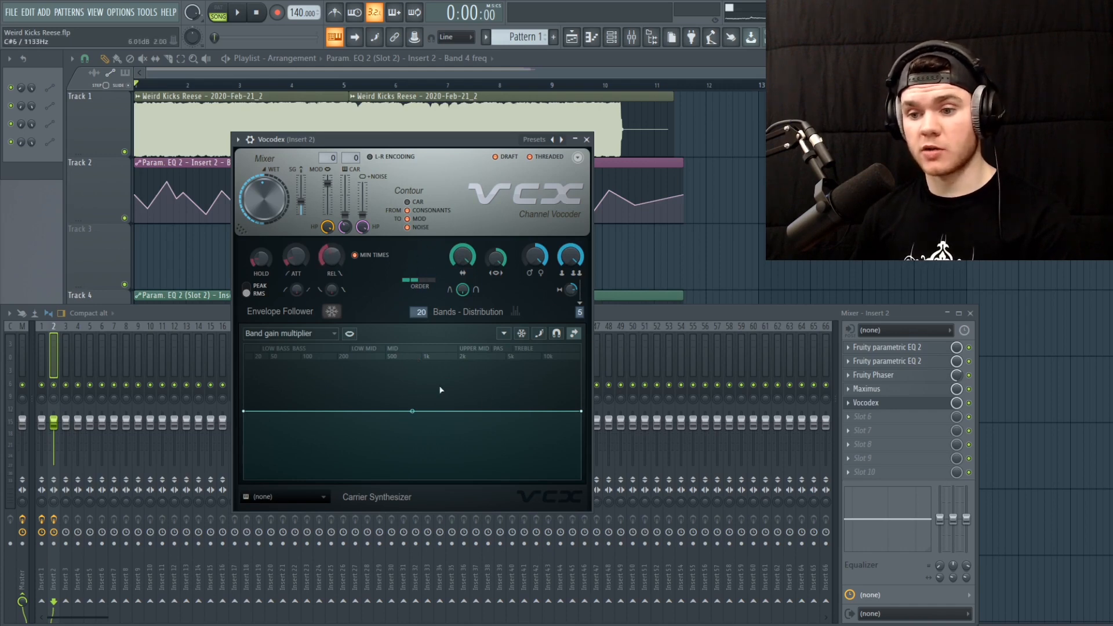
Shape the Vocodex band gain curve with a mid peak, an upper-mid dip and a treble peak, refining the points against playback.
right_click(484, 432)
right_click(527, 389)
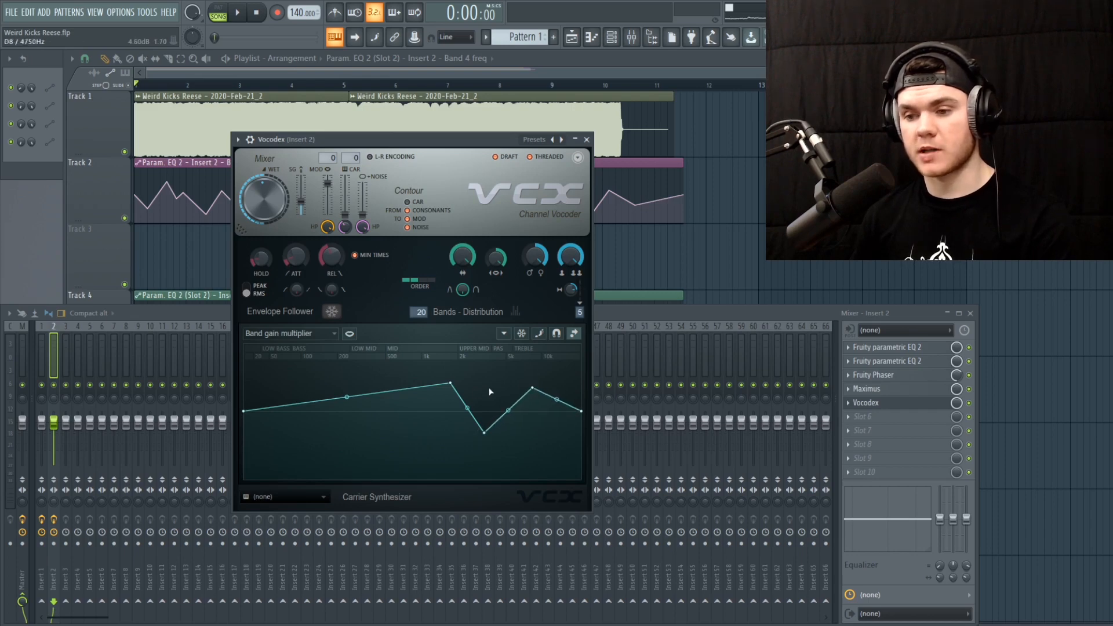
key(space)
mouse_move(456, 384)
mouse_down()
mouse_move(489, 388)
mouse_move(460, 381)
mouse_up()
mouse_move(493, 433)
mouse_down()
mouse_move(497, 333)
mouse_move(523, 327)
mouse_move(468, 333)
mouse_move(479, 348)
mouse_move(472, 443)
mouse_move(462, 423)
mouse_move(473, 416)
mouse_move(479, 443)
mouse_up()
key(space)
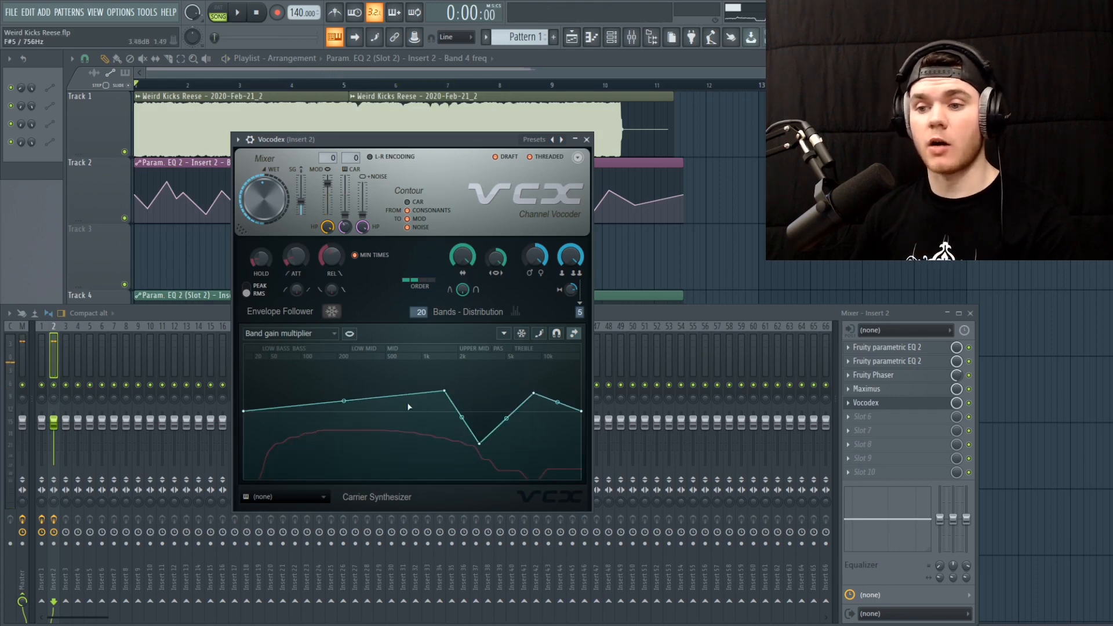
drag(532, 392, 555, 397)
key(space)
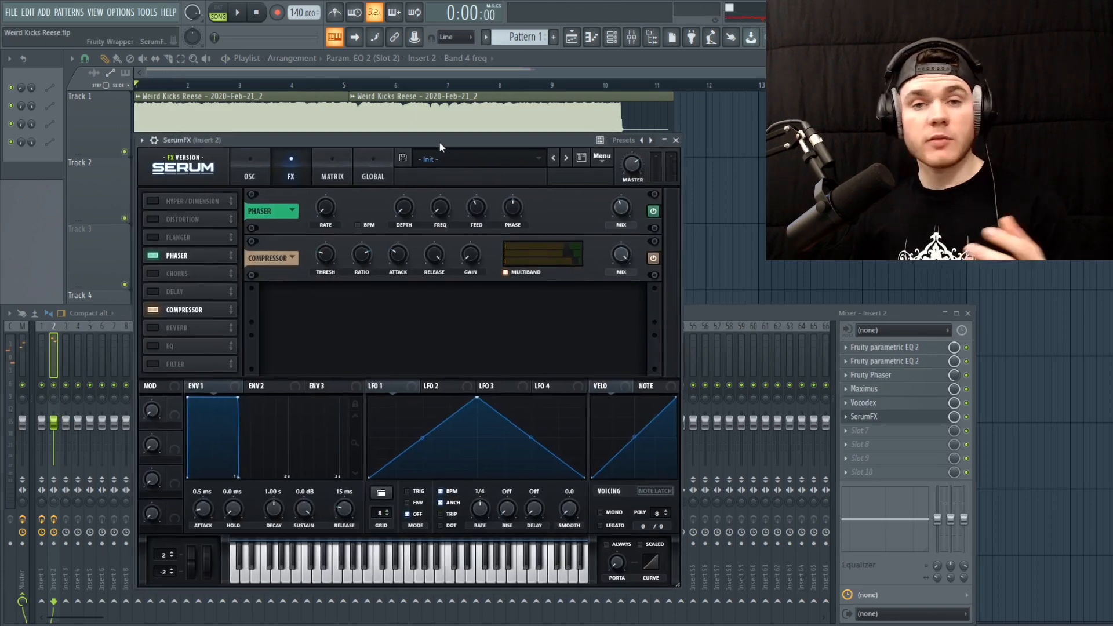
Set the SerumFX phaser's feedback to 52% and its mix to 46% during playback.
mouse_move(440, 141)
mouse_down()
mouse_move(458, 136)
mouse_move(450, 129)
mouse_up()
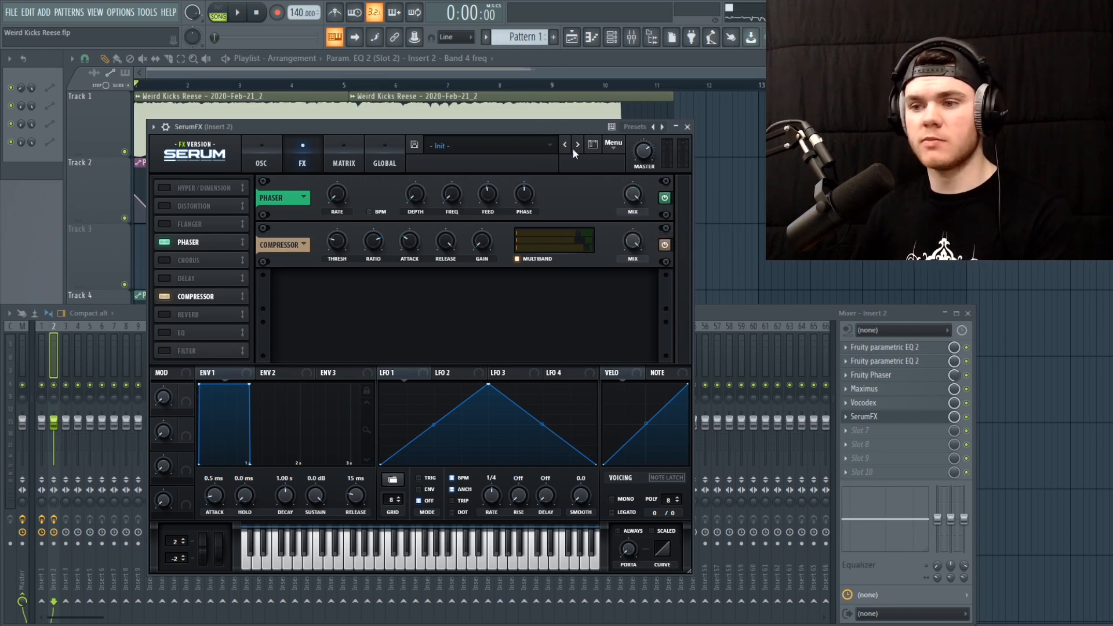
key(space)
mouse_move(490, 190)
mouse_down()
mouse_move(491, 169)
mouse_move(491, 190)
mouse_up()
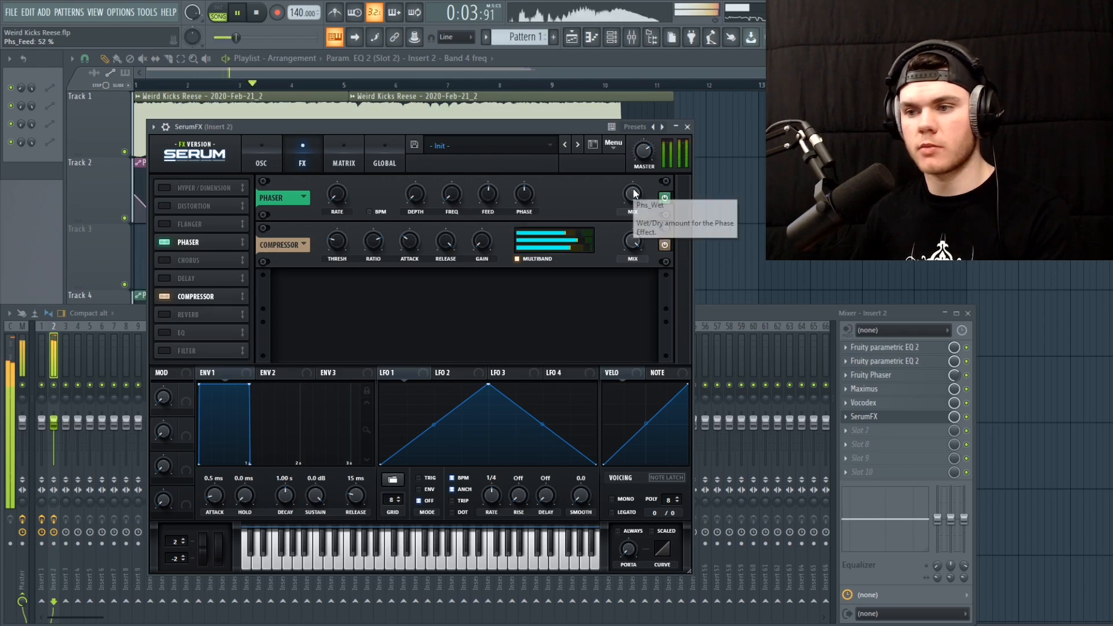
drag(635, 191, 628, 259)
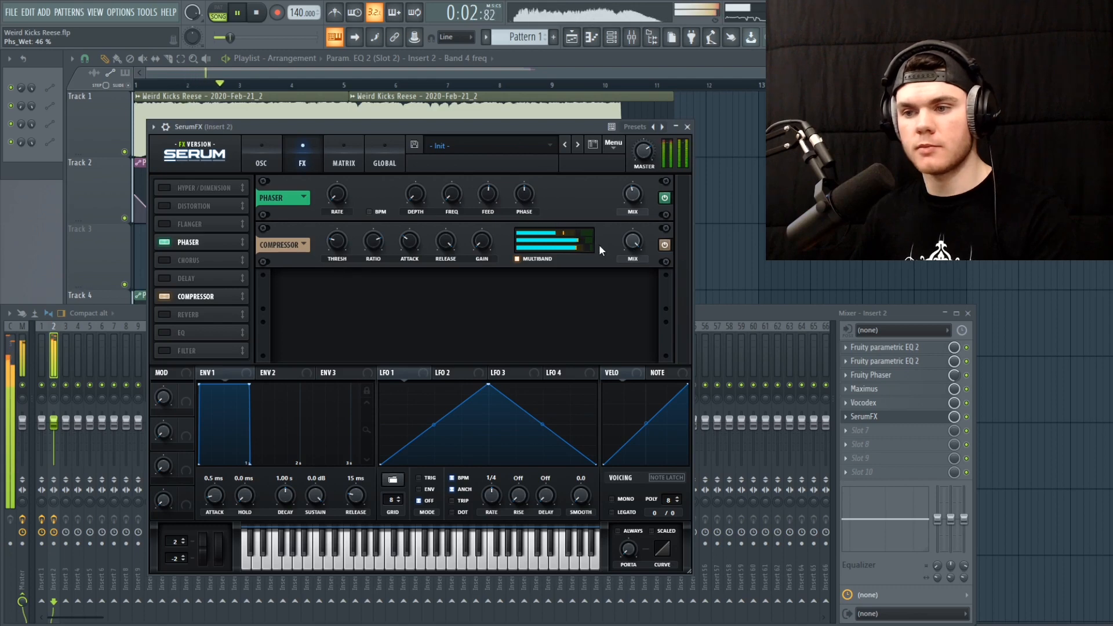
key(space)
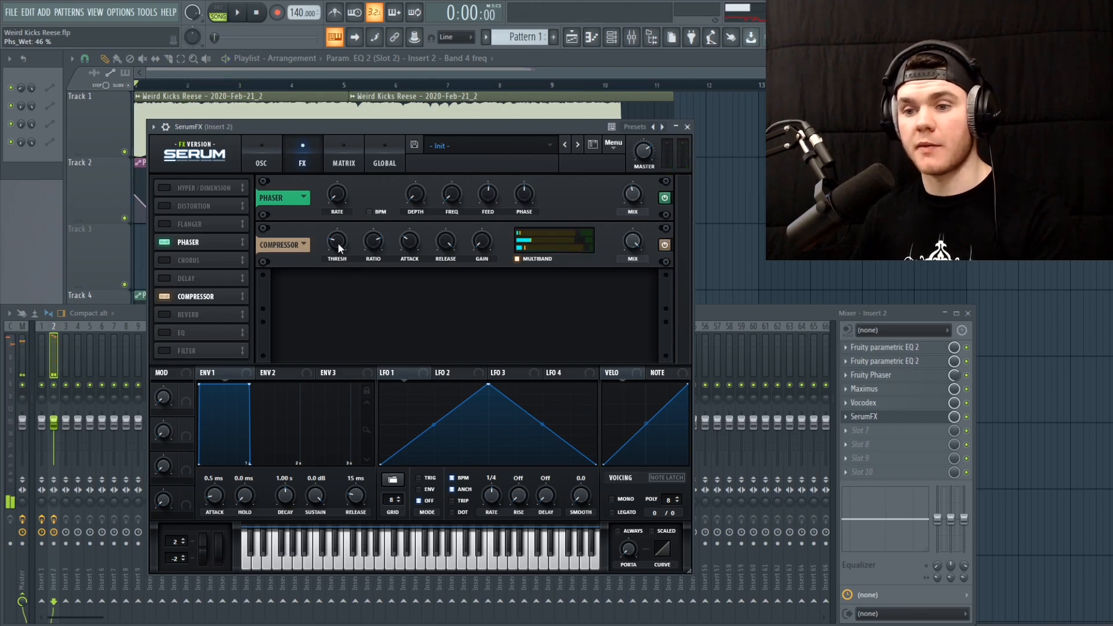
Set the SerumFX compressor threshold to -5.4 dB during playback and lower its release.
key(space)
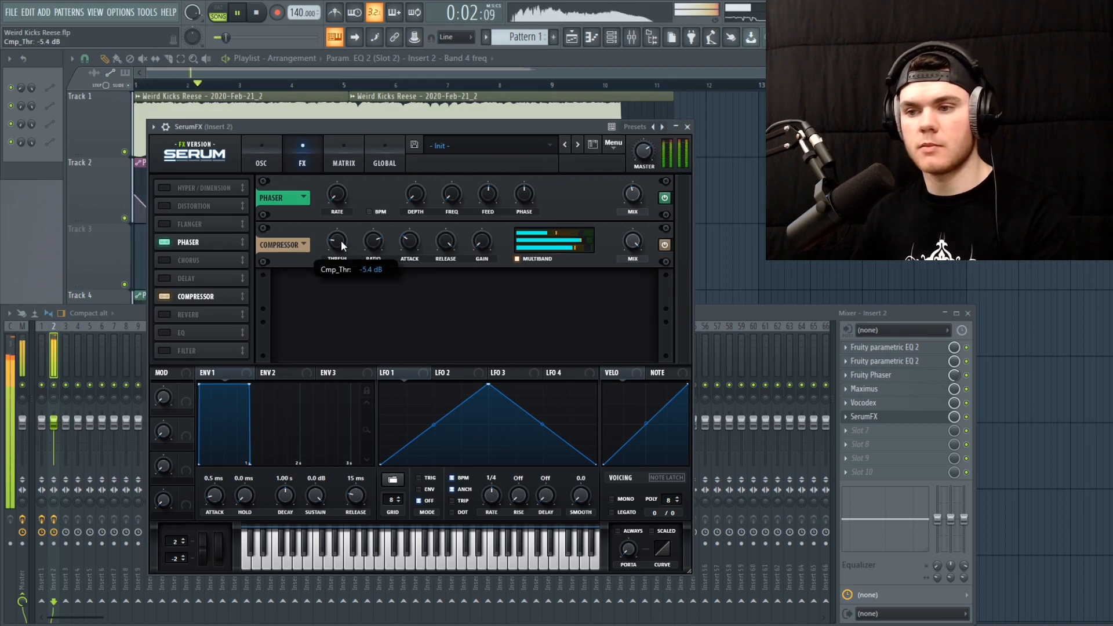
key(space)
drag(450, 240, 446, 300)
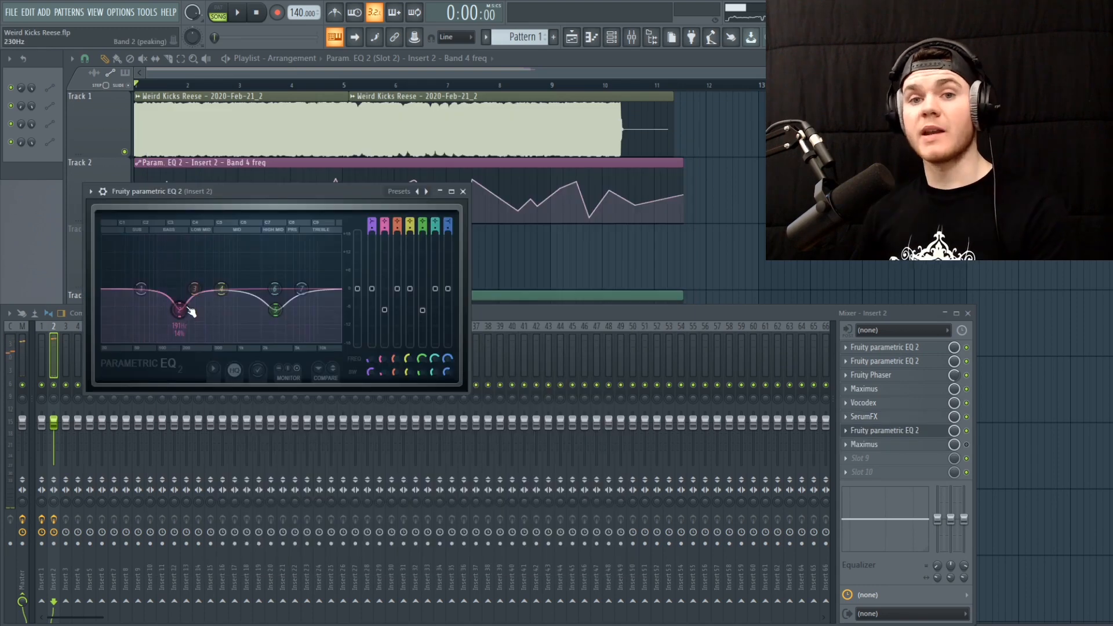
Set band 2 of the slot 7 EQ to -7.8 dB at 176 Hz and deepen the band 5 cut near 3 kHz, checking by playback.
drag(267, 204, 364, 195)
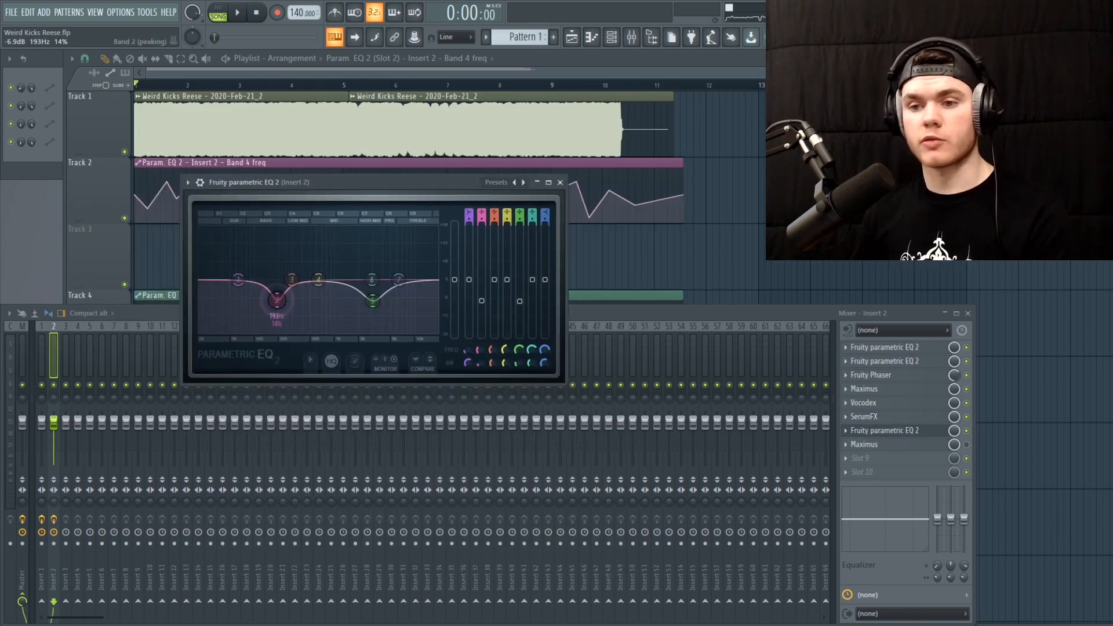
drag(275, 299, 273, 303)
key(space)
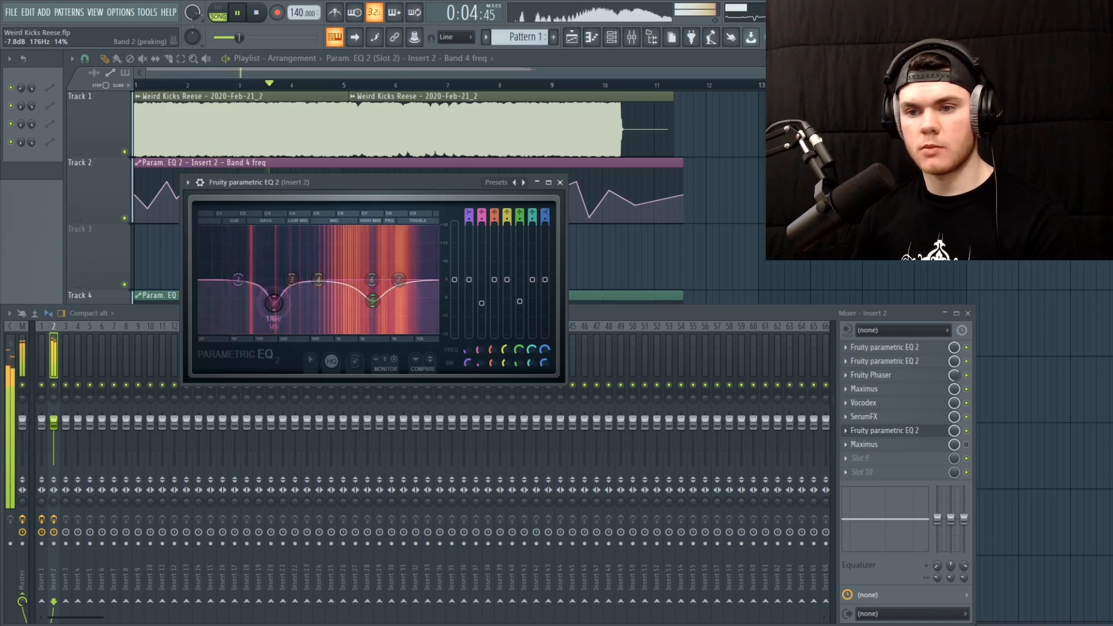
key(space)
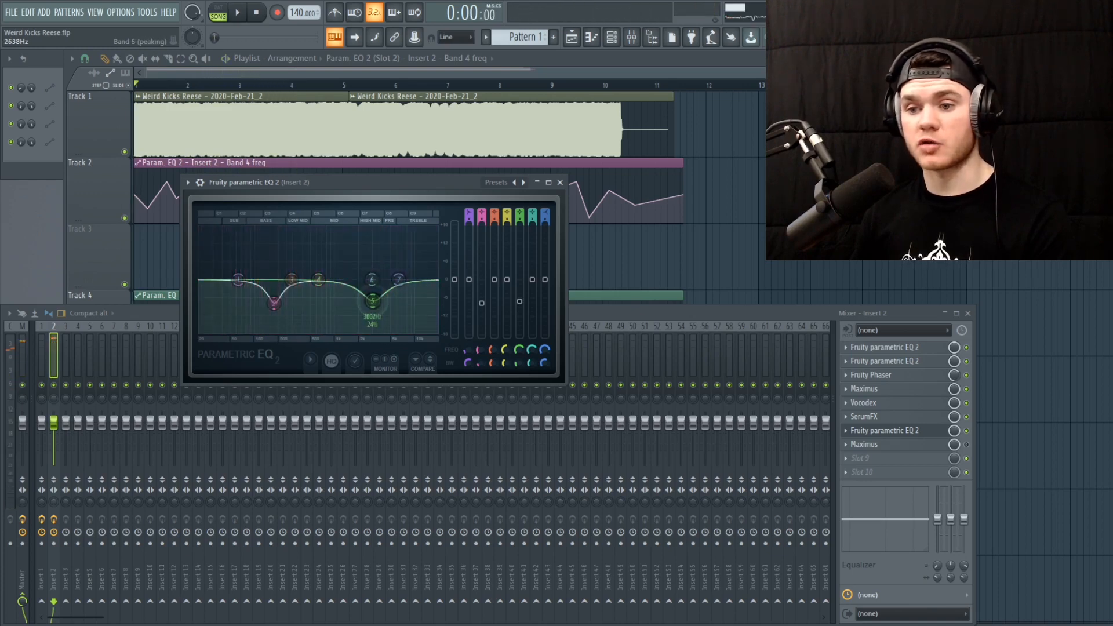
mouse_move(372, 301)
mouse_down()
mouse_move(372, 326)
mouse_move(373, 308)
mouse_up()
key(space)
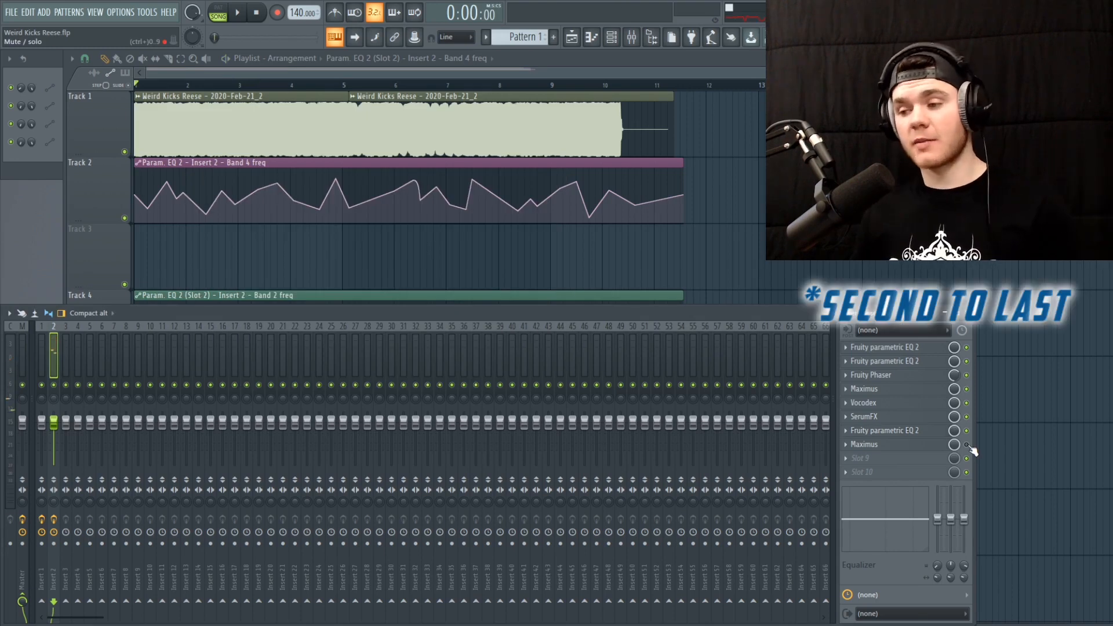
Open the Maximus in slot 8, examine its low, mid, high and master compression curves and play the bass.
click(870, 444)
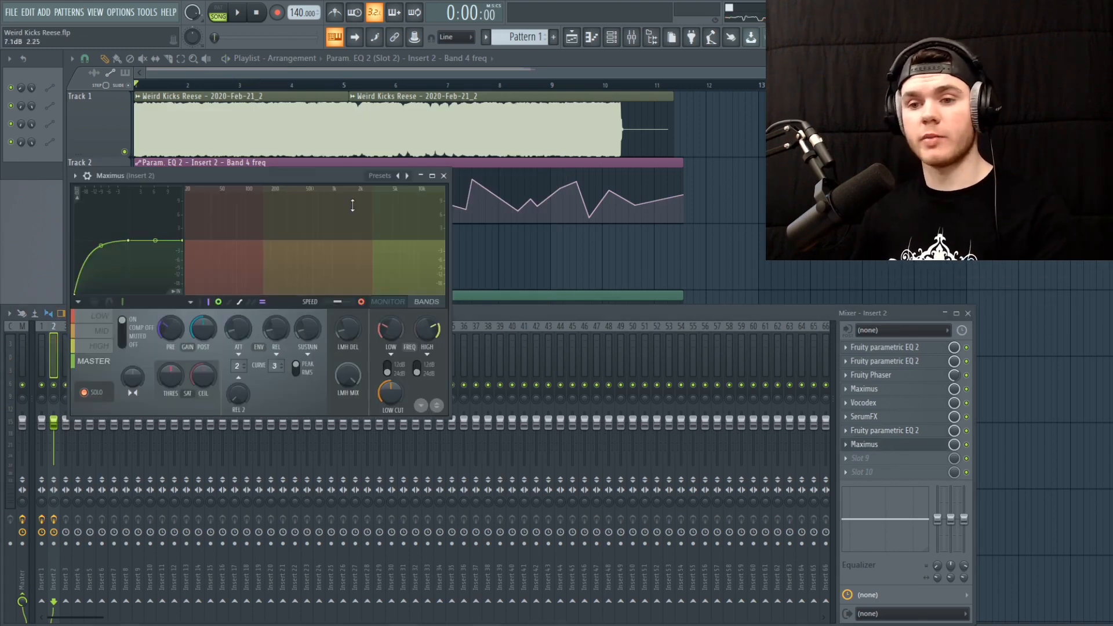
drag(275, 180, 401, 175)
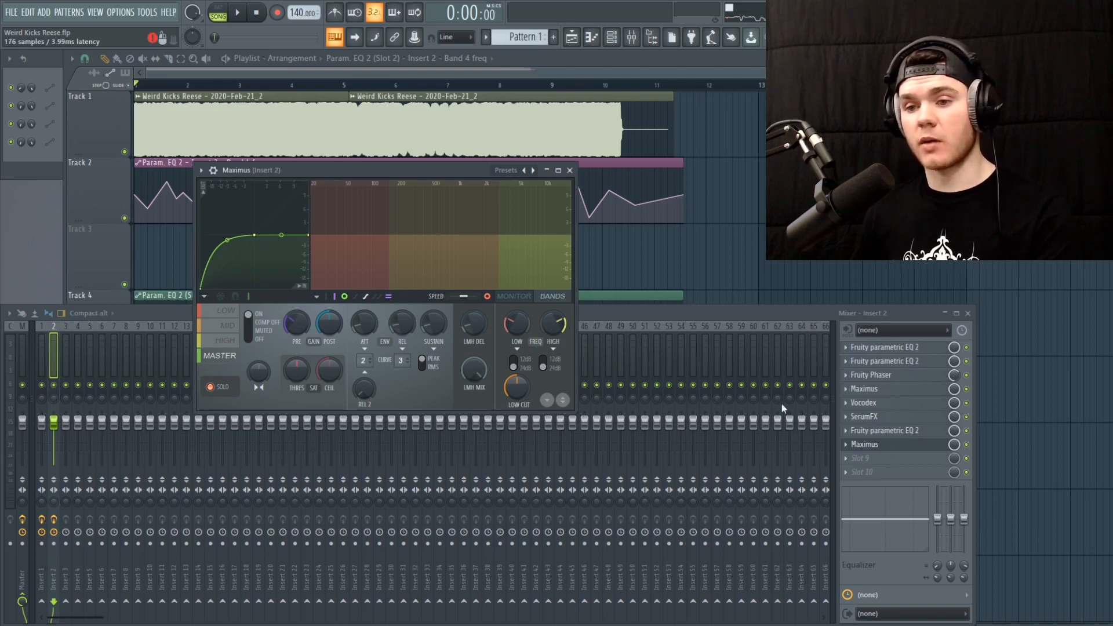
click(235, 314)
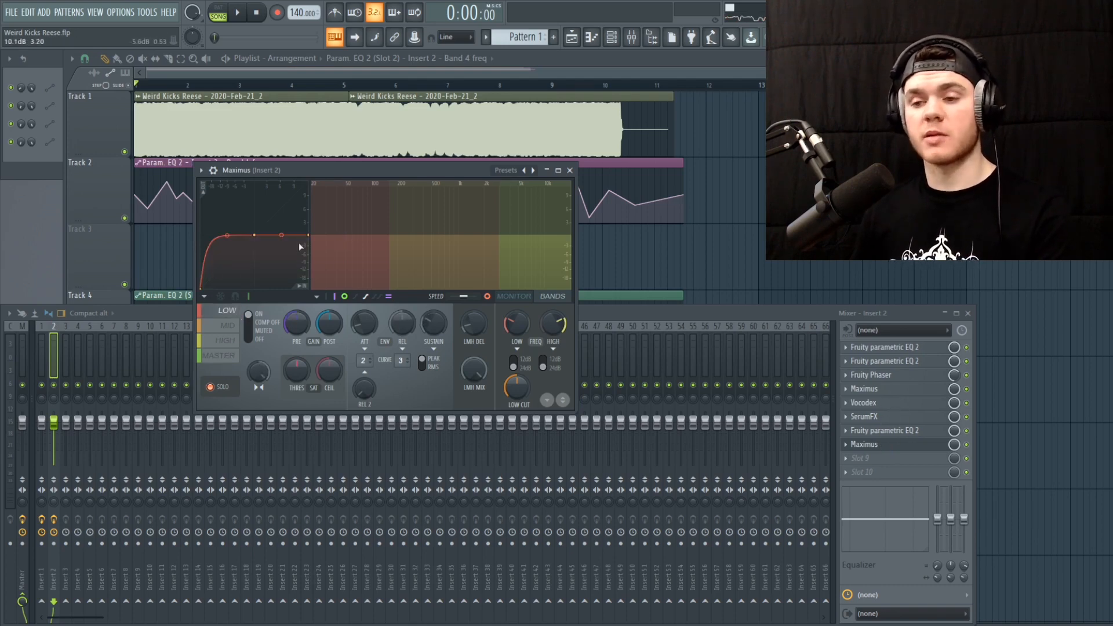
click(222, 326)
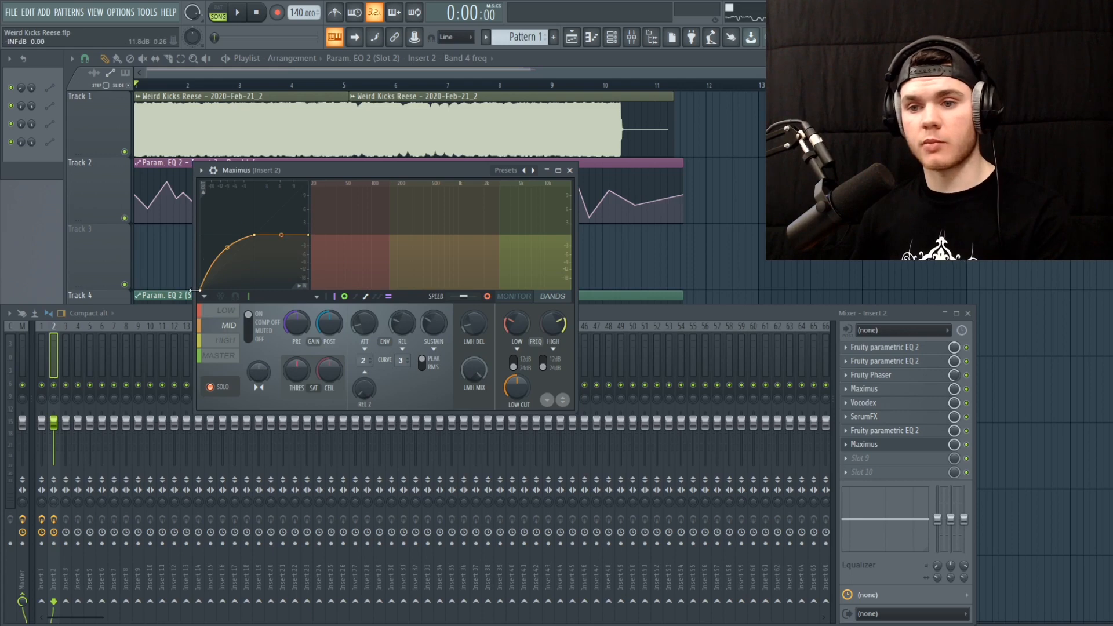
click(234, 341)
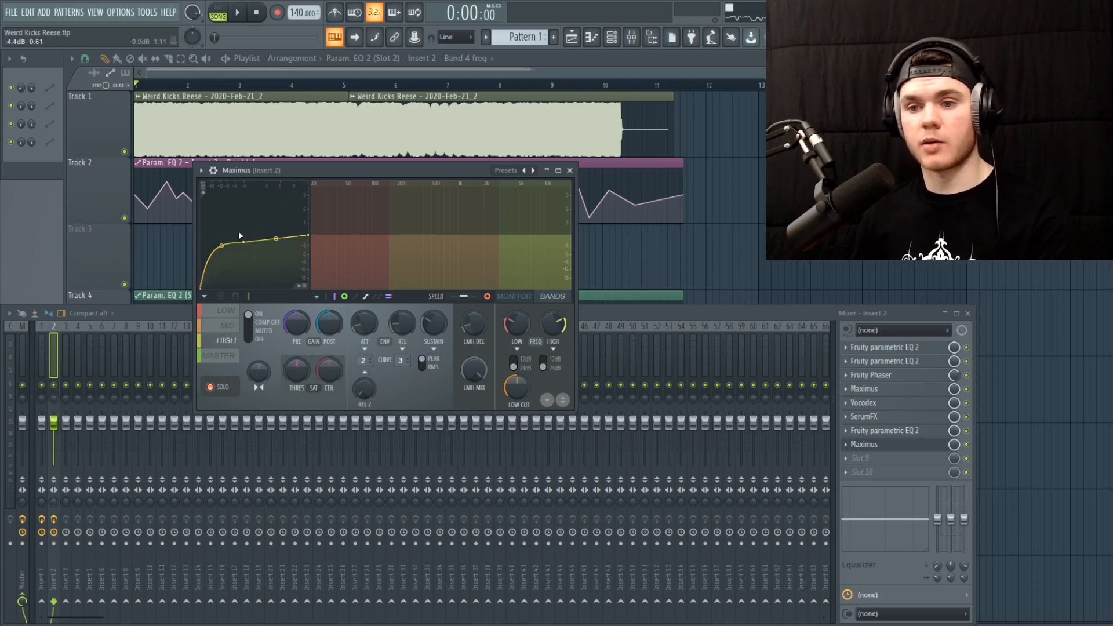
click(234, 356)
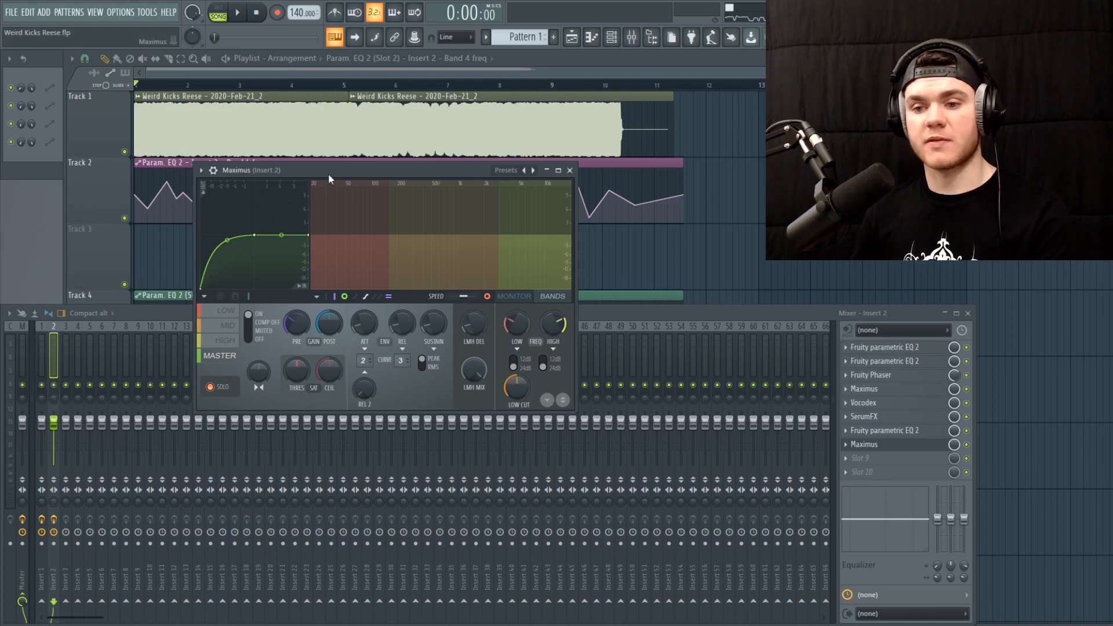
key(space)
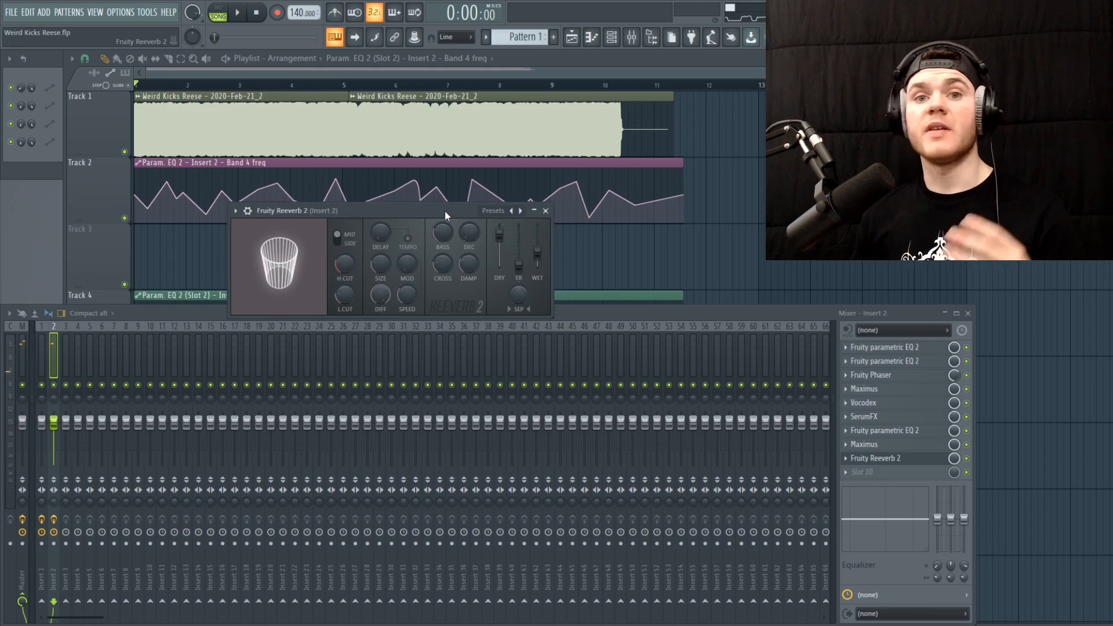
Review the wet level and room size in Fruity Reeverb 2, close it and hide the mixer.
drag(444, 211, 445, 209)
drag(538, 251, 538, 251)
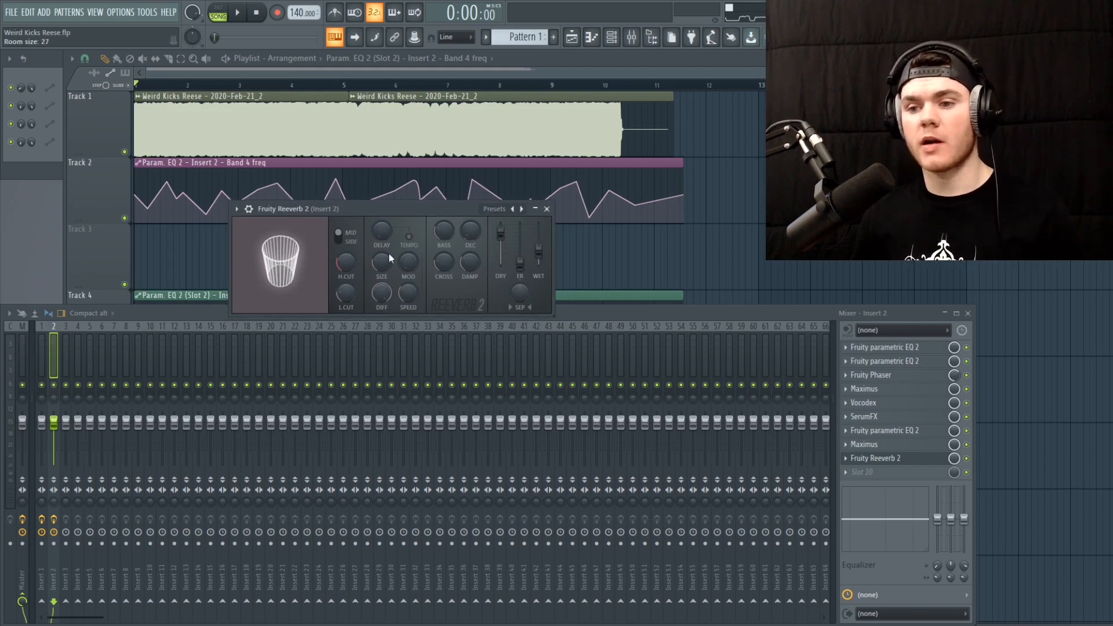
click(547, 209)
key(F9)
Return the playhead to the start of the playlist and play the processed bass twice.
click(551, 87)
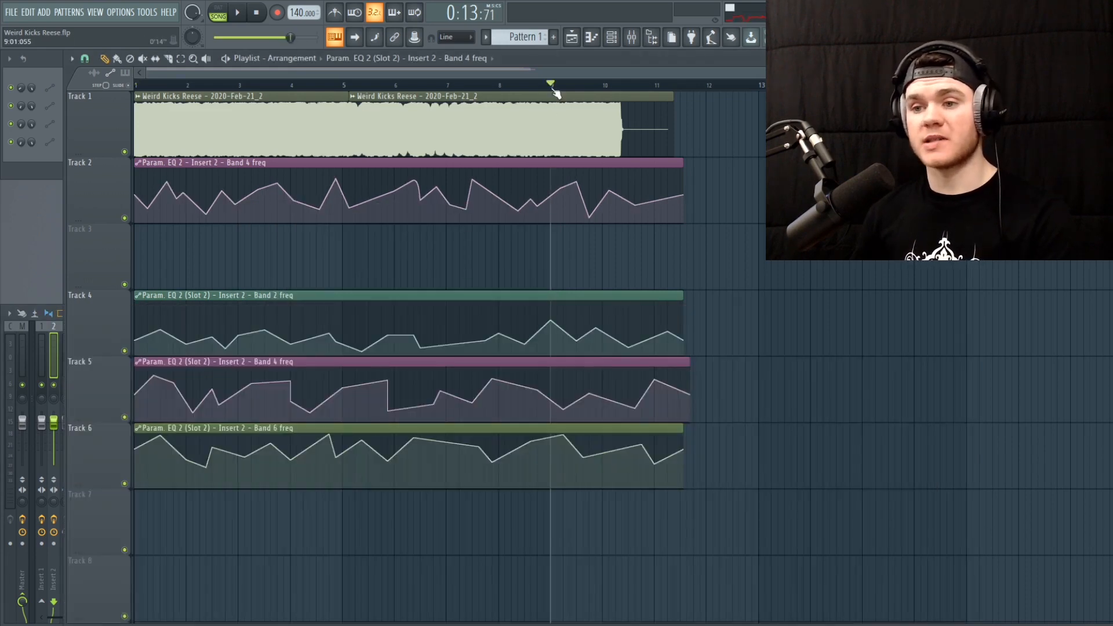
drag(552, 88, 117, 95)
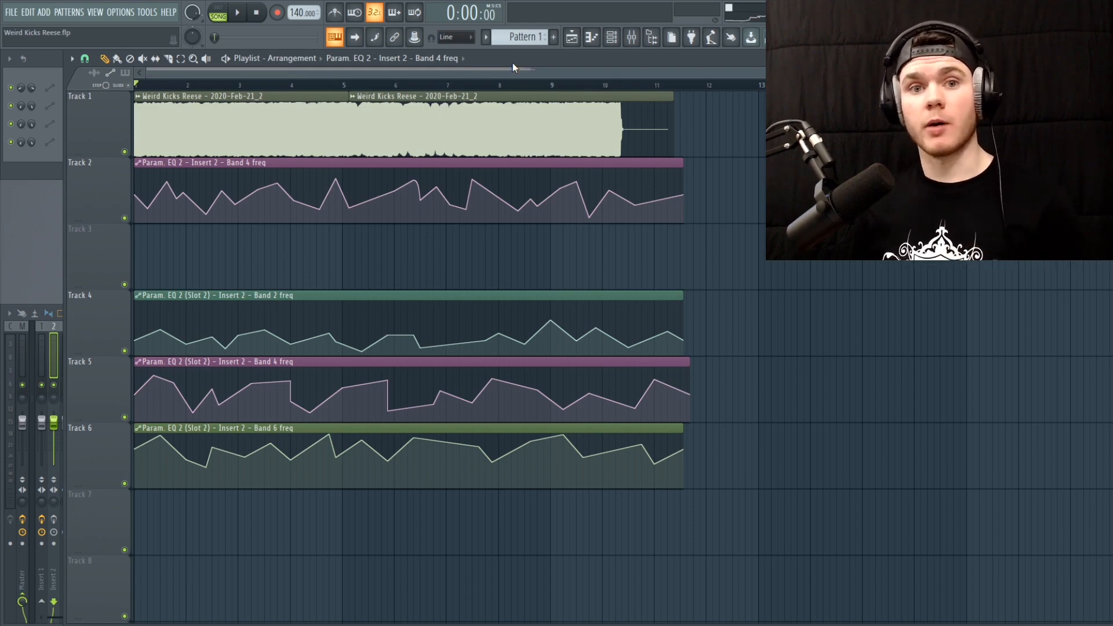
key(space)
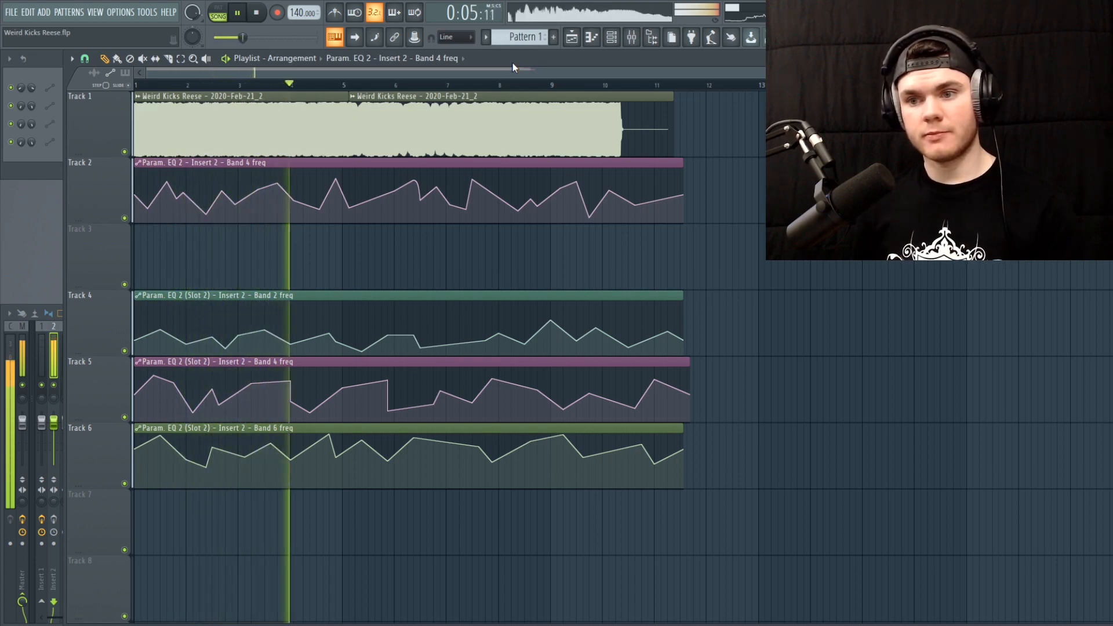
key(space)
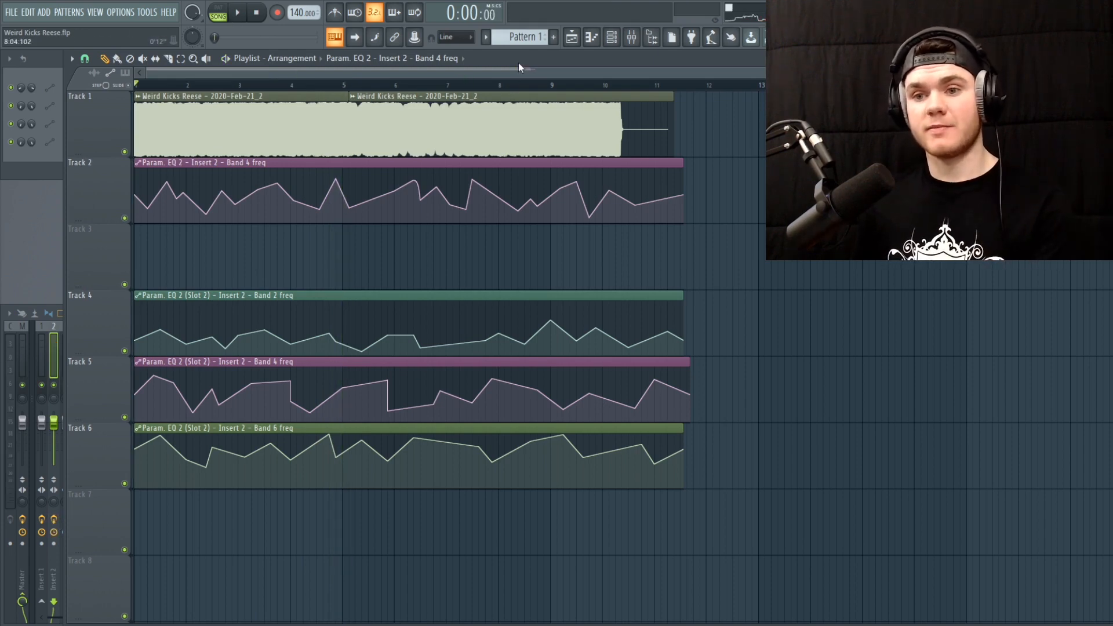
key(space)
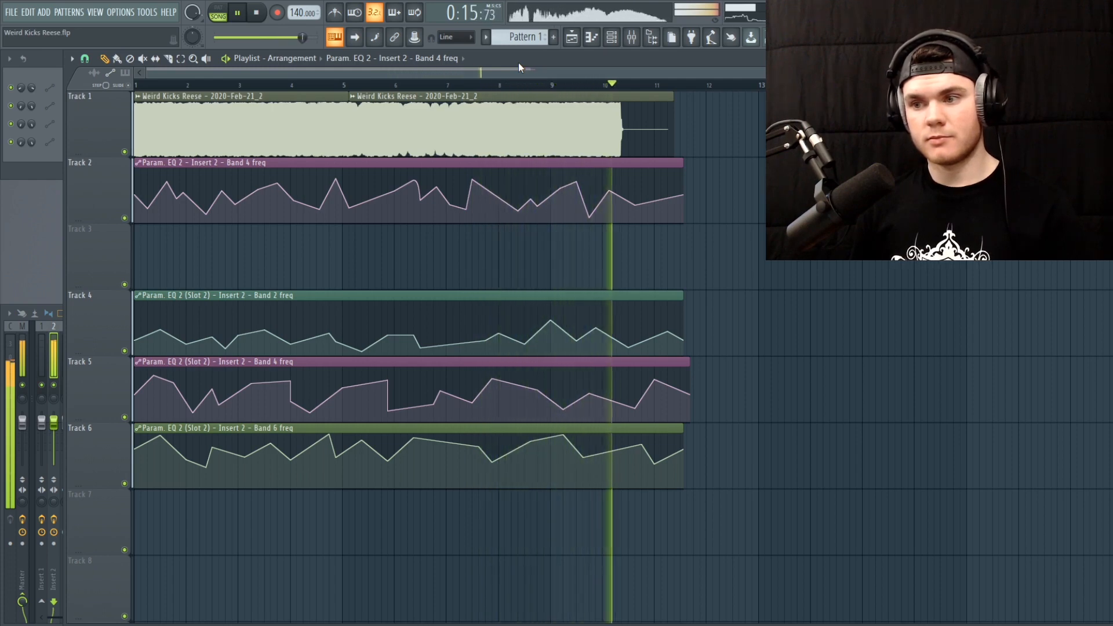
key(space)
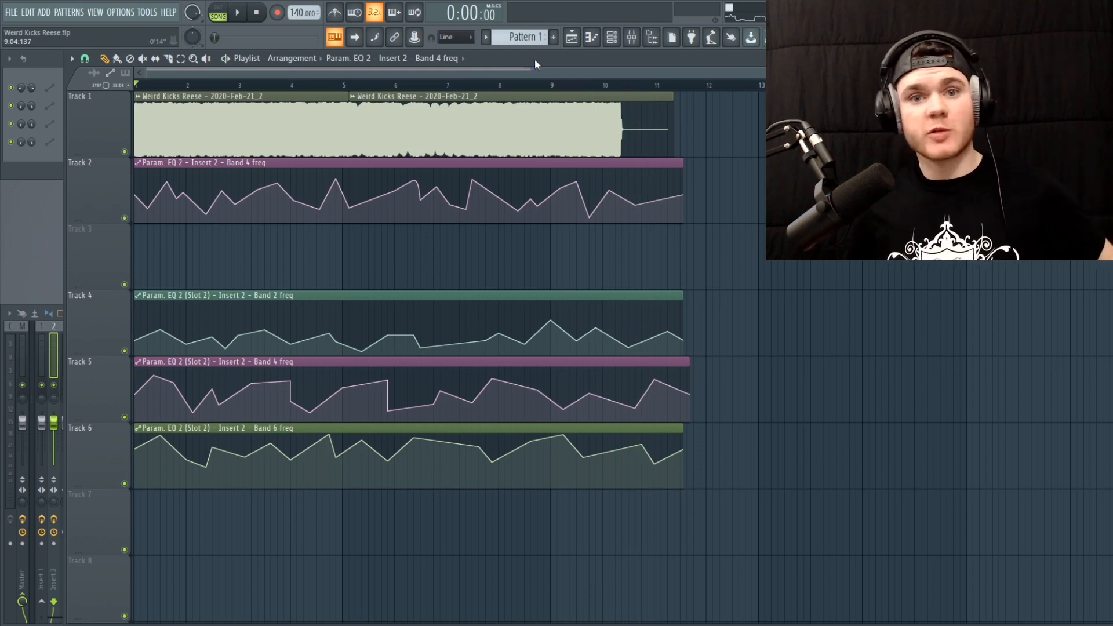